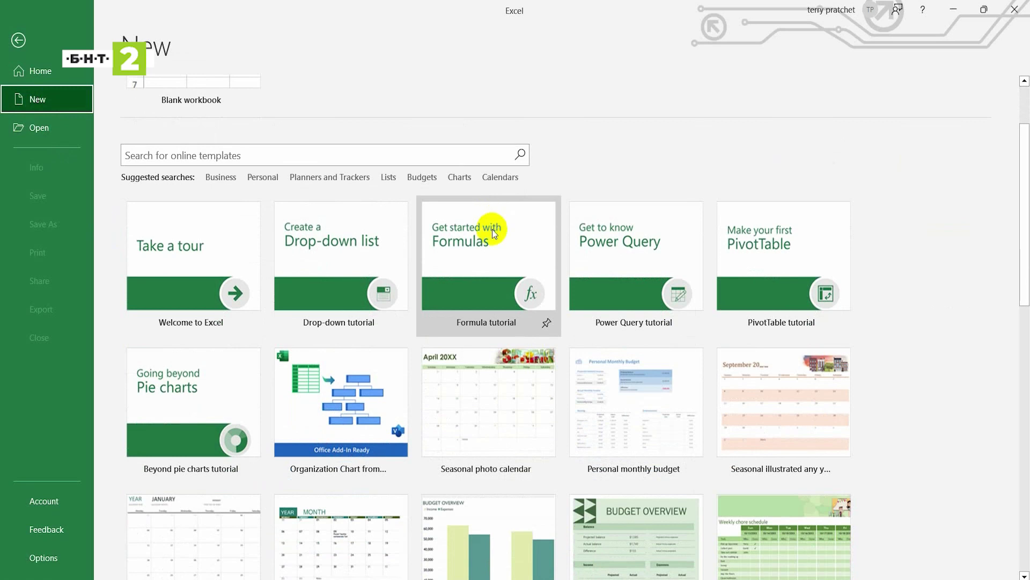
# Create a new Excel workbook from the Basic balance sheet template.
pyautogui.scroll(-3, 492, 230)
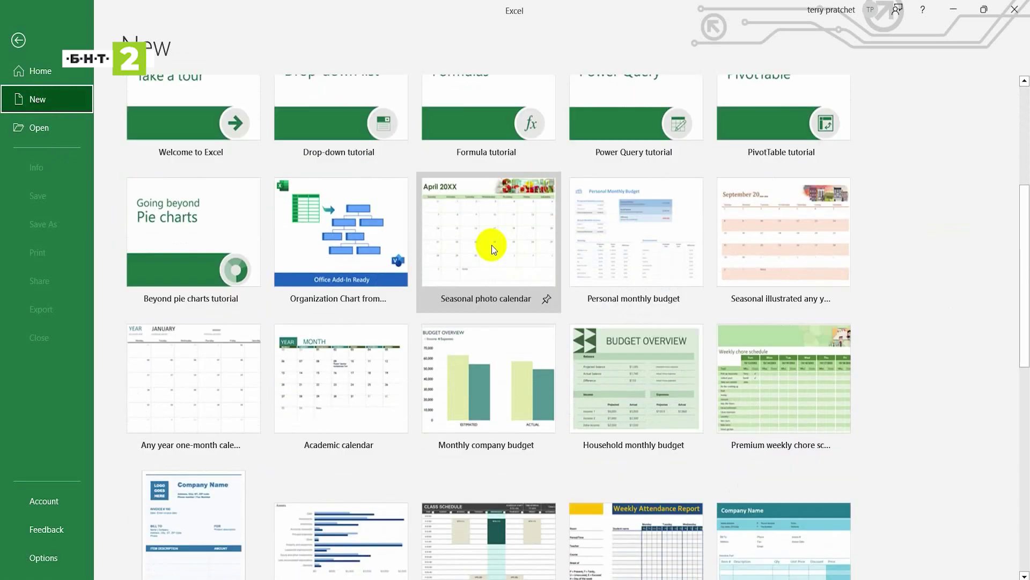
pyautogui.scroll(-2, 492, 245)
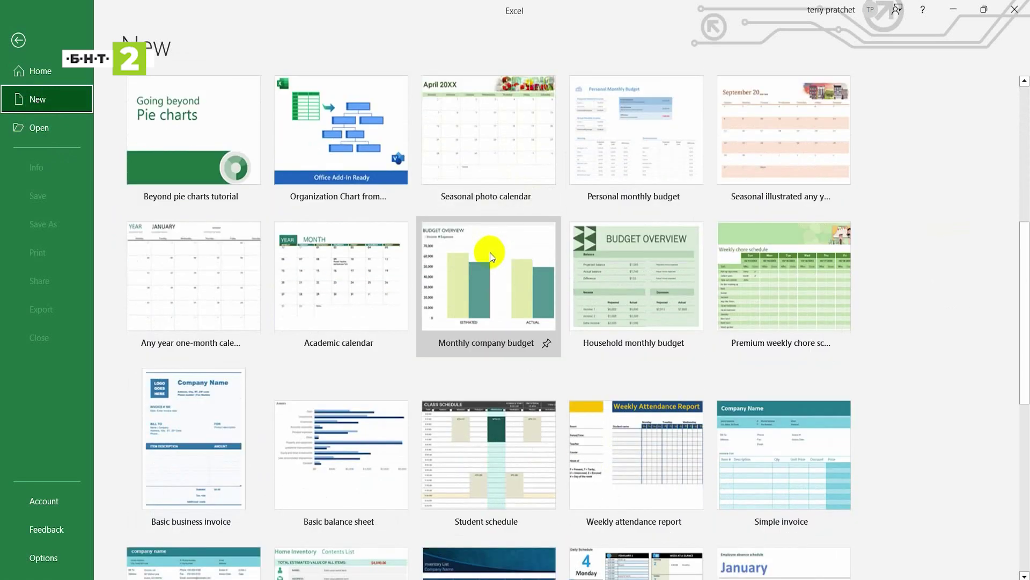
pyautogui.scroll(-1, 491, 252)
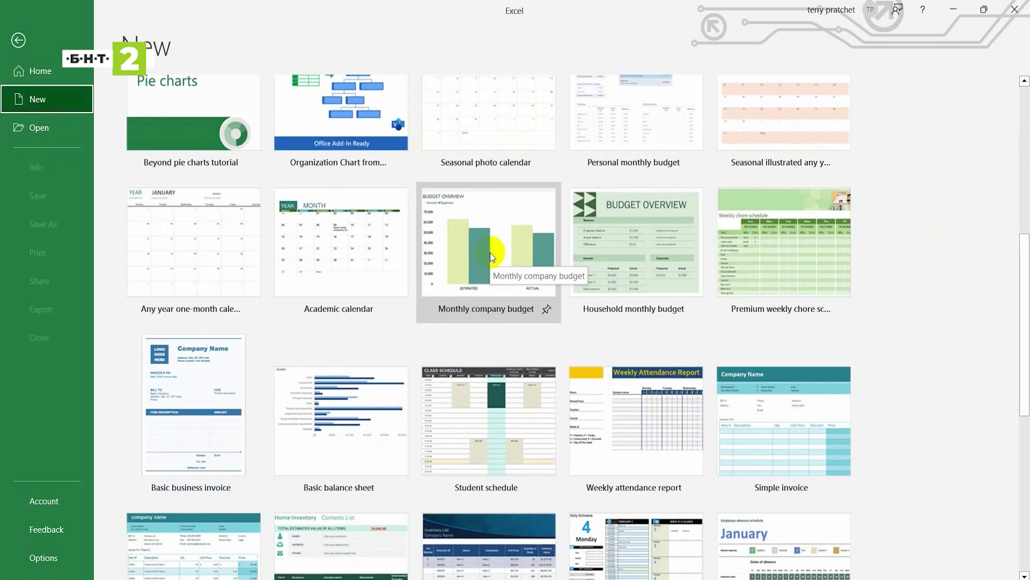
pyautogui.click(327, 414)
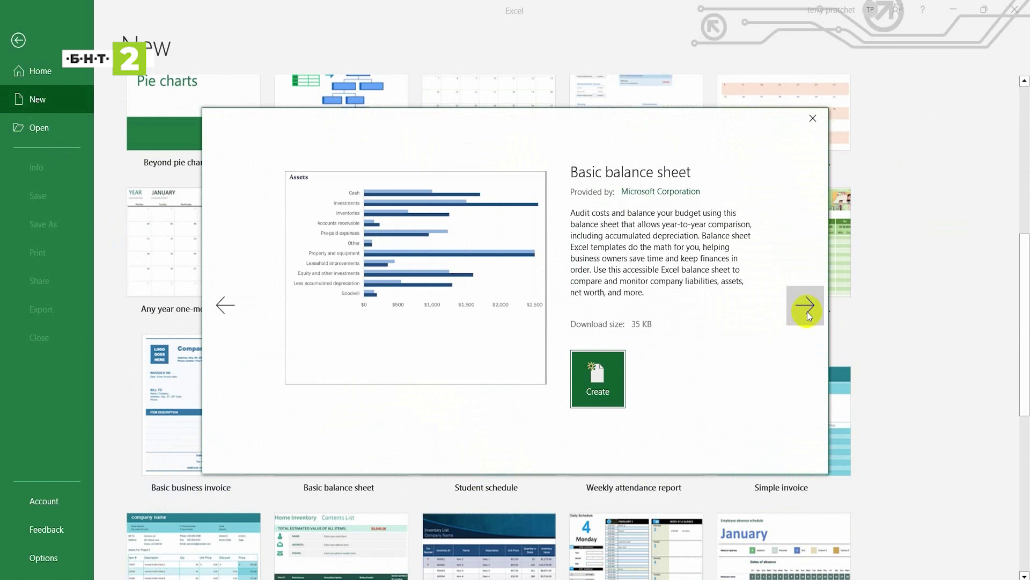
pyautogui.click(625, 374)
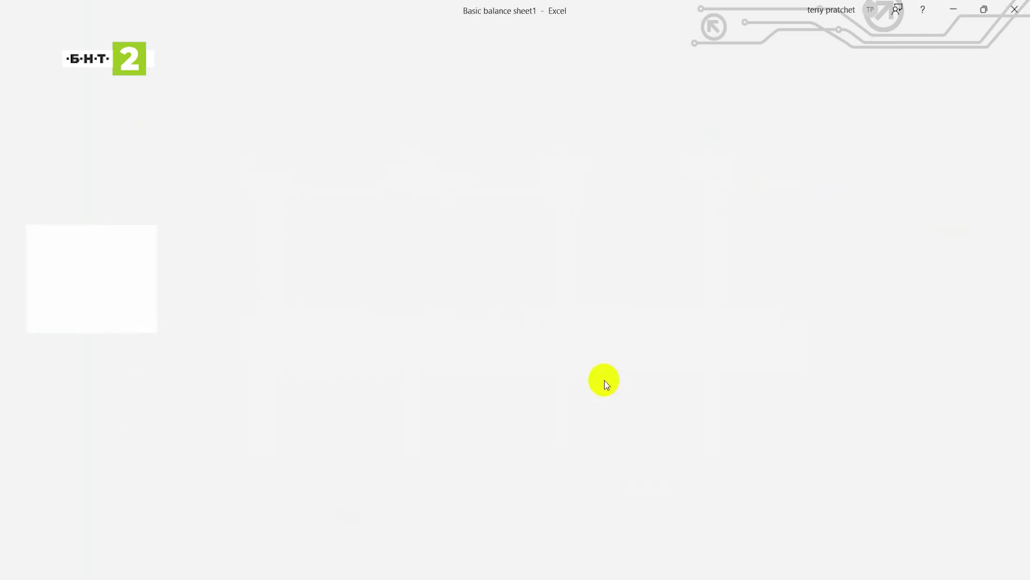
pyautogui.scroll(-2, 712, 250)
pyautogui.scroll(-2, 711, 250)
pyautogui.scroll(1, 712, 251)
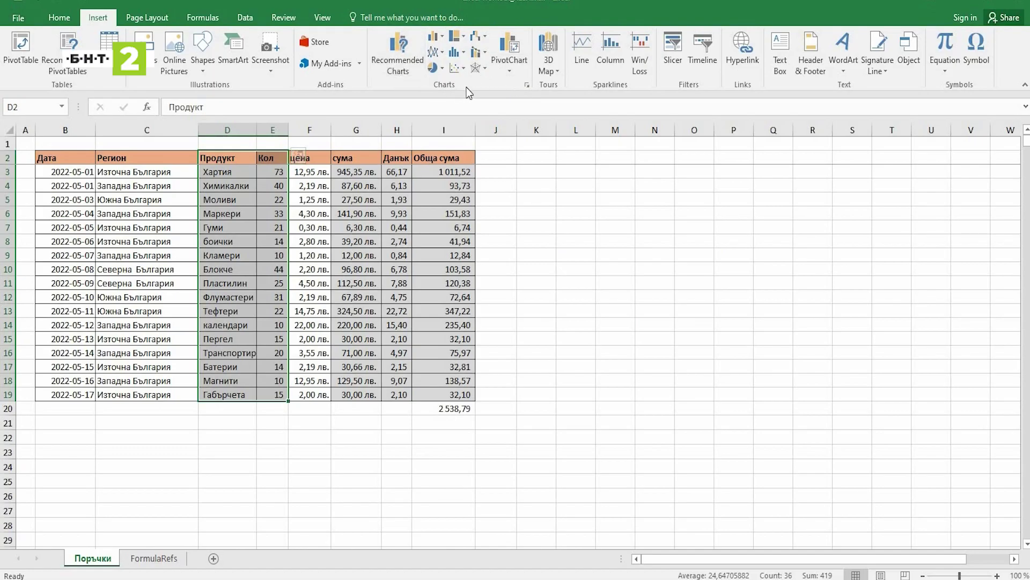
# Insert a 3-D Clustered Column chart of Кол per Продукт and enlarge it toward the lower right.
pyautogui.click(398, 65)
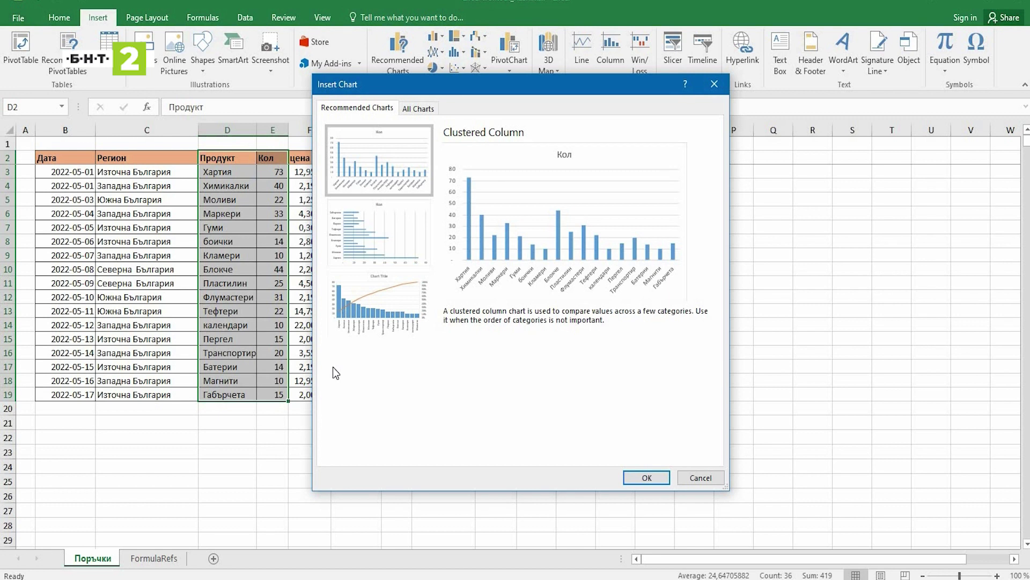
pyautogui.hotkey('ctrl', 'Tab')
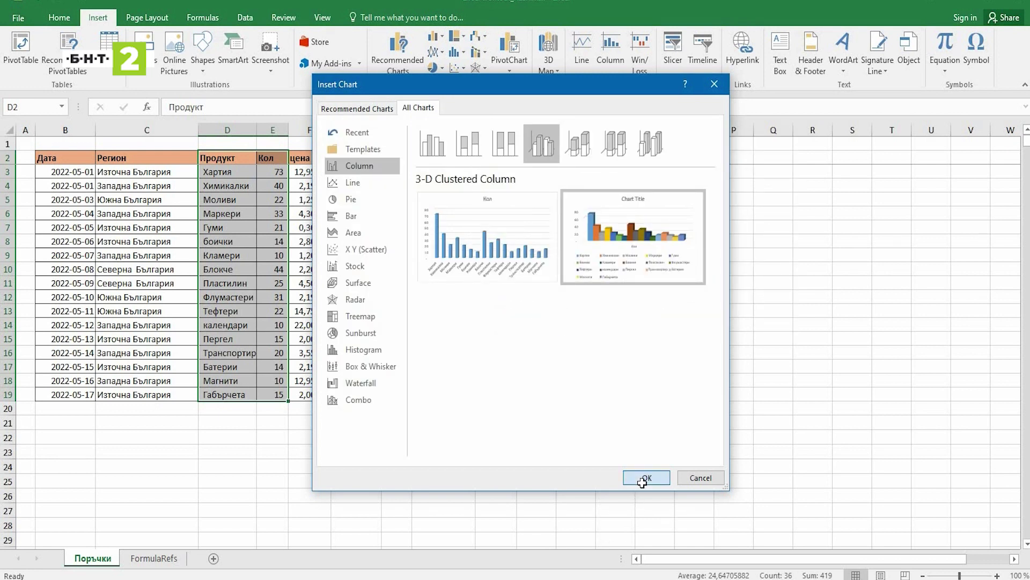
pyautogui.click(642, 478)
pyautogui.moveTo(690, 344); pyautogui.dragTo(899, 508)
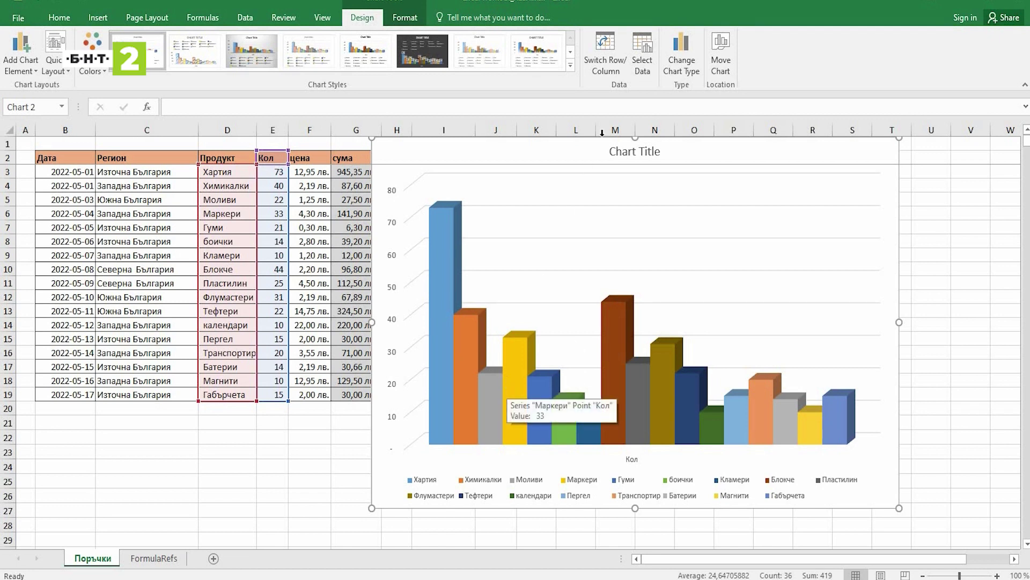
# Delete the column chart's title and legend.
pyautogui.click(626, 152)
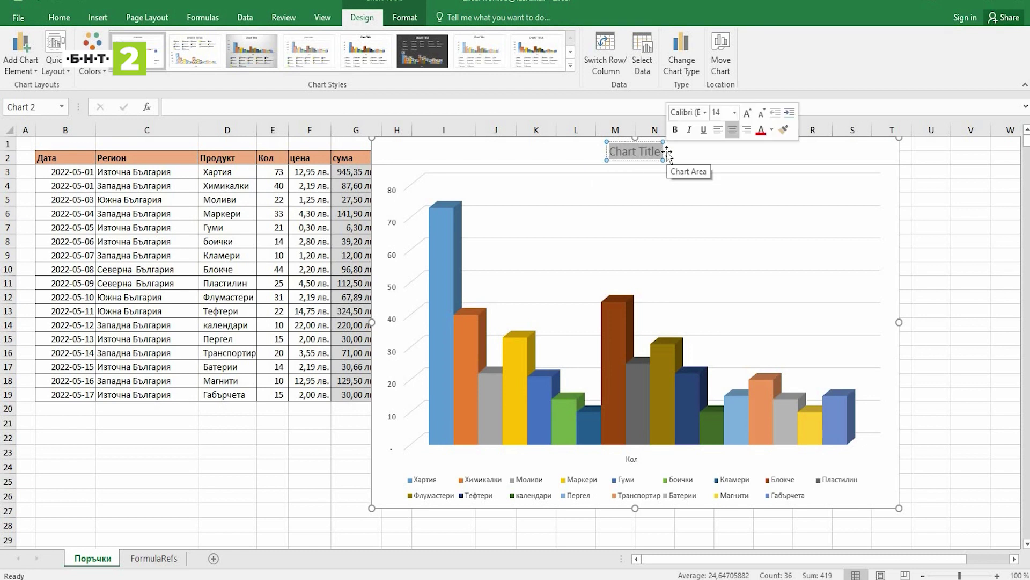
pyautogui.press('Delete')
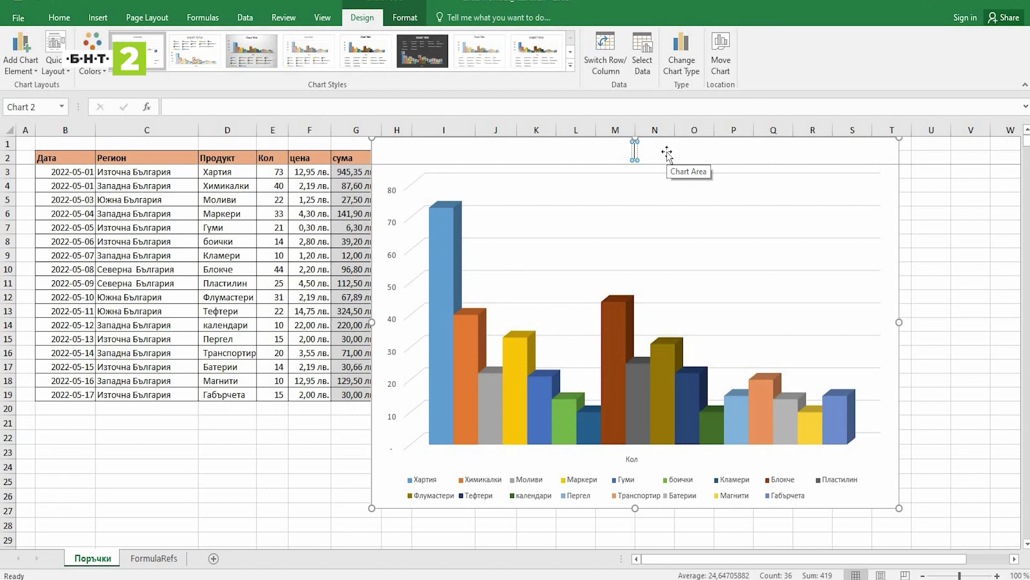
pyautogui.click(703, 497)
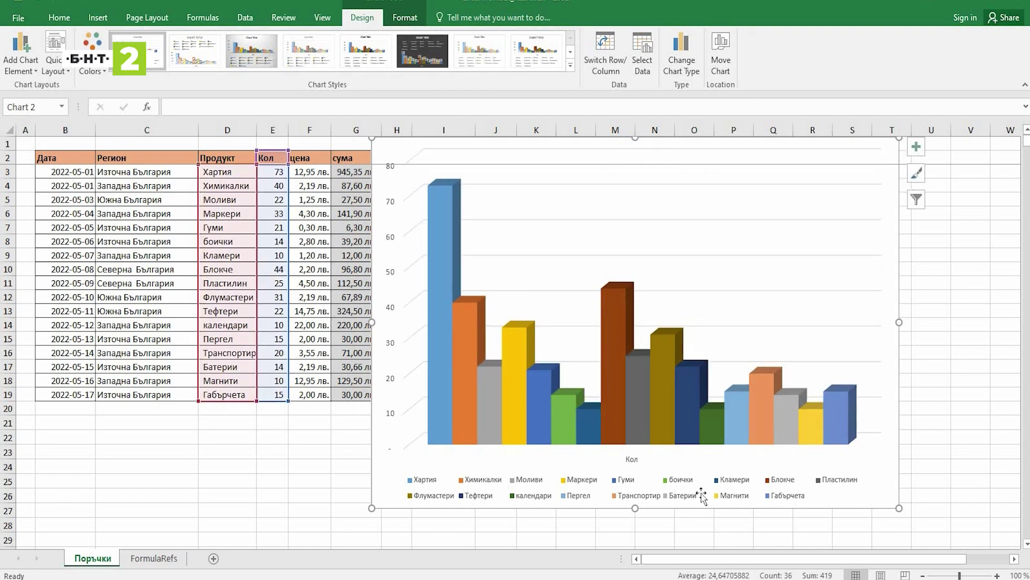
pyautogui.press('Delete')
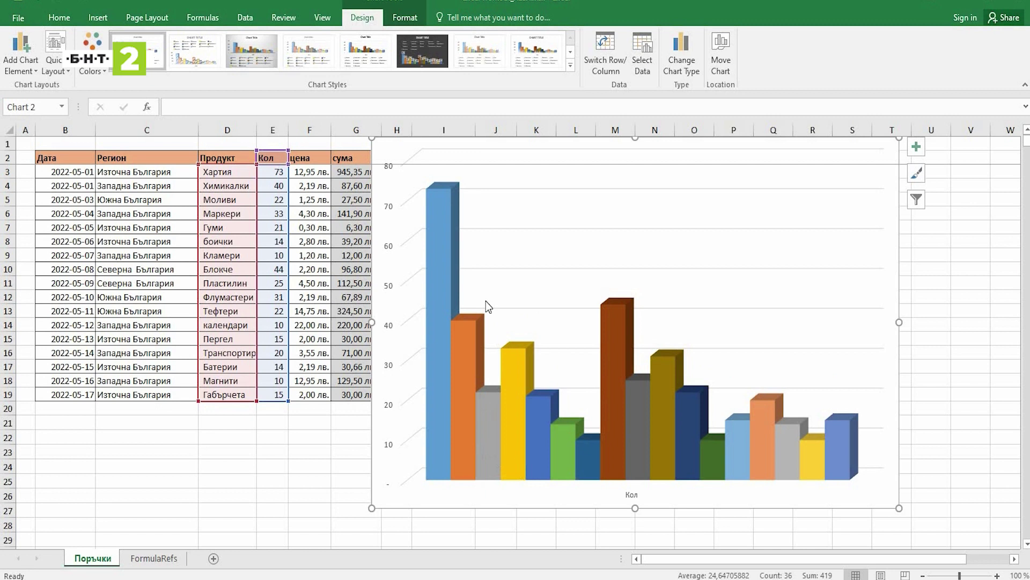
# Give the Хартия bar a 'Кол; 73' callout data label and move the chart right of the table.
pyautogui.click(437, 224)
pyautogui.rightClick(437, 205)
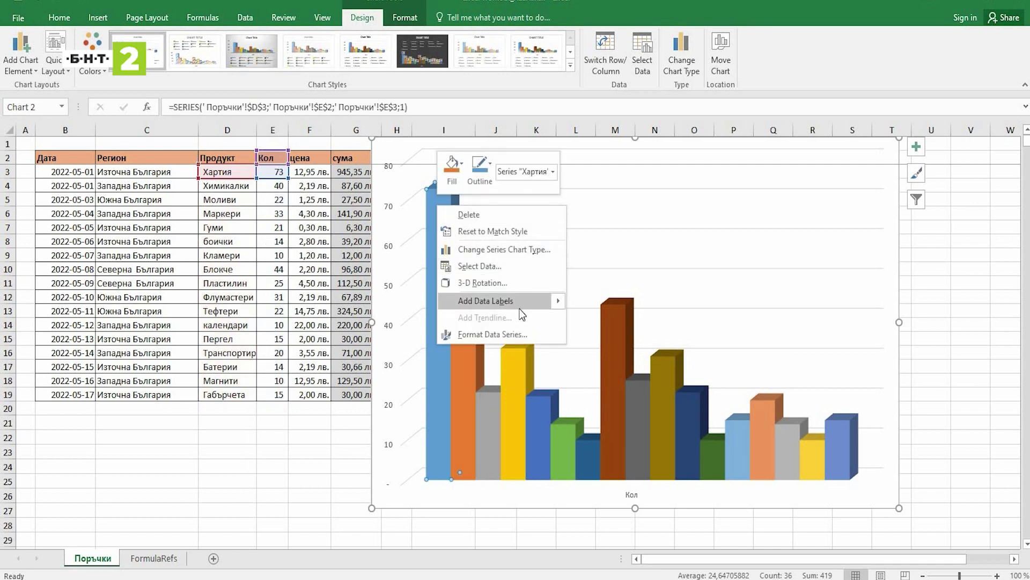
pyautogui.click(614, 302)
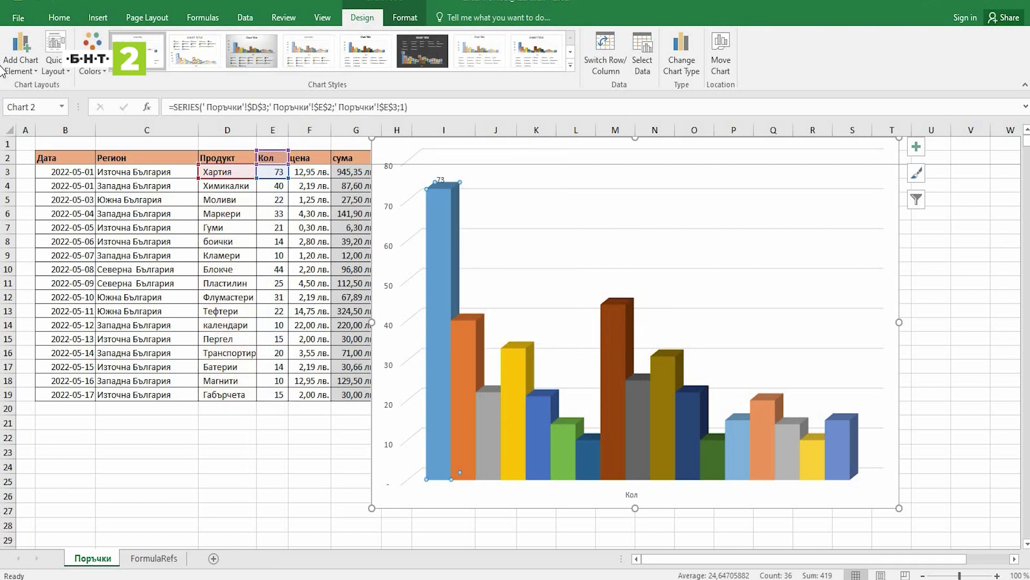
pyautogui.click(33, 72)
pyautogui.moveTo(42, 136)
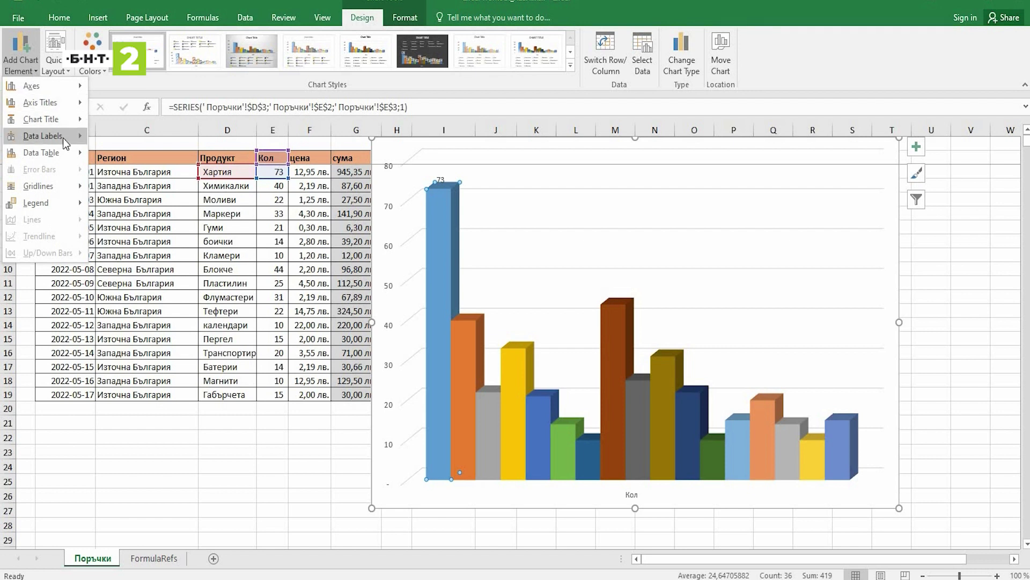
pyautogui.click(389, 274)
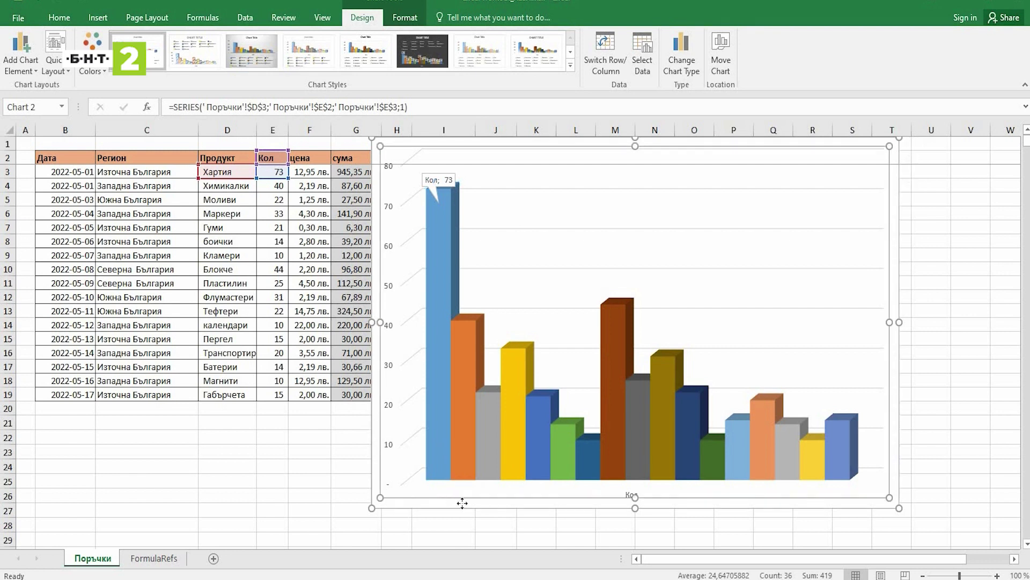
pyautogui.click(392, 496)
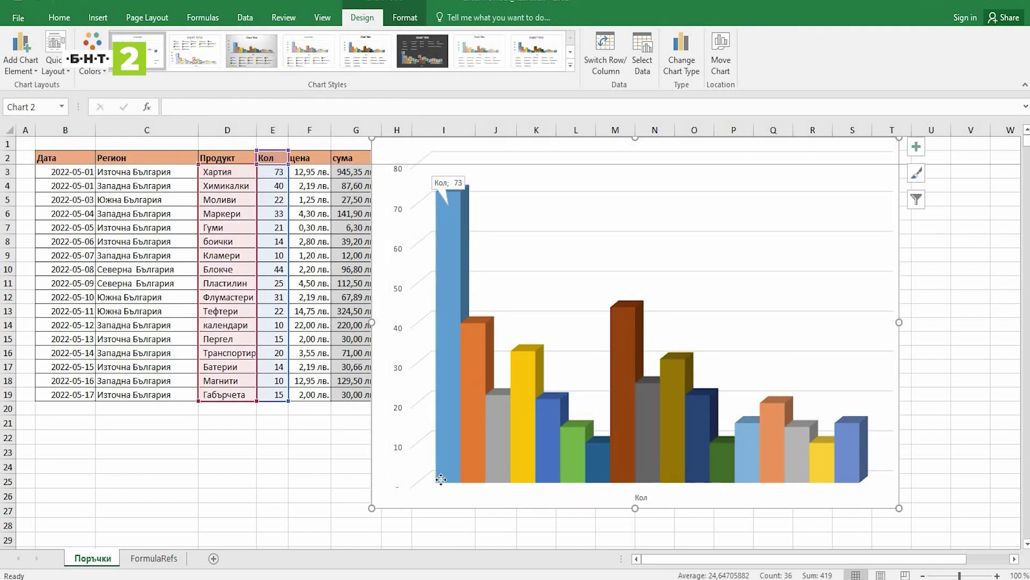
pyautogui.moveTo(441, 478); pyautogui.dragTo(571, 526)
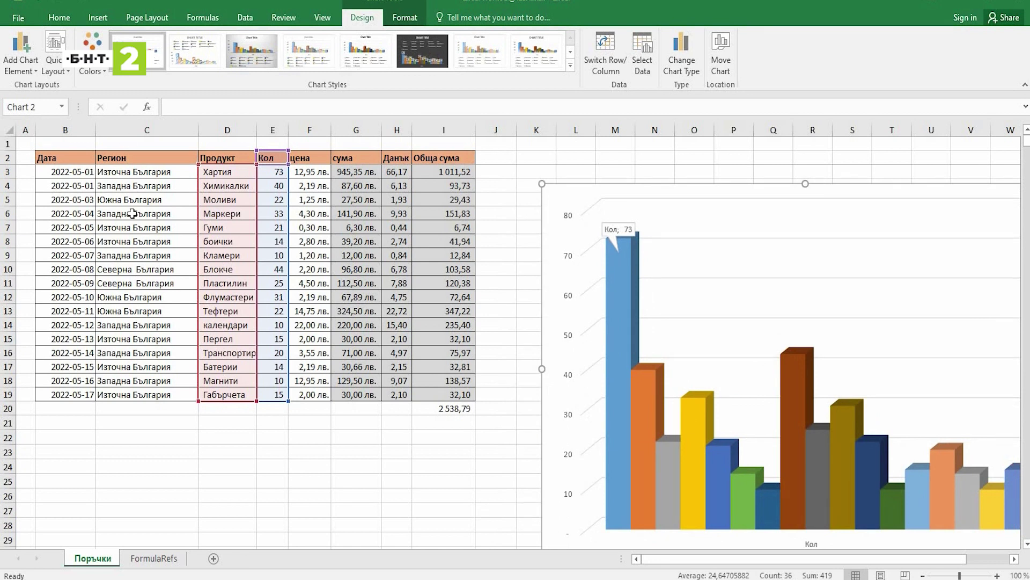
# Select Регион (C2:C19) with сума (G2:G19) and insert a clustered bar chart titled сума.
pyautogui.click(132, 213)
pyautogui.moveTo(133, 157); pyautogui.dragTo(131, 391)
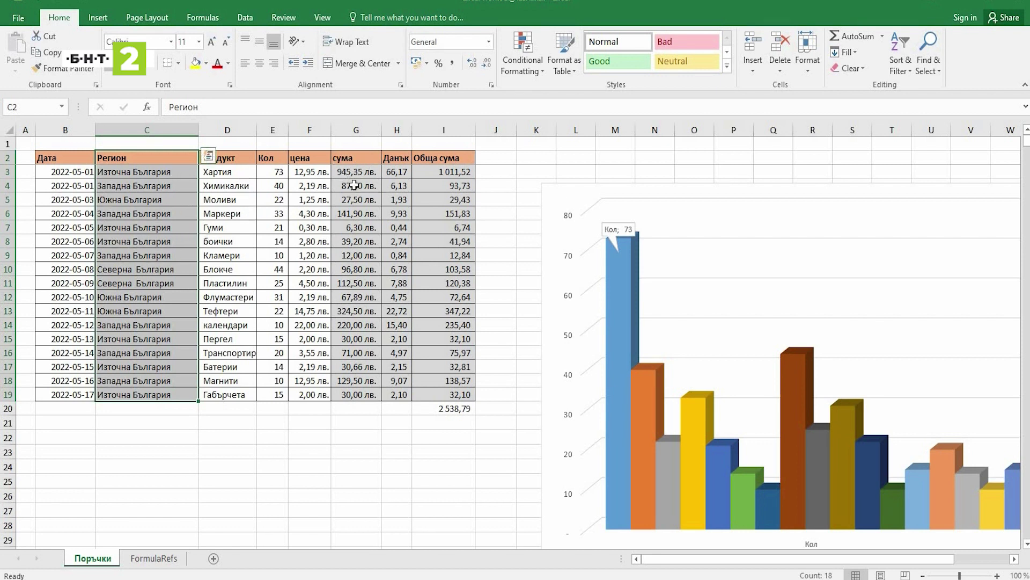
pyautogui.moveTo(368, 159); pyautogui.dragTo(348, 396)
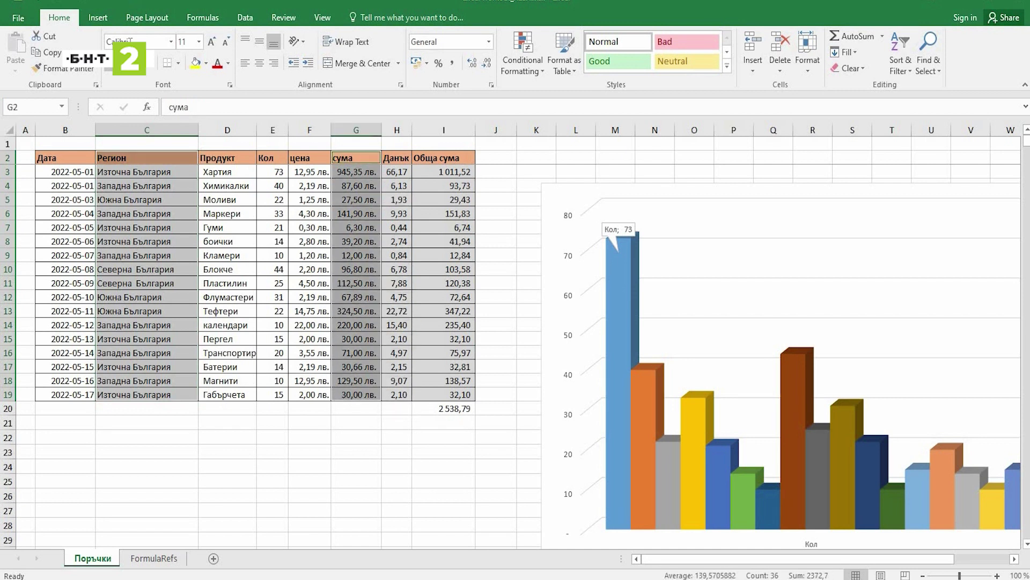
pyautogui.click(97, 19)
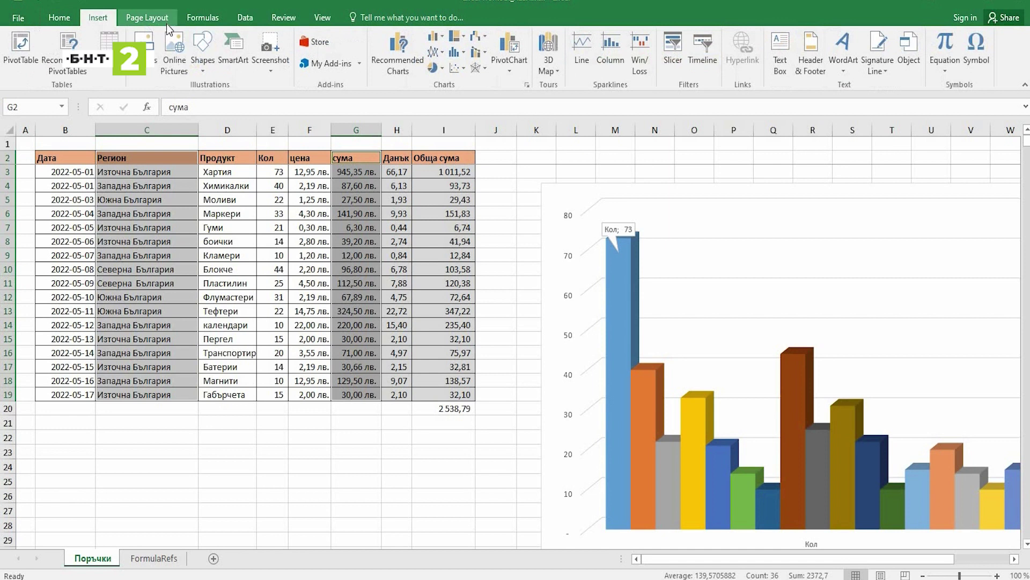
pyautogui.click(396, 69)
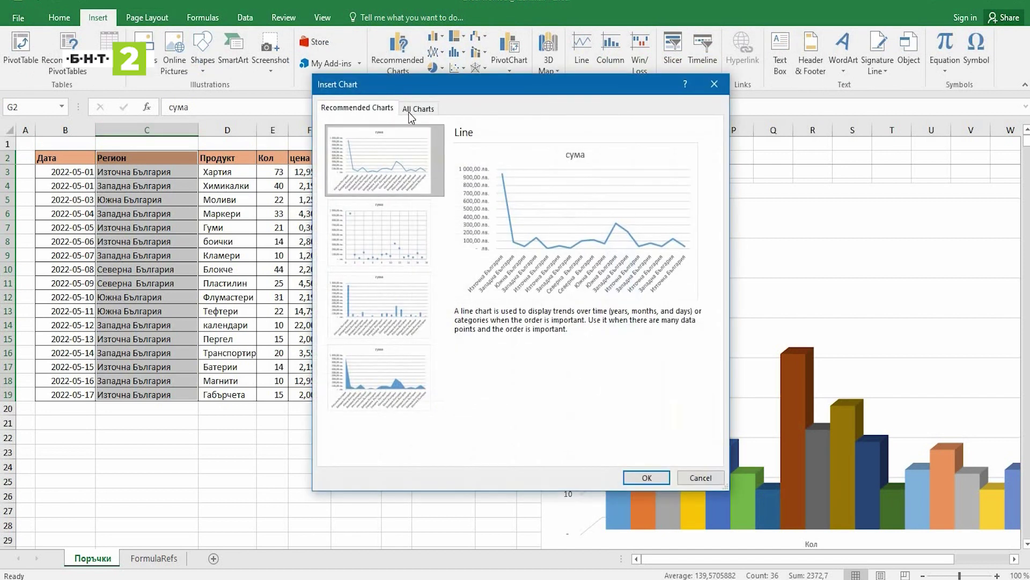
pyautogui.click(423, 109)
pyautogui.click(349, 203)
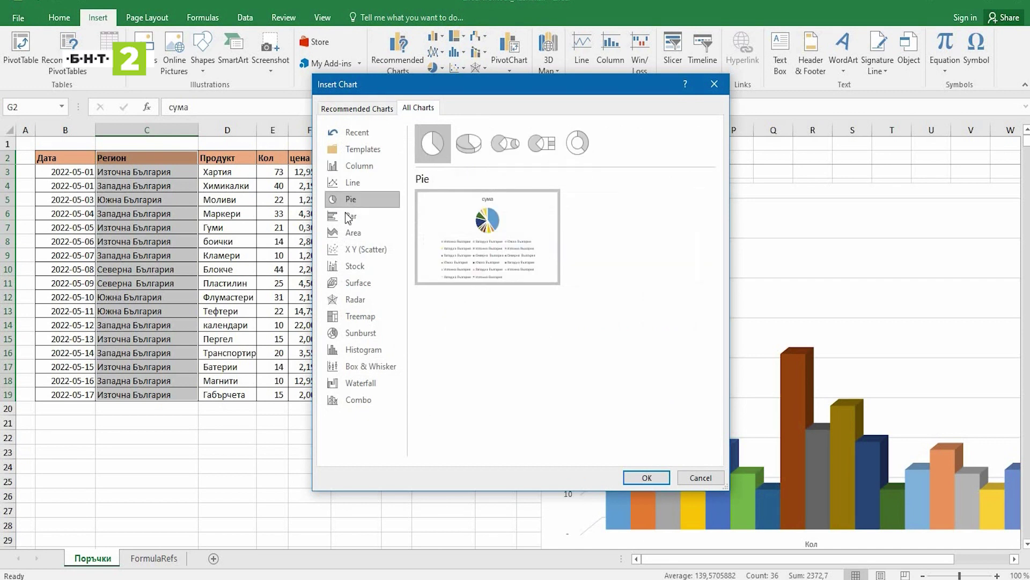
pyautogui.click(350, 219)
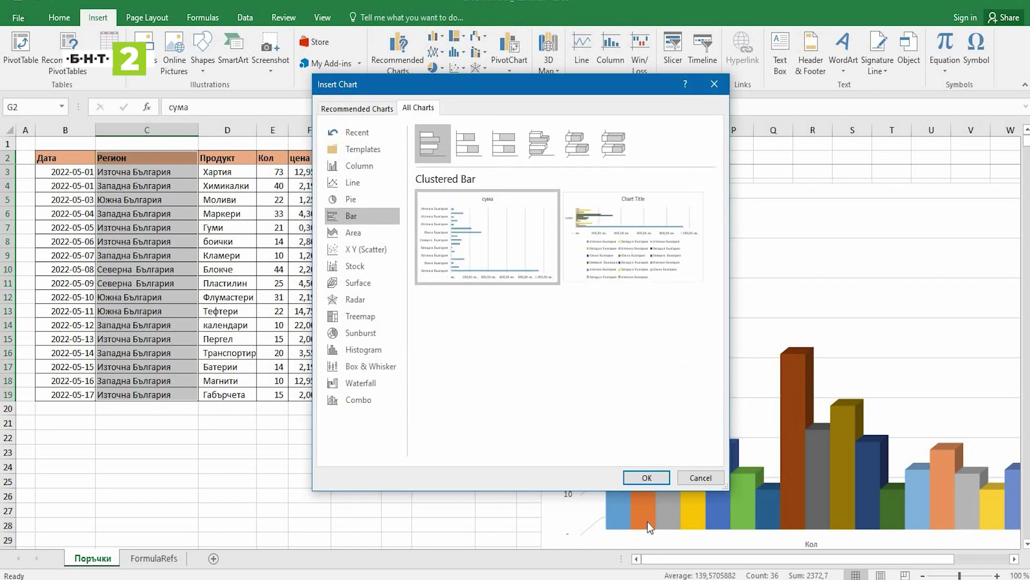
pyautogui.click(645, 472)
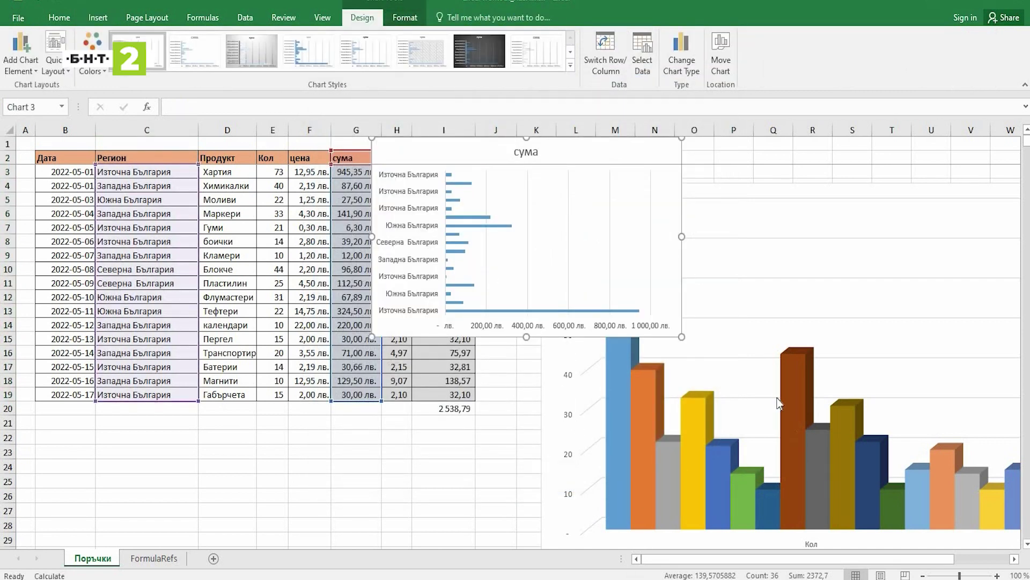
# Enlarge the сума chart, convert it to a 3-D pie, and move it left over columns A–I.
pyautogui.moveTo(706, 358); pyautogui.dragTo(799, 500)
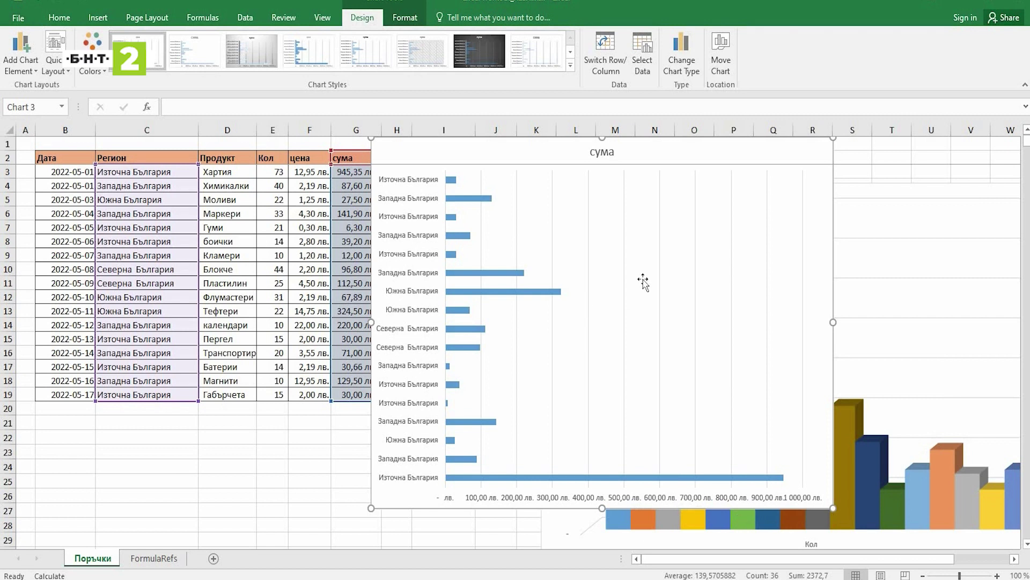
pyautogui.moveTo(643, 155); pyautogui.dragTo(414, 234)
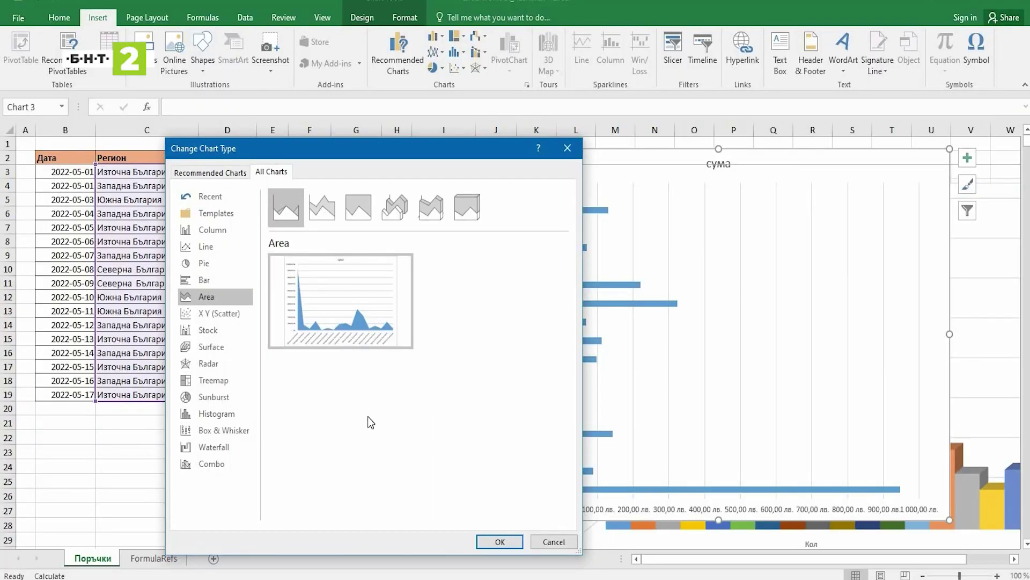
pyautogui.click(207, 259)
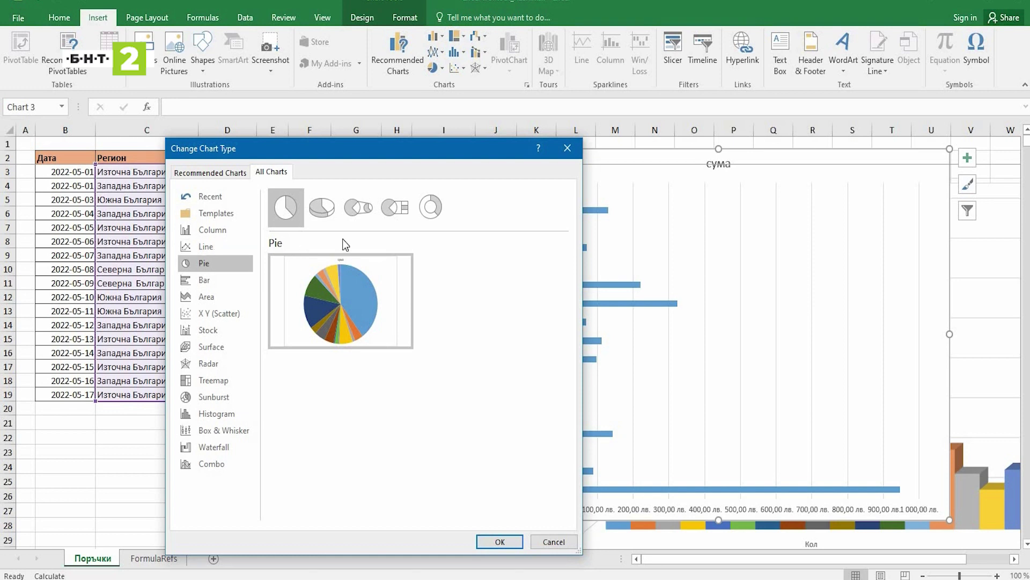
pyautogui.click(322, 207)
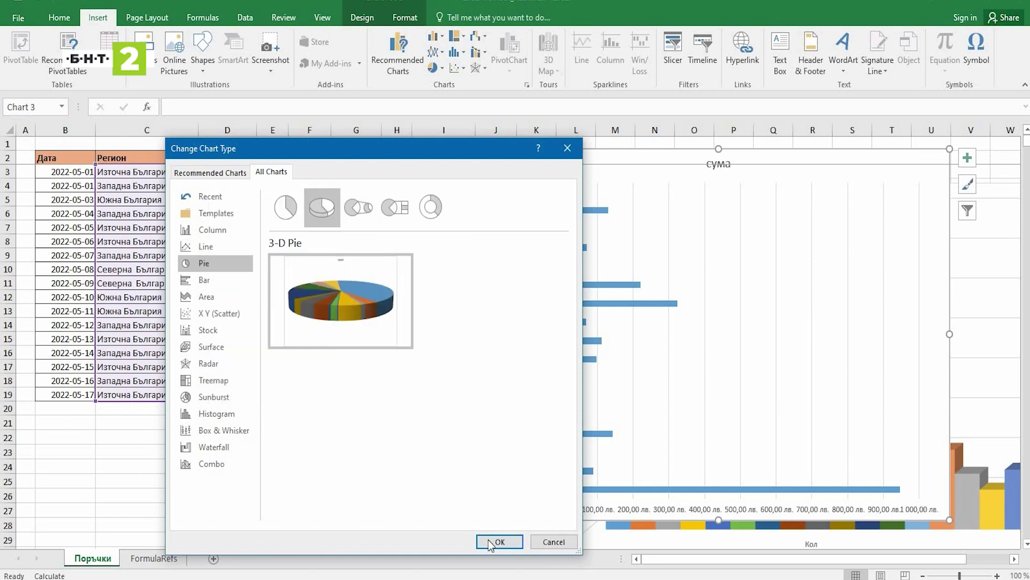
pyautogui.click(498, 542)
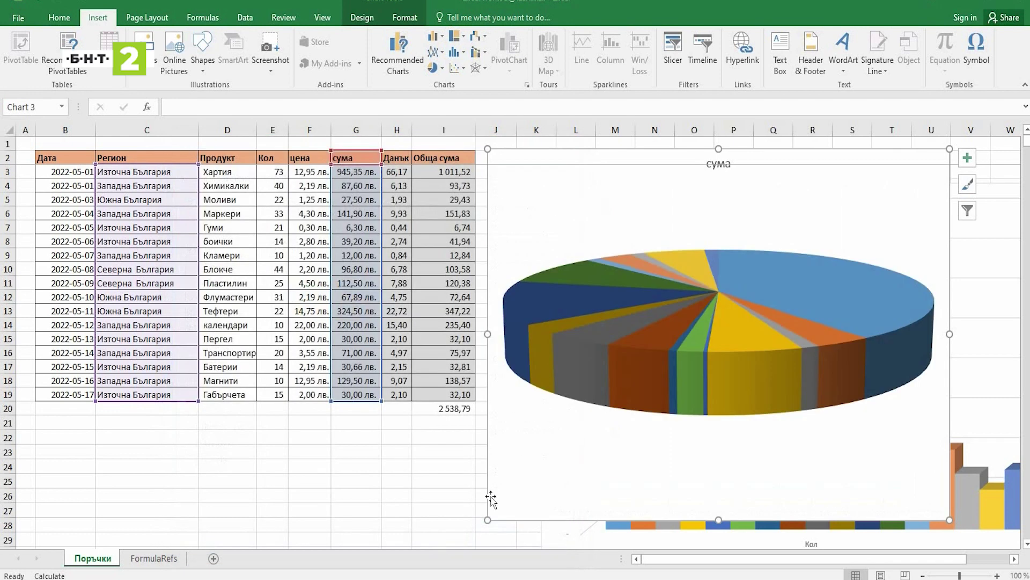
pyautogui.click(606, 335)
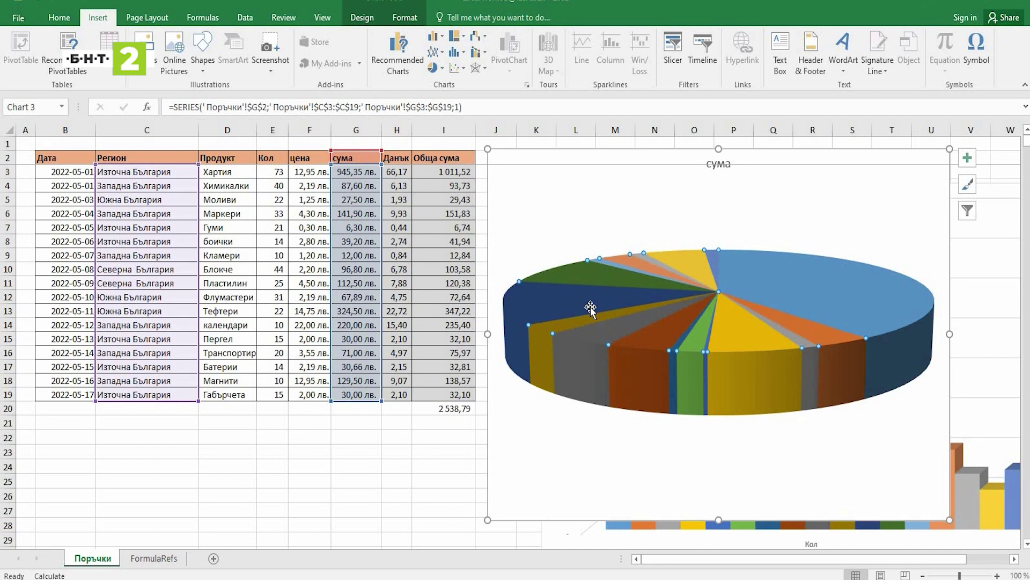
pyautogui.moveTo(748, 161); pyautogui.dragTo(300, 148)
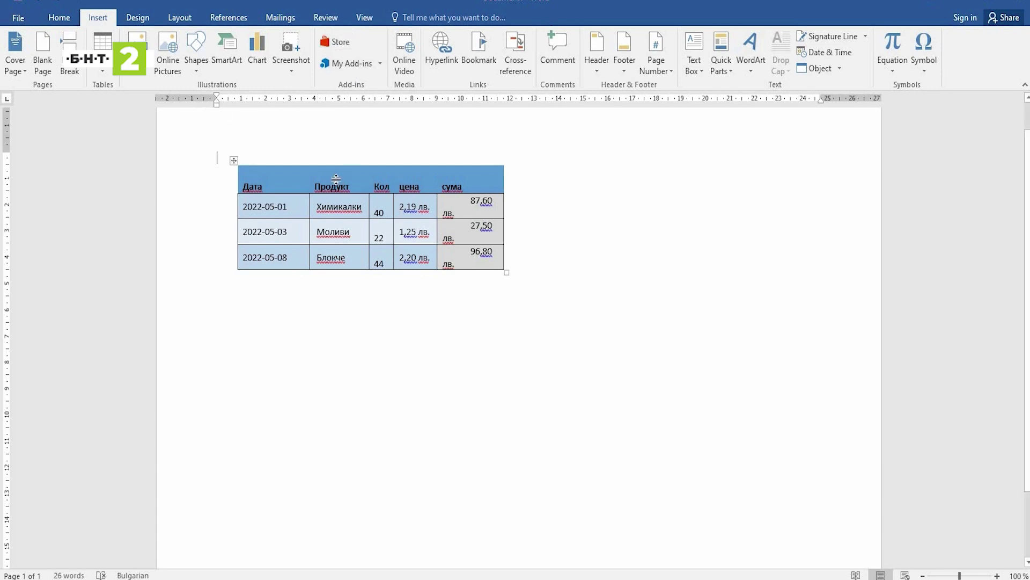
# Select the Продукт and Кол table columns and insert a default Line chart with sample data.
pyautogui.moveTo(325, 175); pyautogui.dragTo(379, 282)
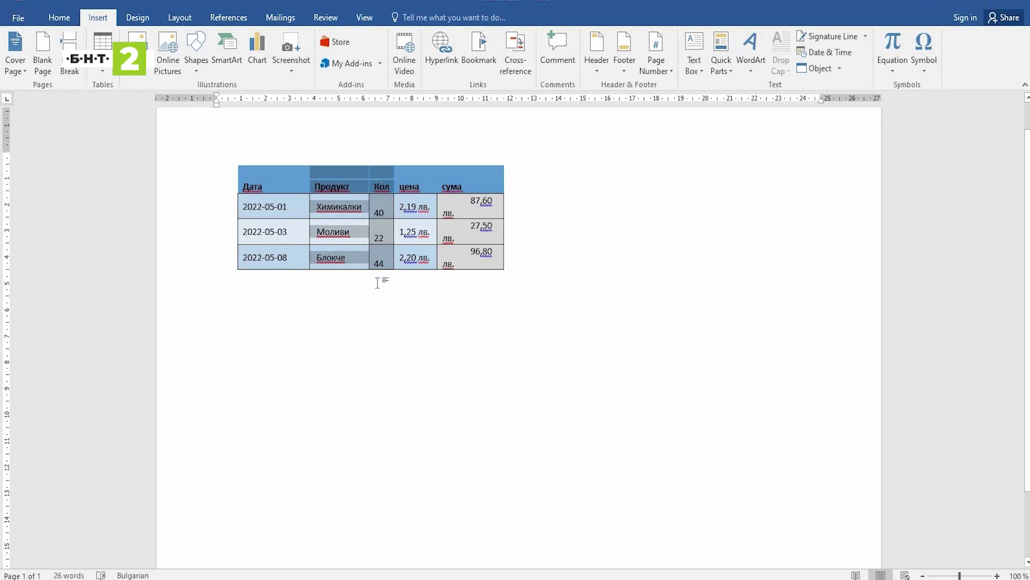
pyautogui.hotkey('alt', 'shift')
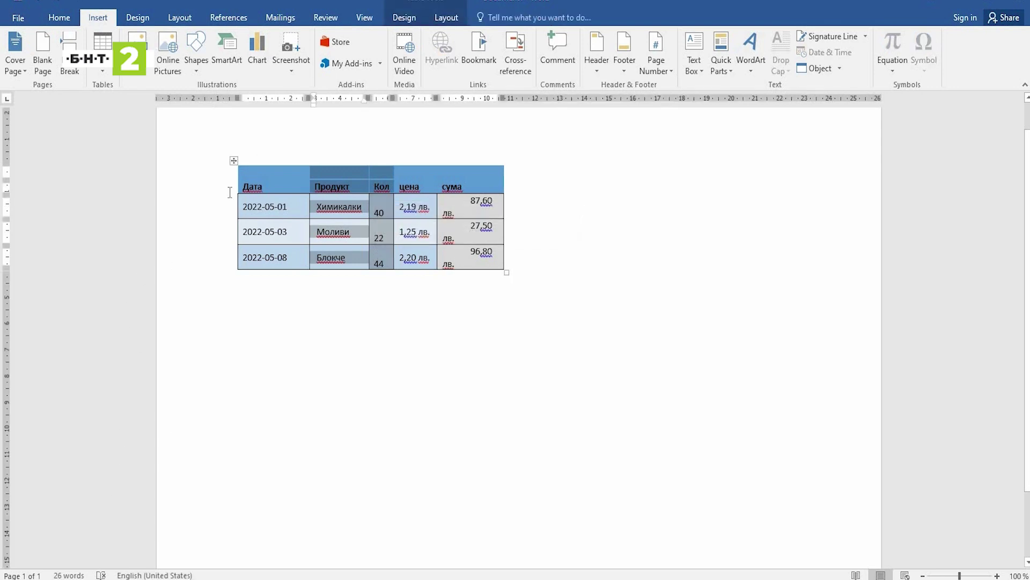
pyautogui.click(259, 62)
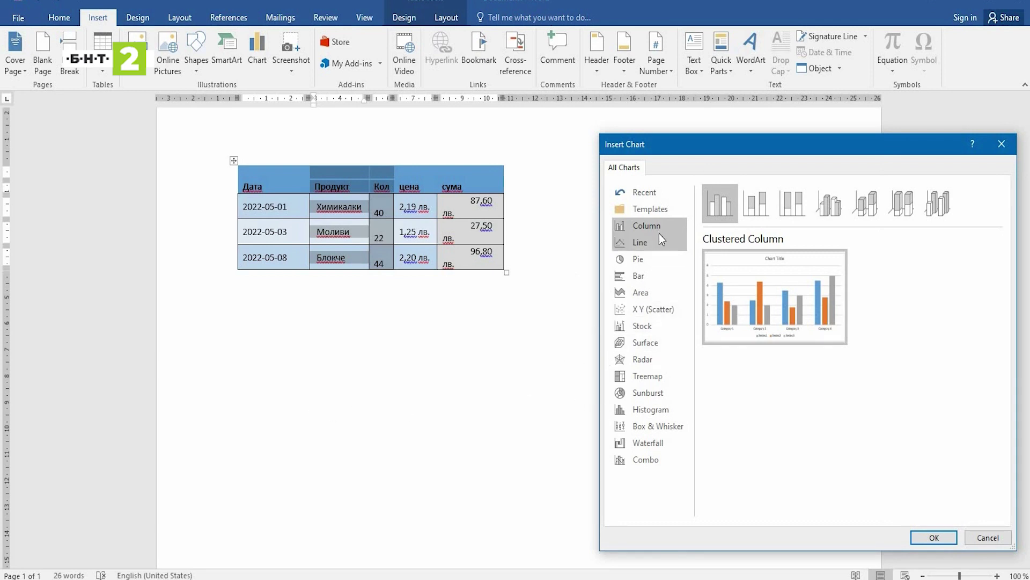
pyautogui.click(644, 276)
pyautogui.click(639, 317)
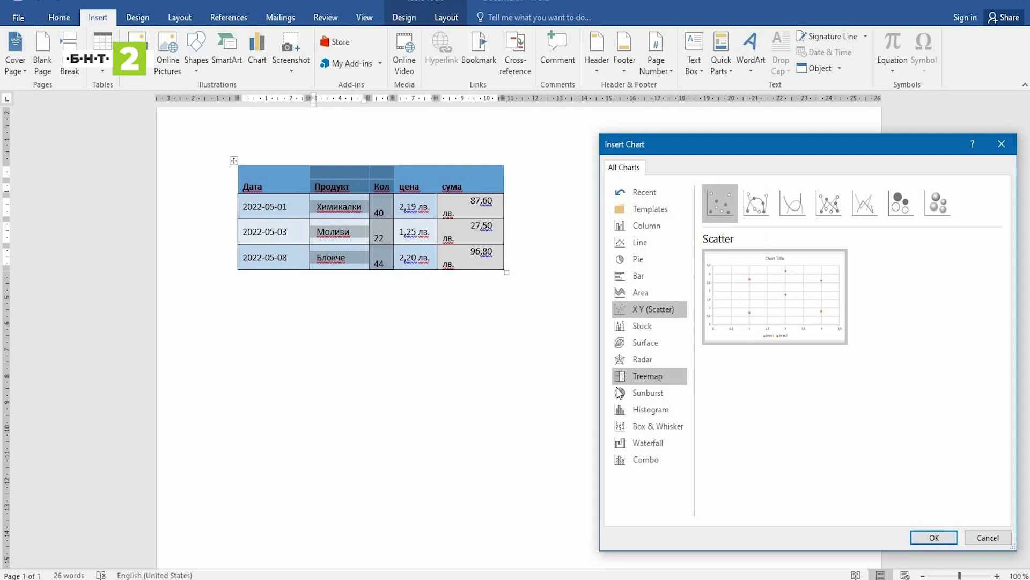
pyautogui.click(648, 392)
pyautogui.click(641, 275)
pyautogui.click(644, 244)
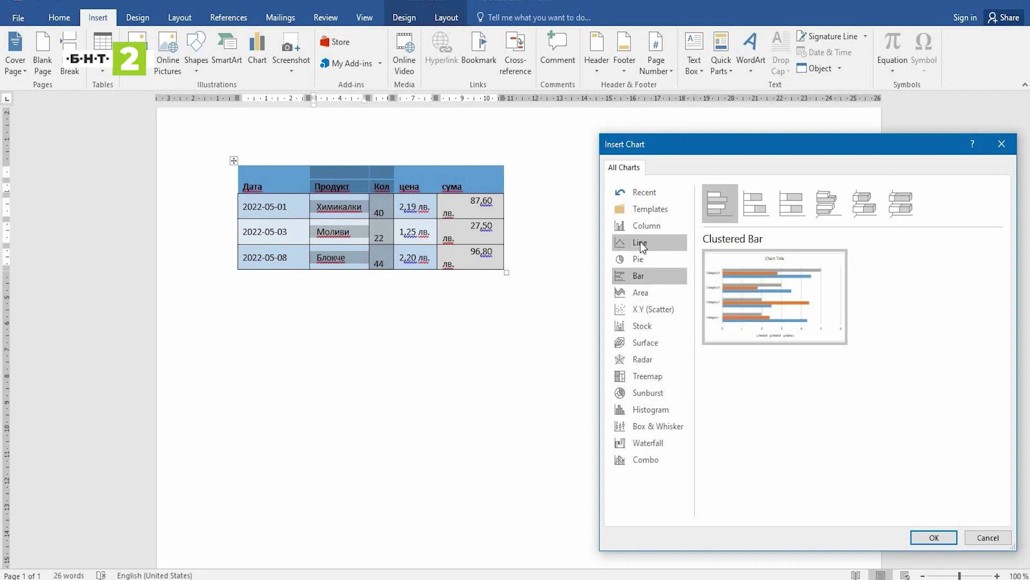
pyautogui.moveTo(775, 295)
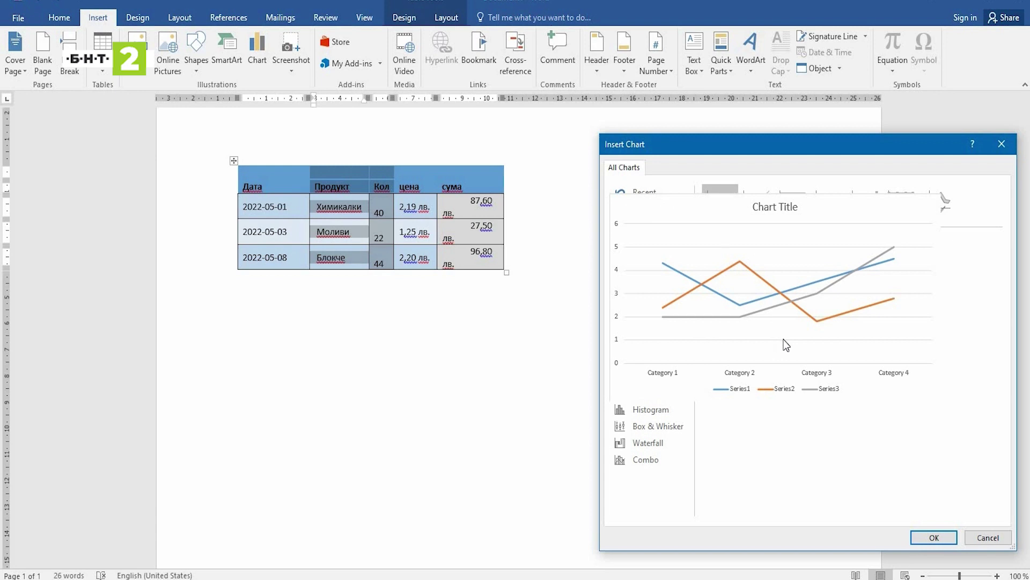
pyautogui.click(932, 537)
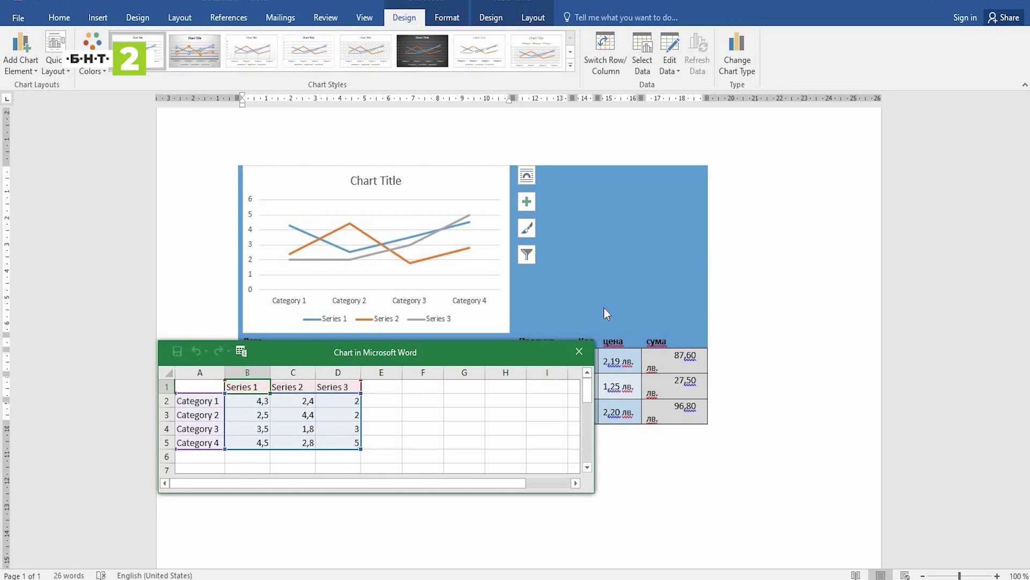
# Close the chart data sheet and drag the line chart below the product table.
pyautogui.click(590, 353)
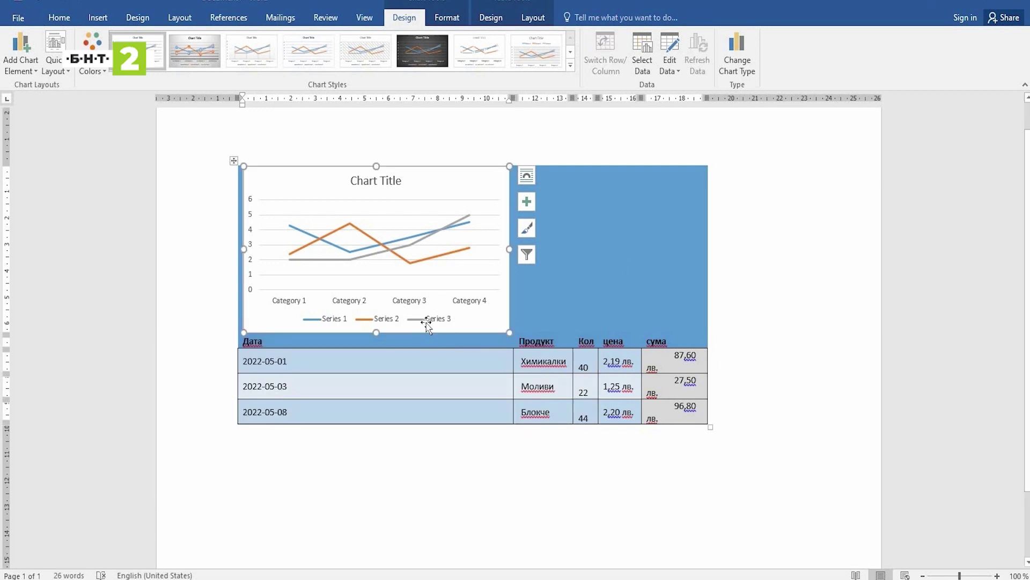
pyautogui.scroll(-3, 477, 200)
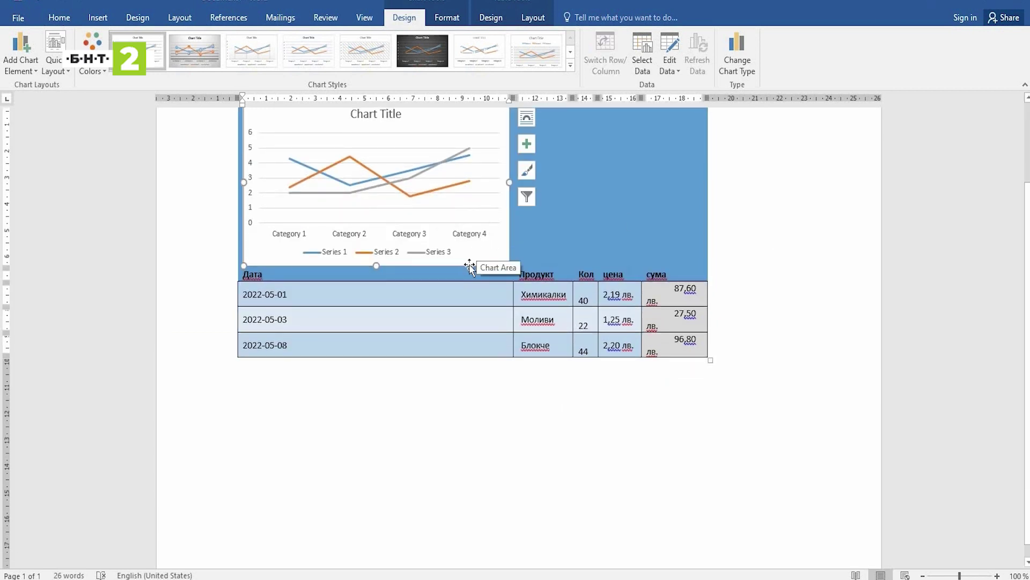
pyautogui.scroll(1, 457, 271)
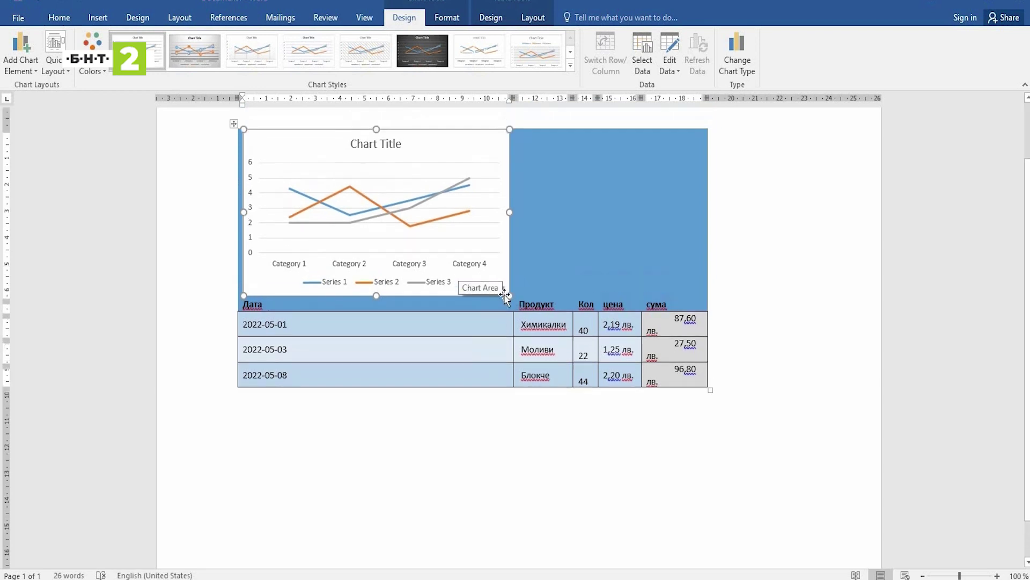
pyautogui.moveTo(468, 297)
pyautogui.mouseDown()
pyautogui.moveTo(465, 523)
pyautogui.moveTo(361, 487)
pyautogui.mouseUp()
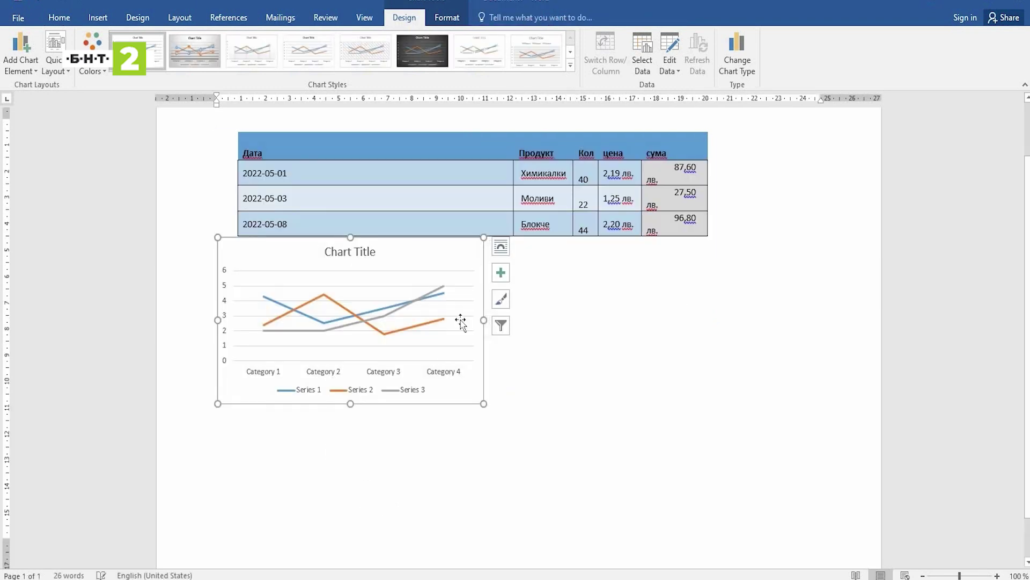
# Set Square text wrapping on the chart and shift it right and down.
pyautogui.click(502, 250)
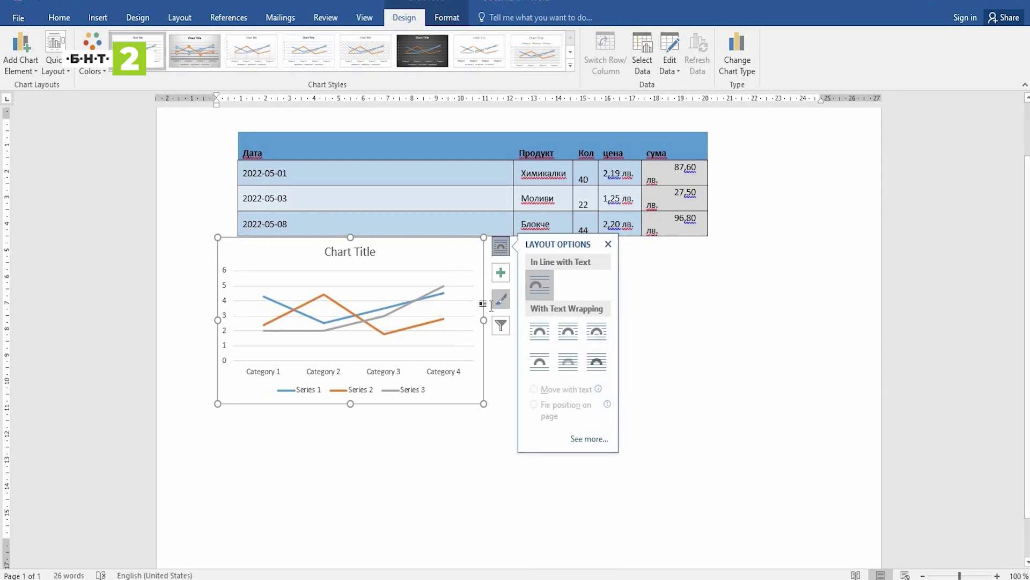
pyautogui.click(538, 332)
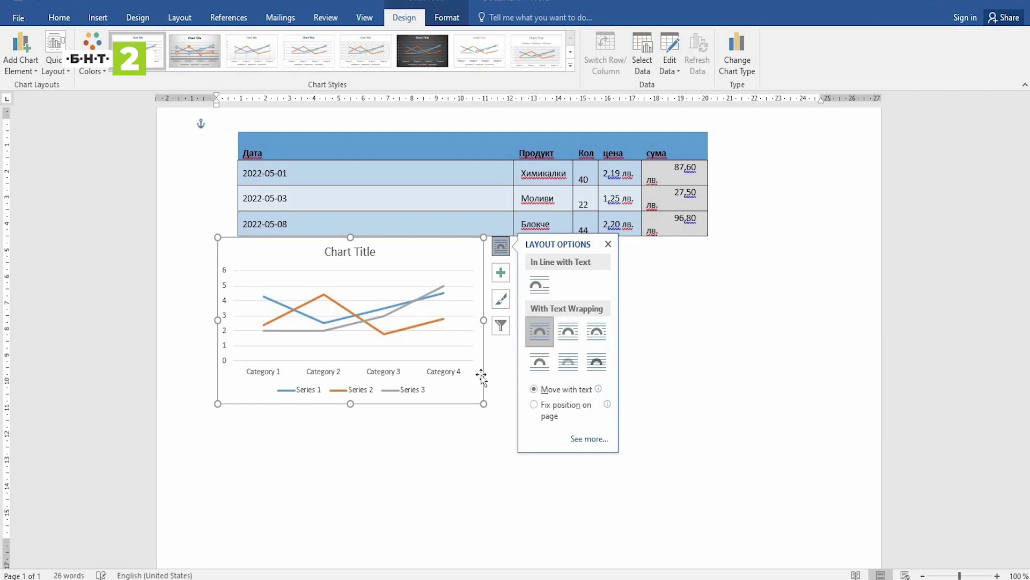
pyautogui.click(431, 446)
pyautogui.moveTo(444, 395); pyautogui.dragTo(549, 467)
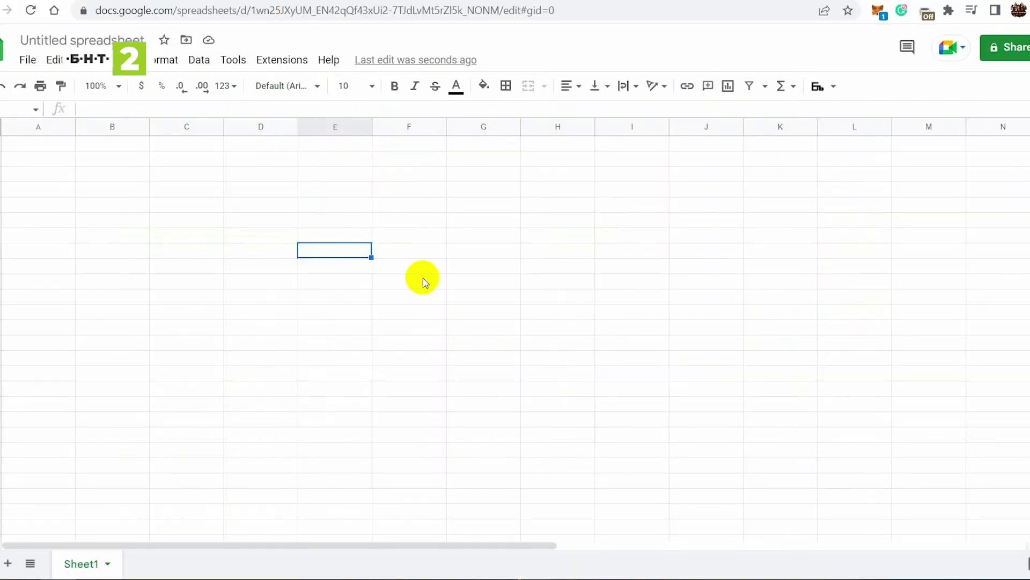
# Search the menus for 'find' to open Find and replace.
pyautogui.click(328, 62)
pyautogui.click(360, 96)
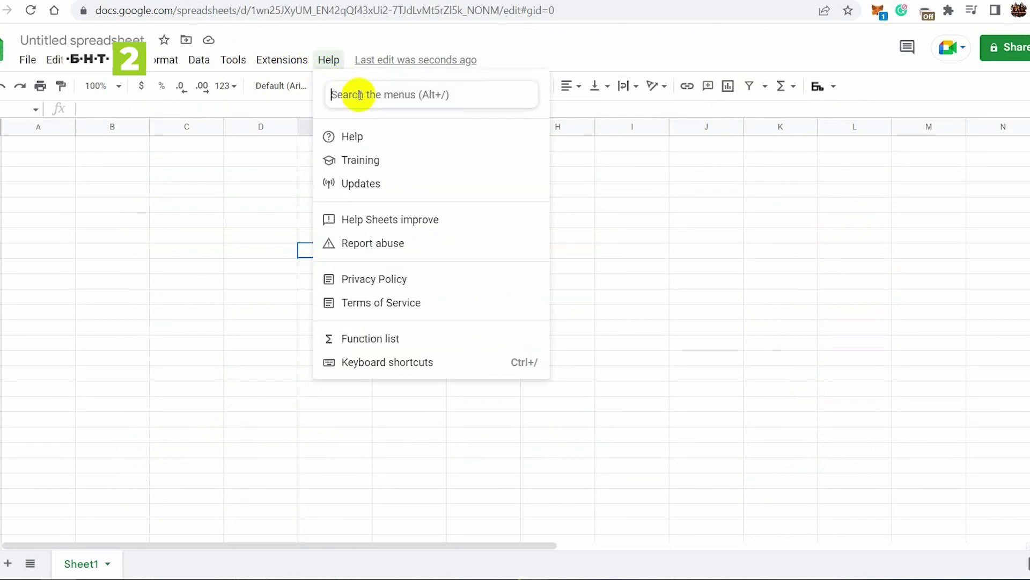
pyautogui.write('find')
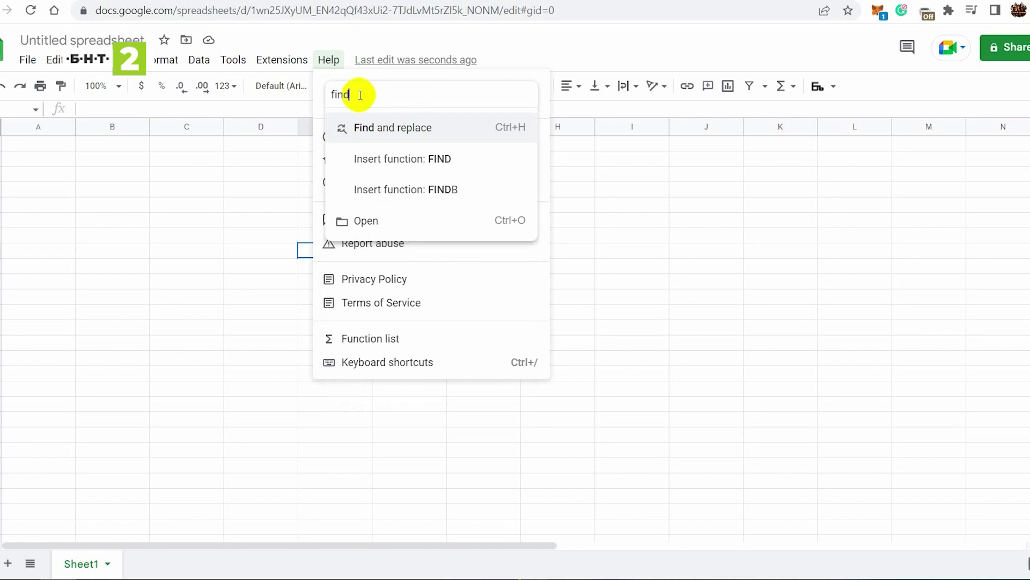
pyautogui.click(423, 144)
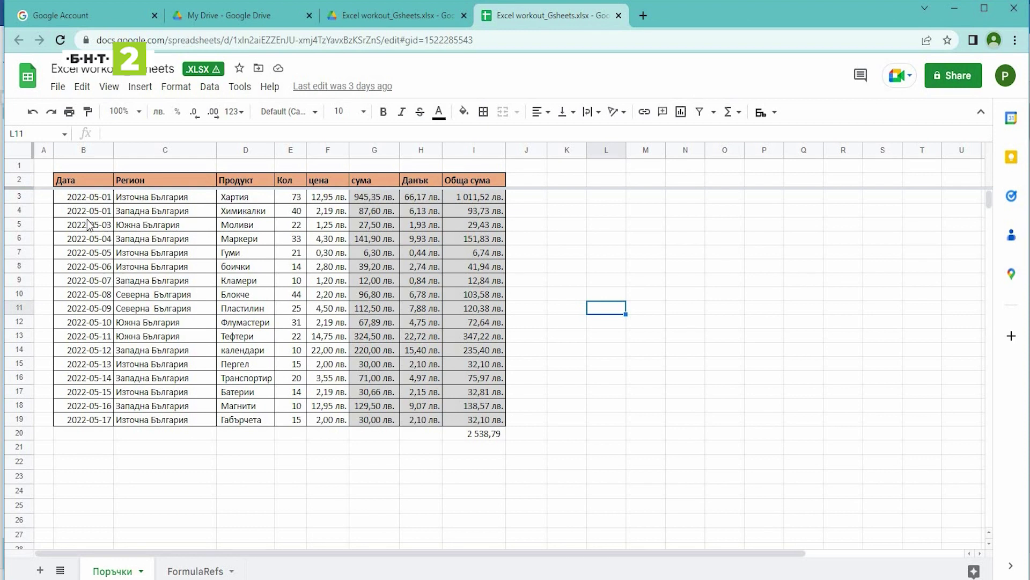
# Select Продукт (D2:D19) plus Данък and Обща сума (H2:I19) and insert a chart.
pyautogui.moveTo(245, 180); pyautogui.dragTo(247, 421)
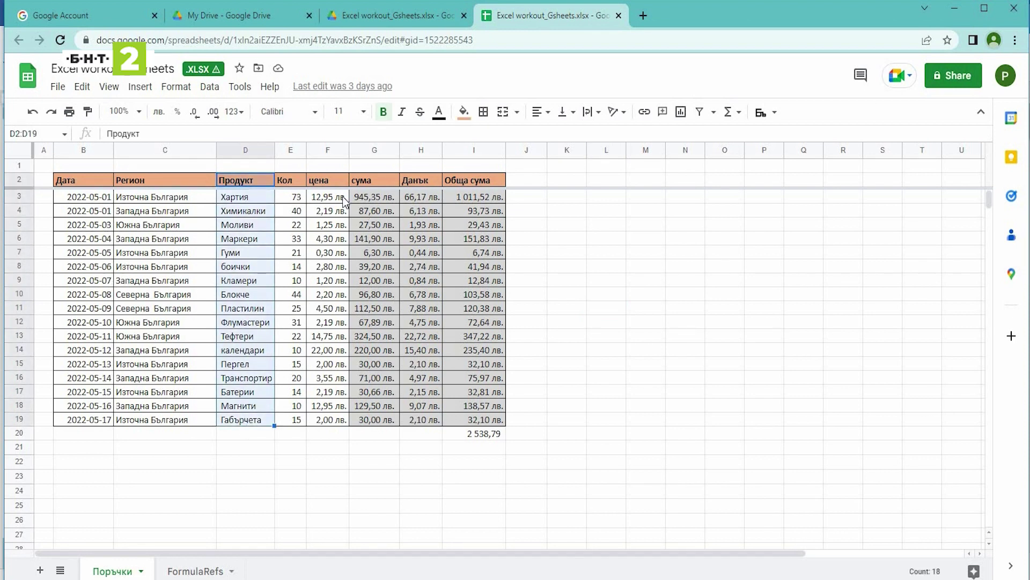
pyautogui.moveTo(410, 185)
pyautogui.mouseDown()
pyautogui.moveTo(484, 343)
pyautogui.moveTo(489, 398)
pyautogui.mouseUp()
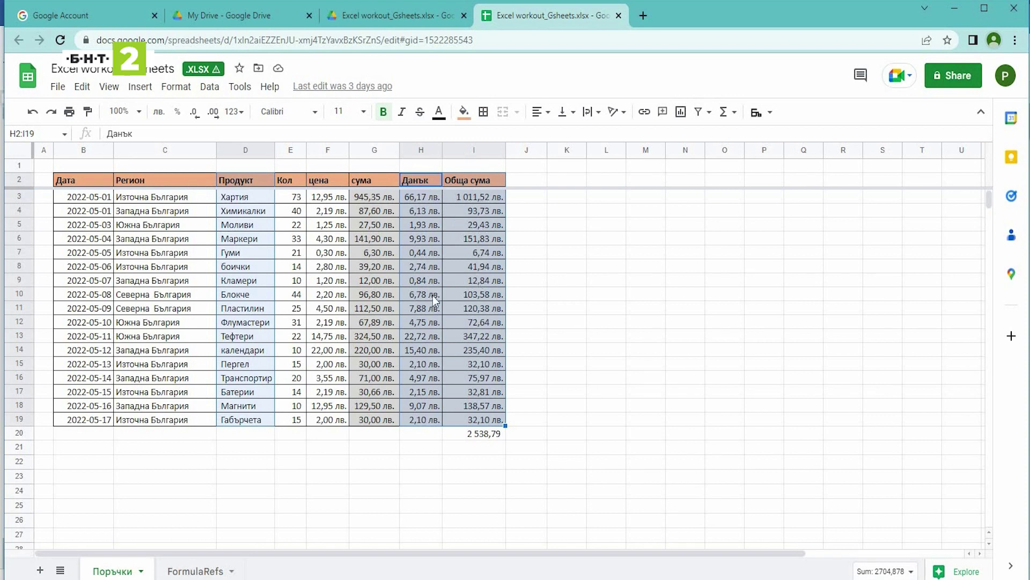
pyautogui.click(680, 112)
pyautogui.click(681, 114)
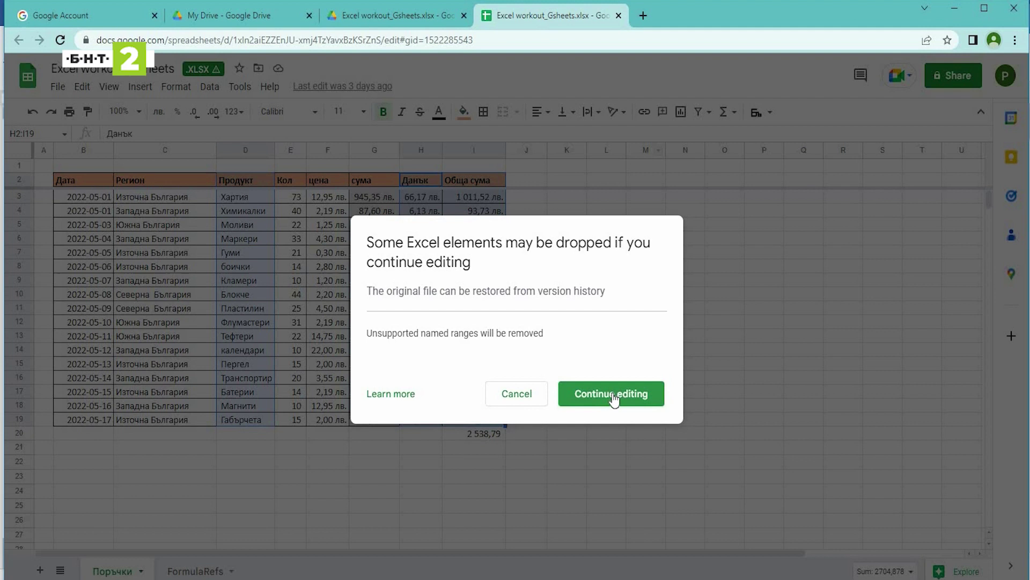
# Continue editing past the Excel warning, review chart types, and enlarge the new chart.
pyautogui.click(613, 399)
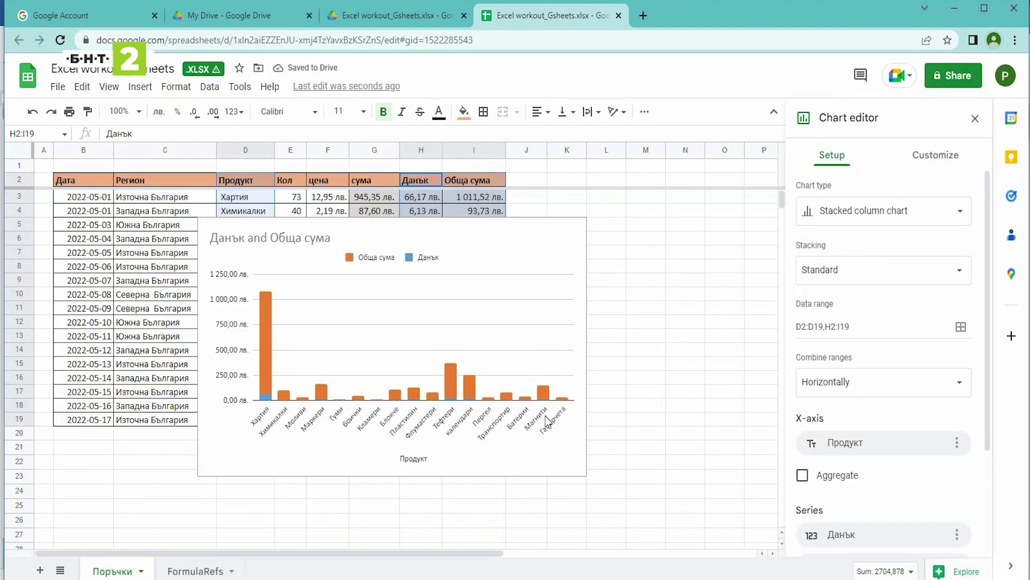
pyautogui.click(863, 215)
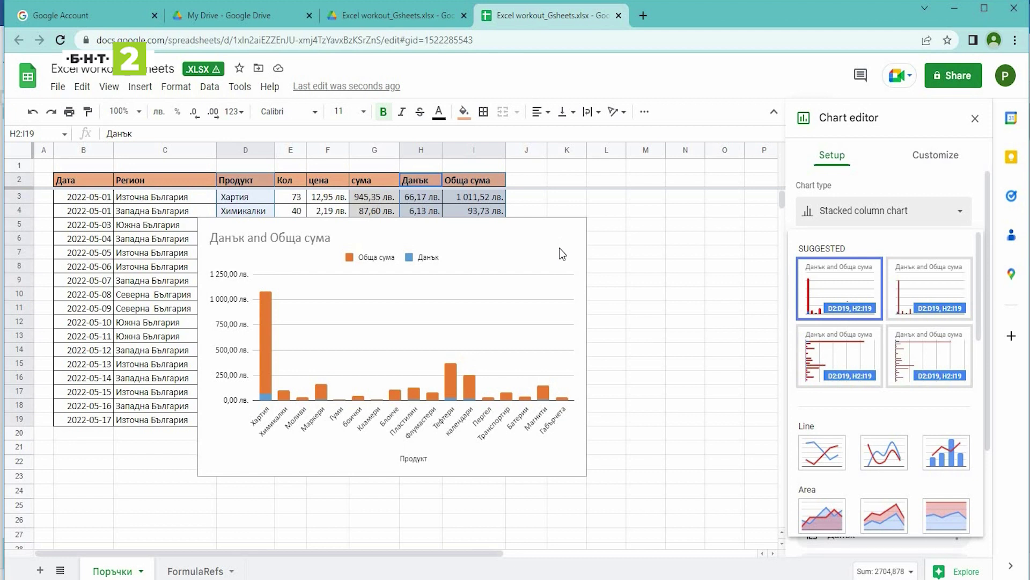
pyautogui.click(644, 253)
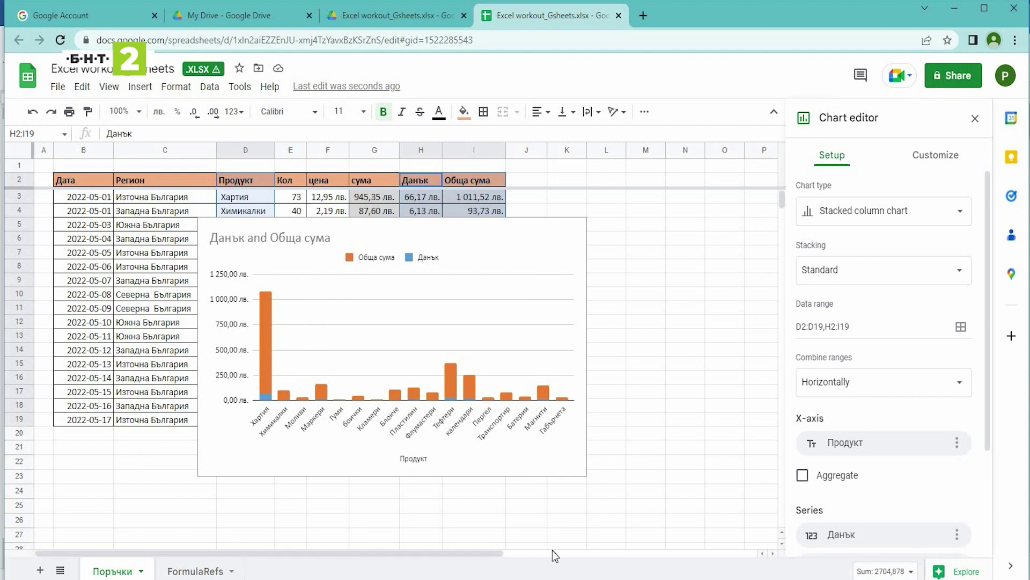
pyautogui.click(555, 470)
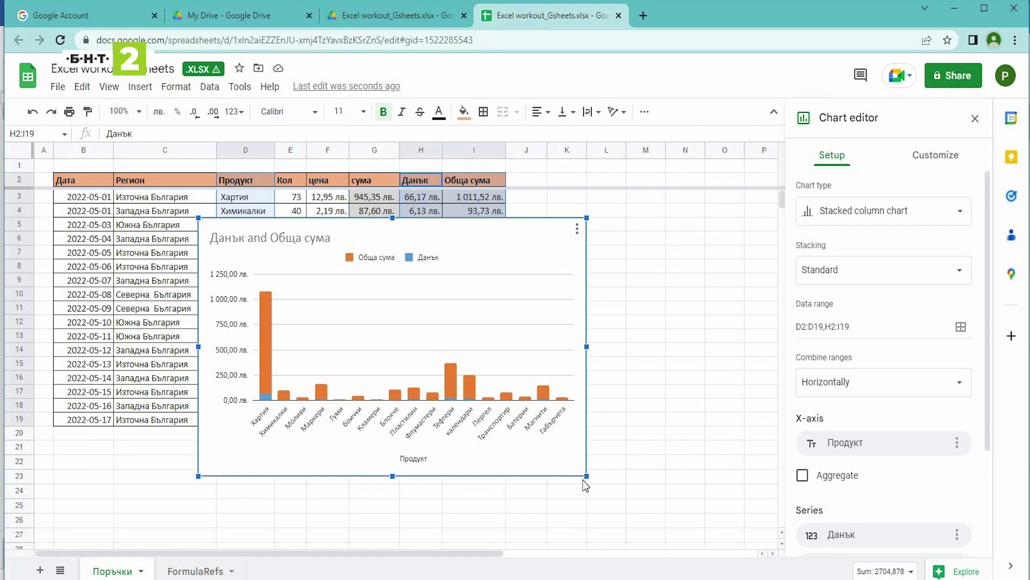
pyautogui.moveTo(587, 475); pyautogui.dragTo(703, 553)
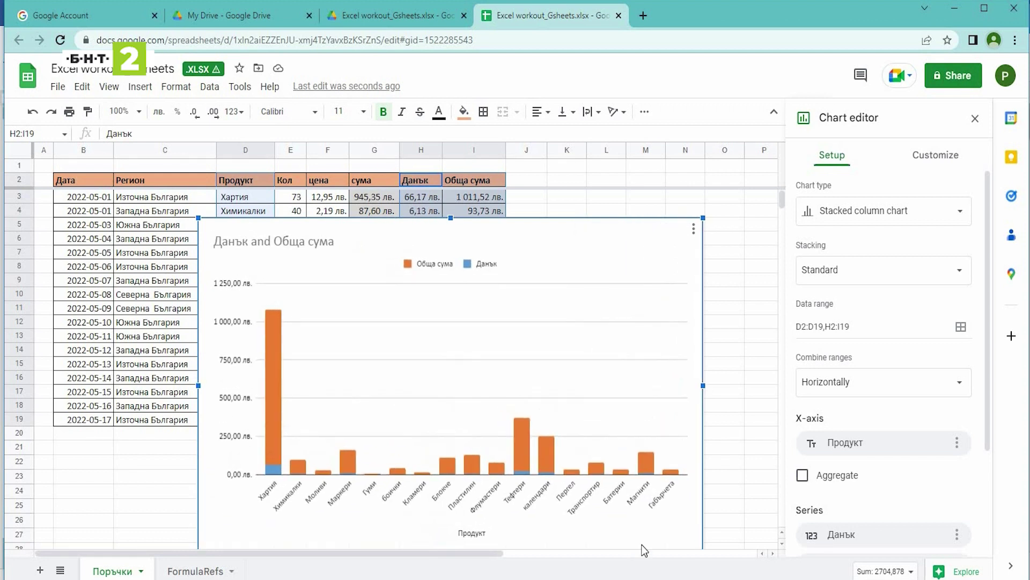
# Try 100% stacking on the columns, then return to Standard stacking.
pyautogui.click(859, 270)
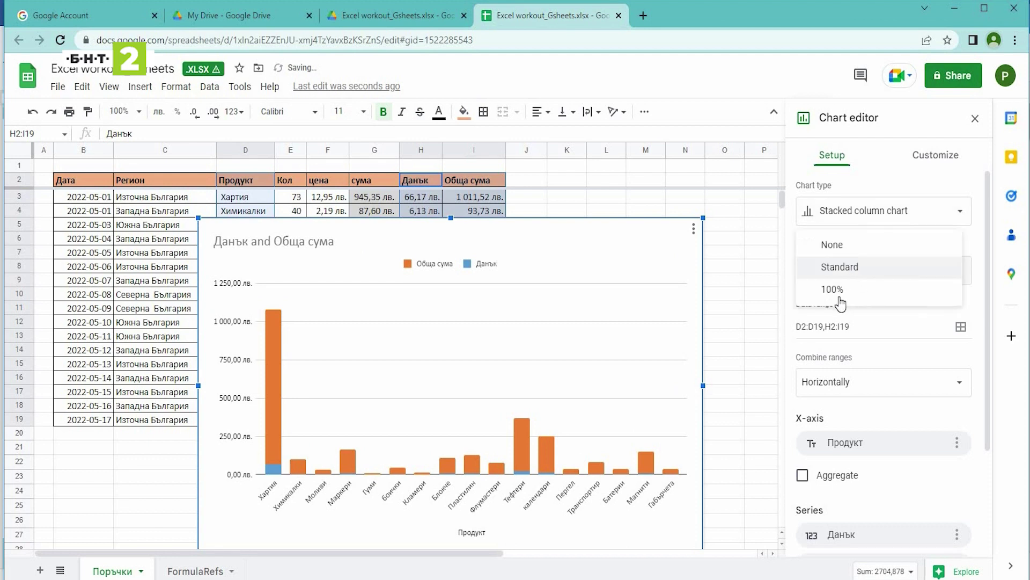
pyautogui.click(838, 294)
pyautogui.click(856, 276)
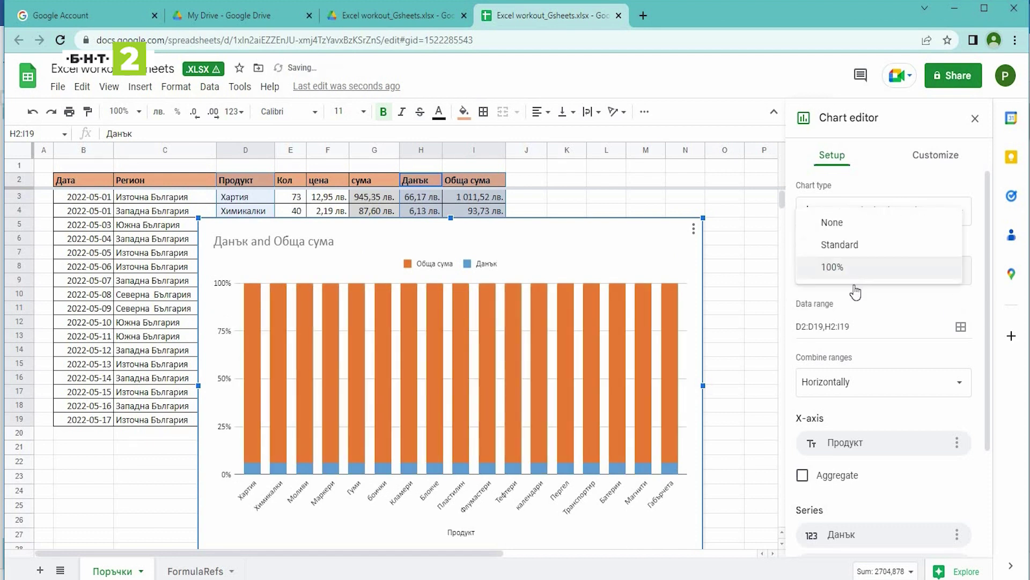
pyautogui.click(840, 246)
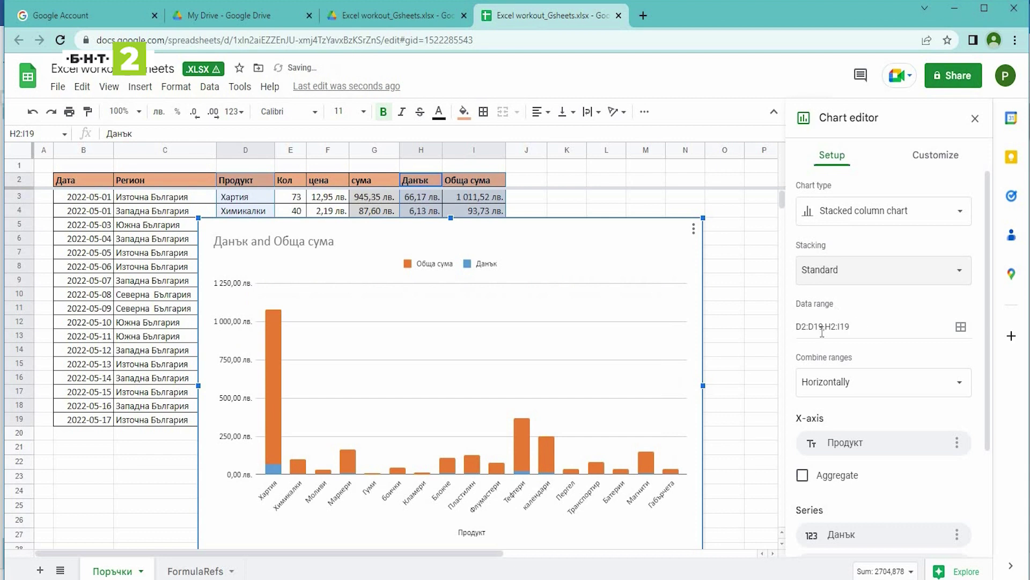
# Turn on the 3D chart style for the Данък and Обща сума column chart.
pyautogui.scroll(-3, 875, 446)
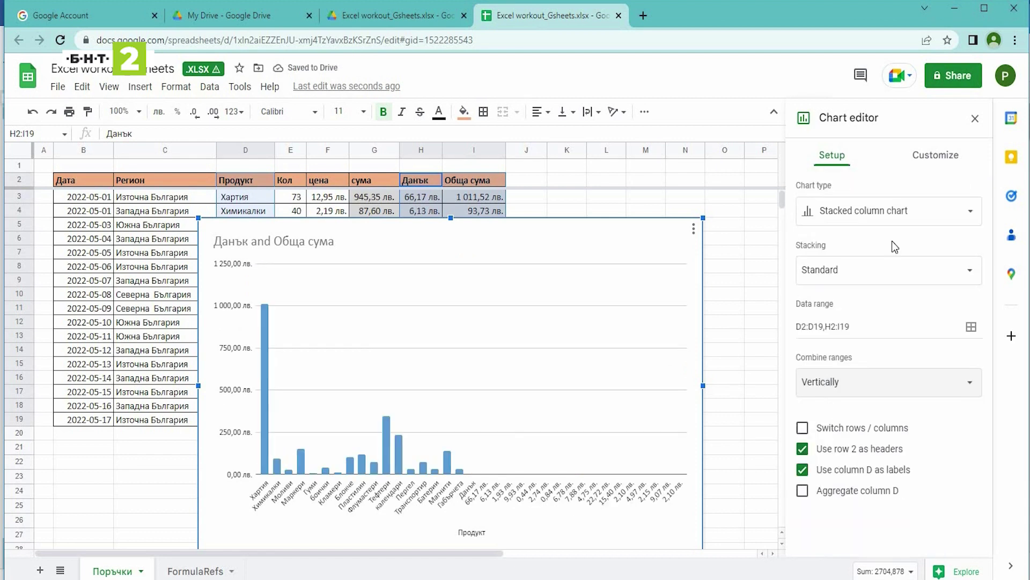
pyautogui.click(944, 160)
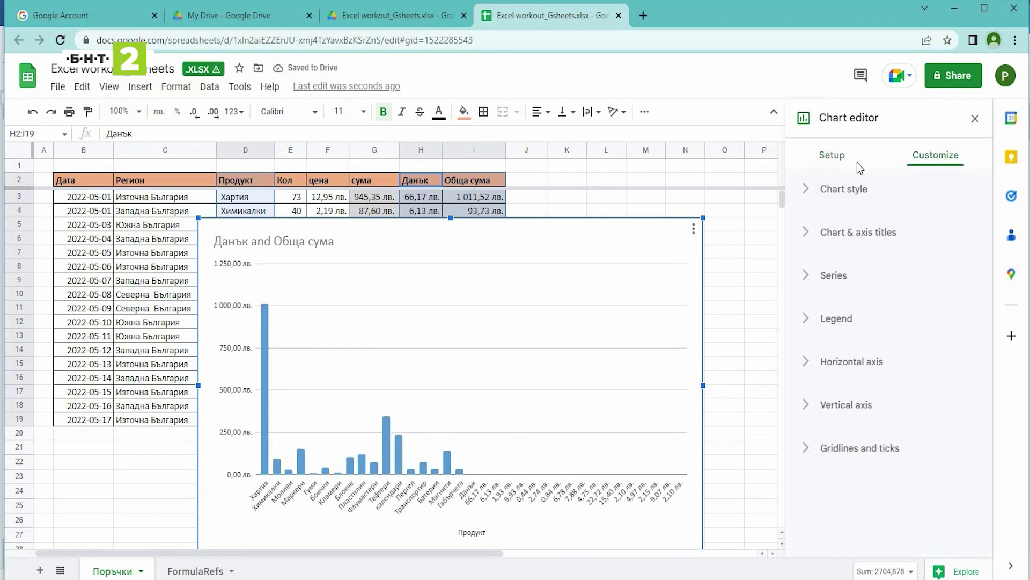
pyautogui.click(819, 195)
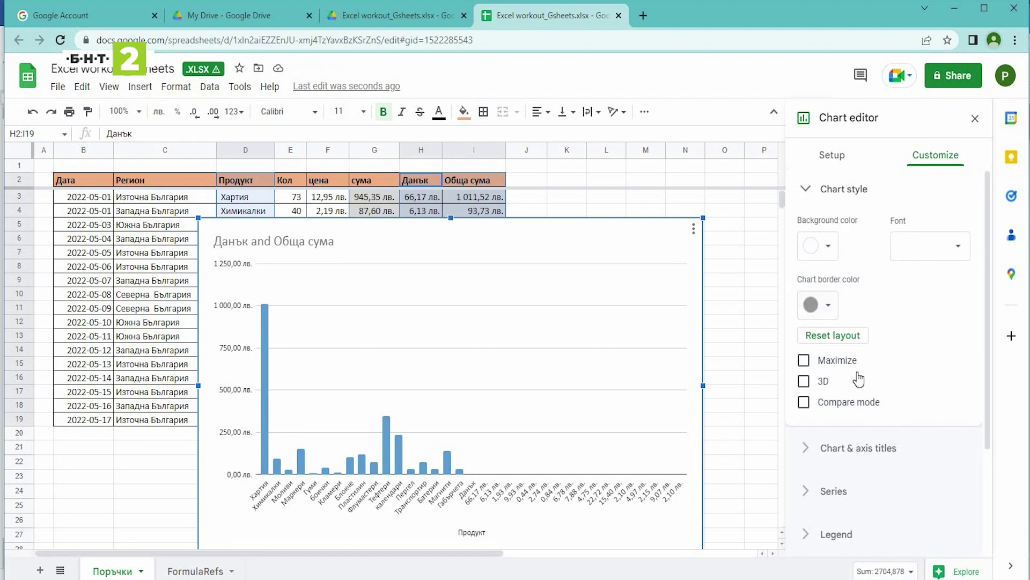
pyautogui.click(804, 382)
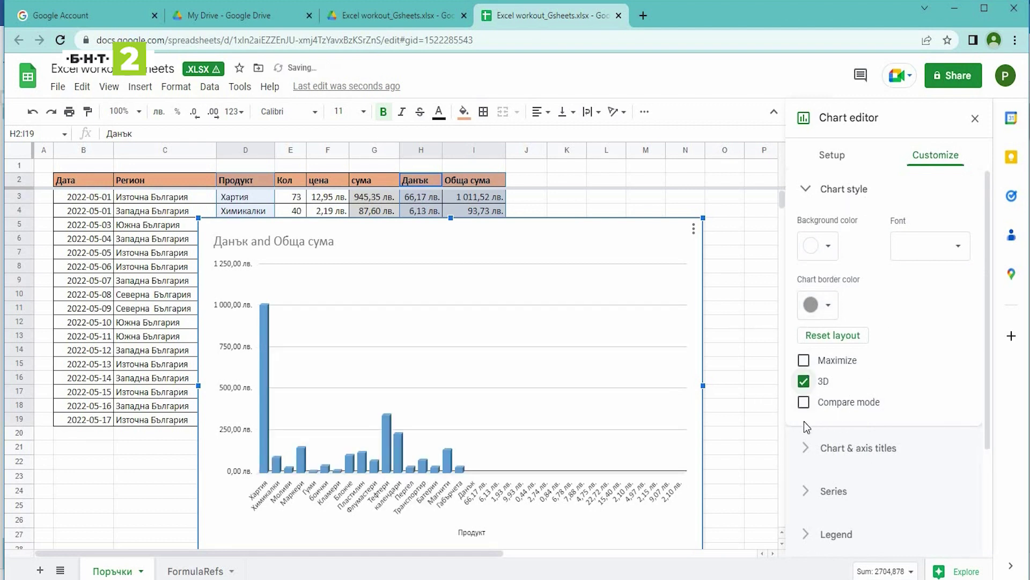
pyautogui.click(807, 192)
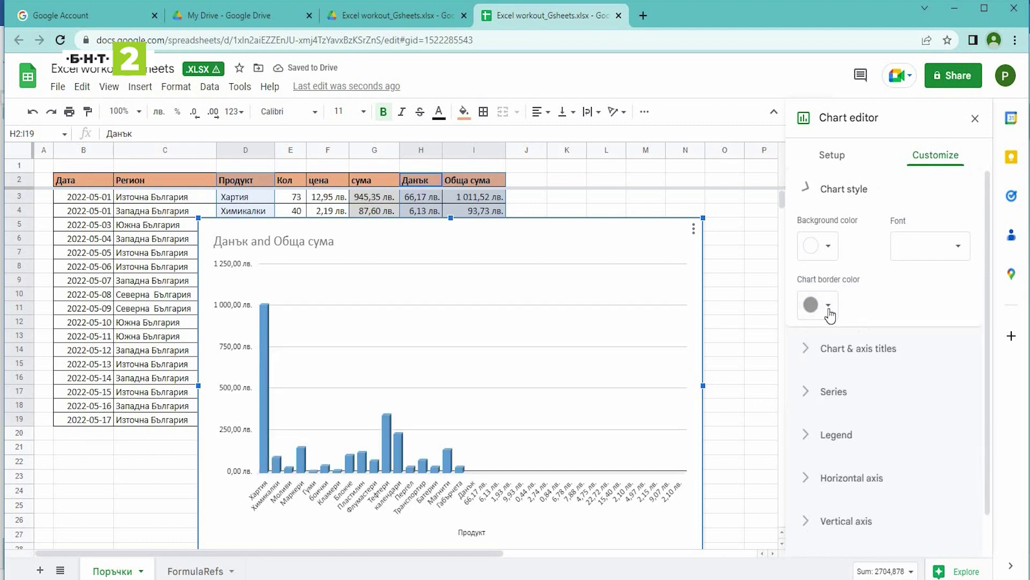
# Look through the Chart & axis titles, Series and Legend customization sections.
pyautogui.click(837, 234)
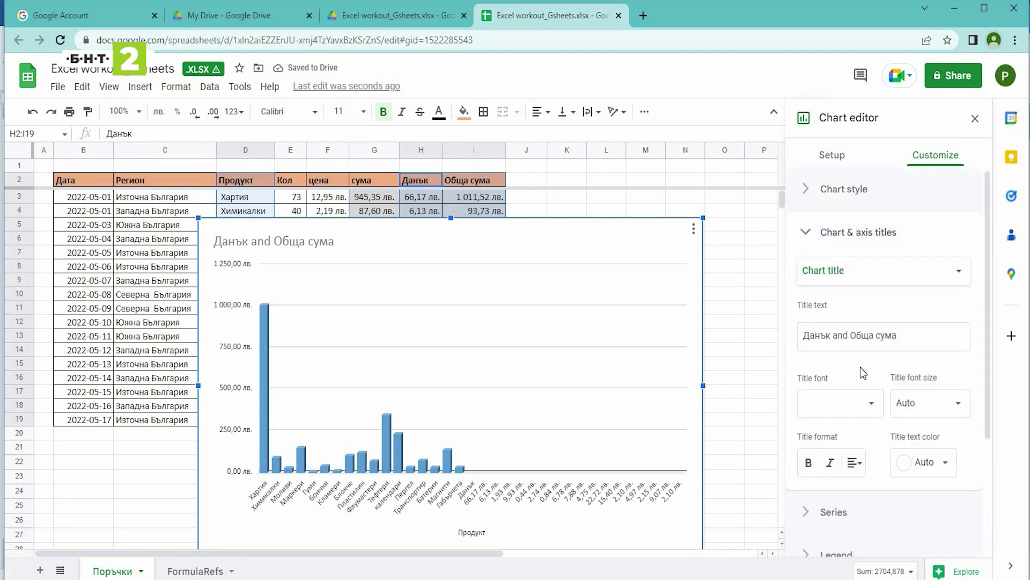
pyautogui.click(811, 236)
pyautogui.click(835, 279)
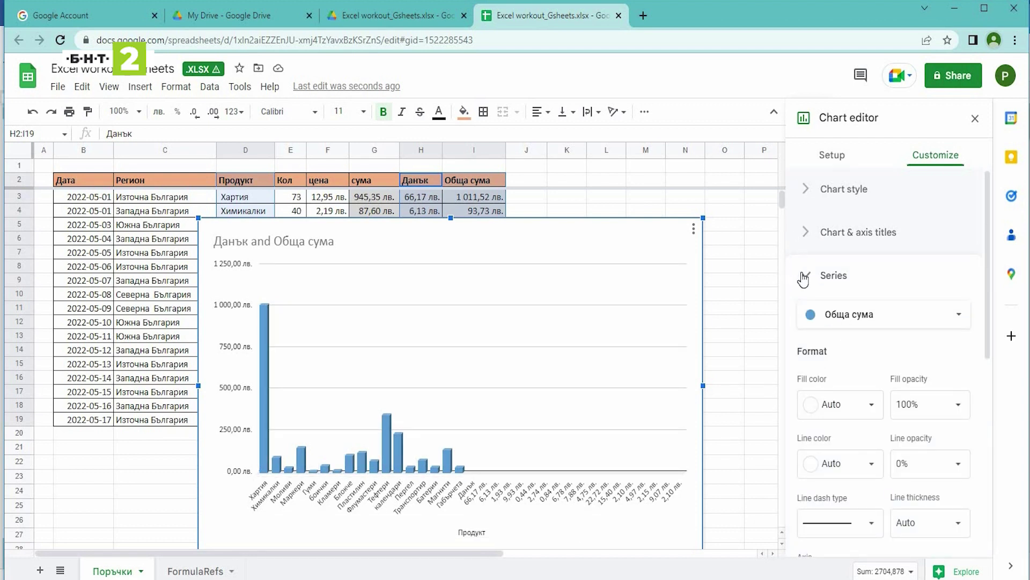
pyautogui.click(806, 277)
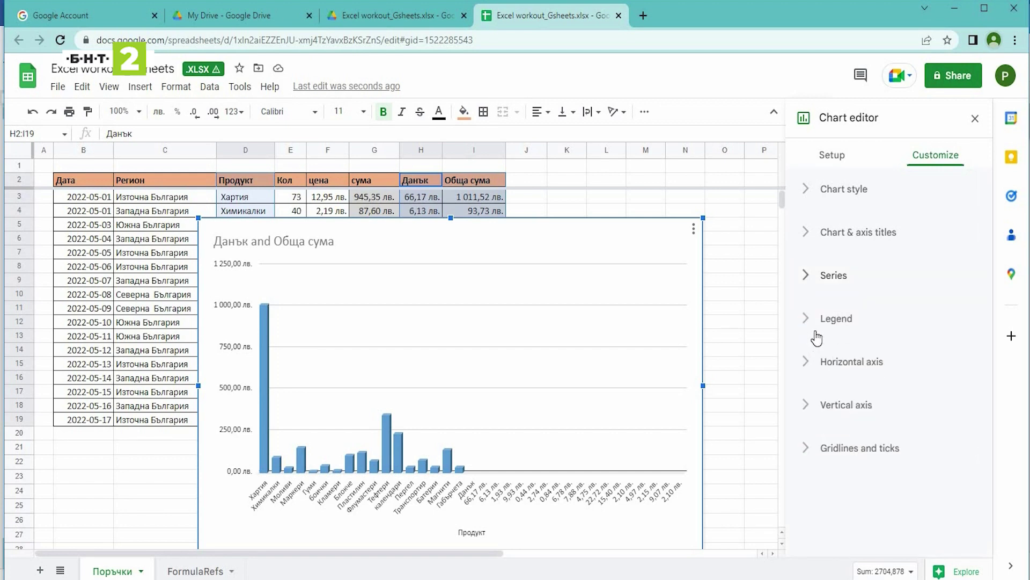
pyautogui.click(818, 334)
pyautogui.scroll(-2, 859, 396)
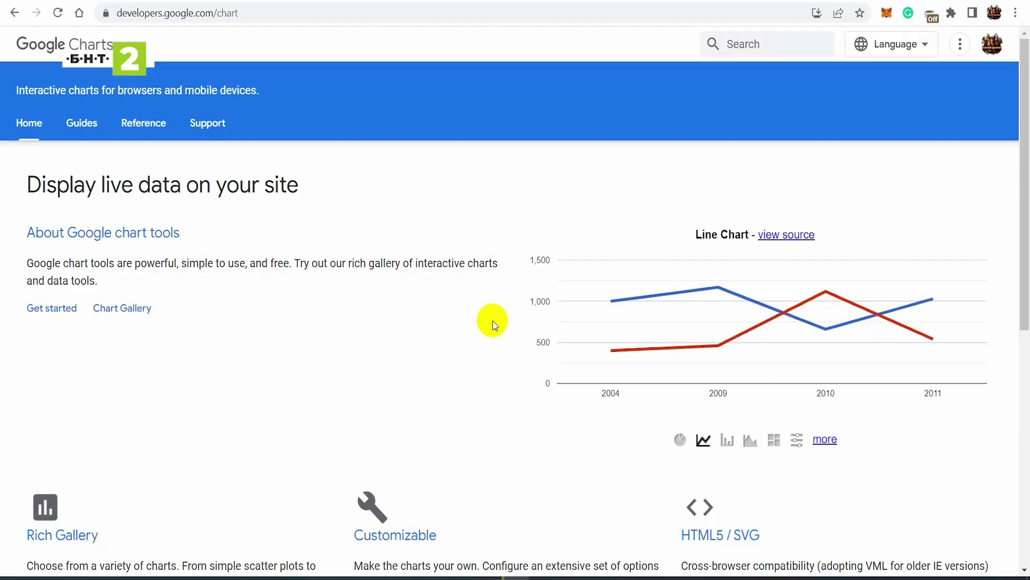
# Preview the Google Charts sample data as an area chart and then as a tree map.
pyautogui.scroll(-5, 425, 304)
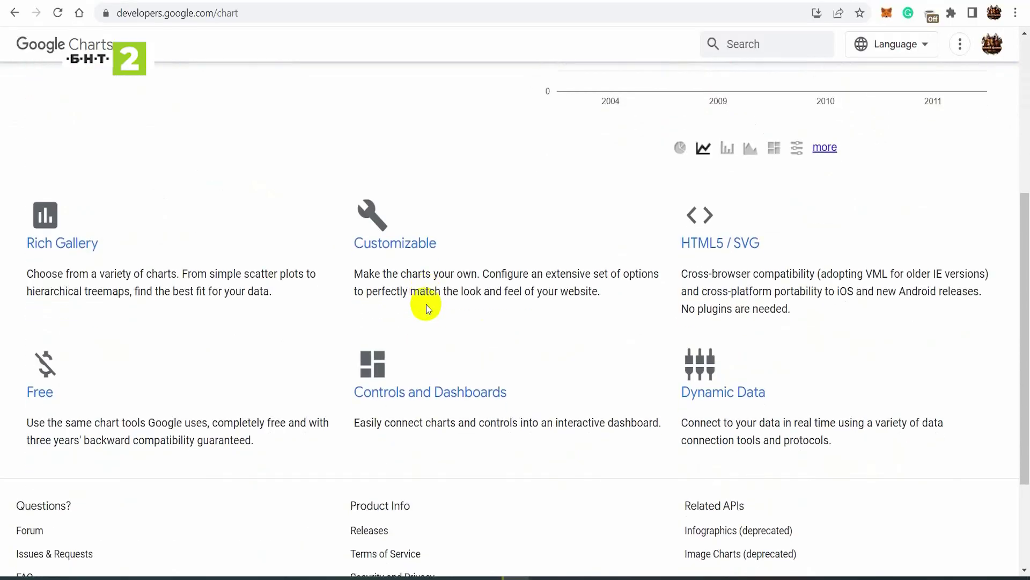
pyautogui.click(492, 450)
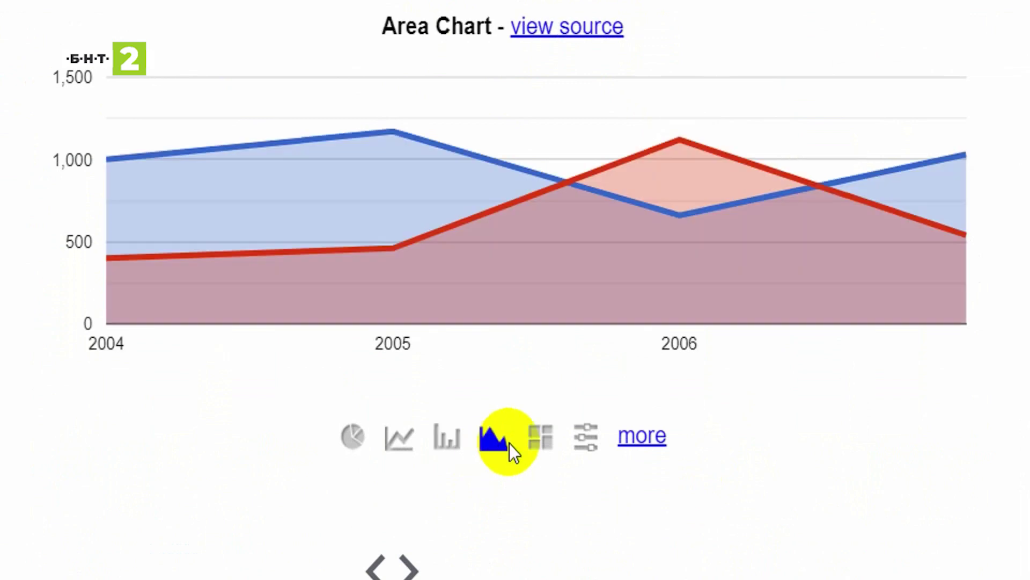
pyautogui.click(541, 439)
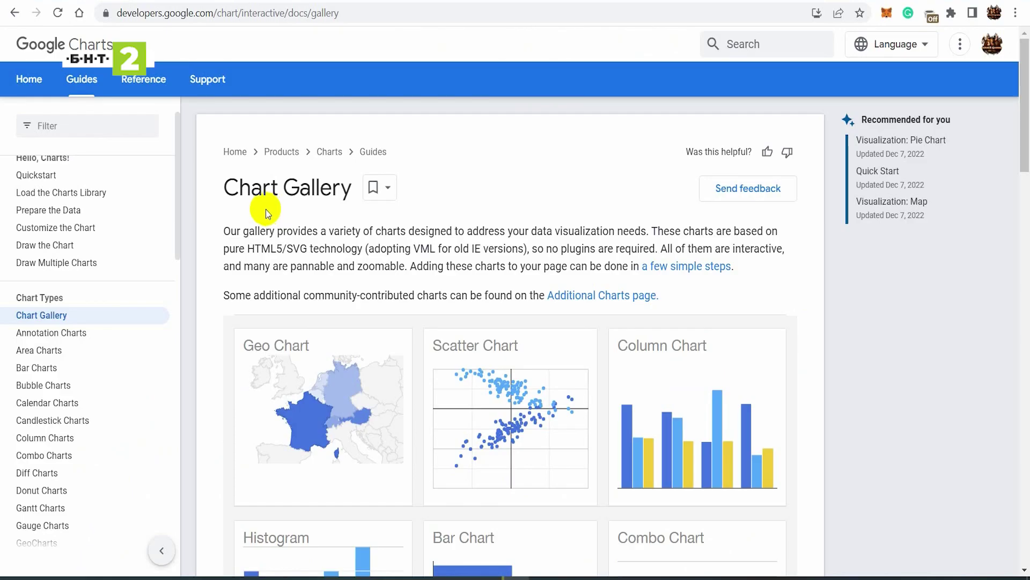
# Browse the Chart Gallery and open the Gauge chart documentation.
pyautogui.moveTo(204, 185); pyautogui.dragTo(357, 184)
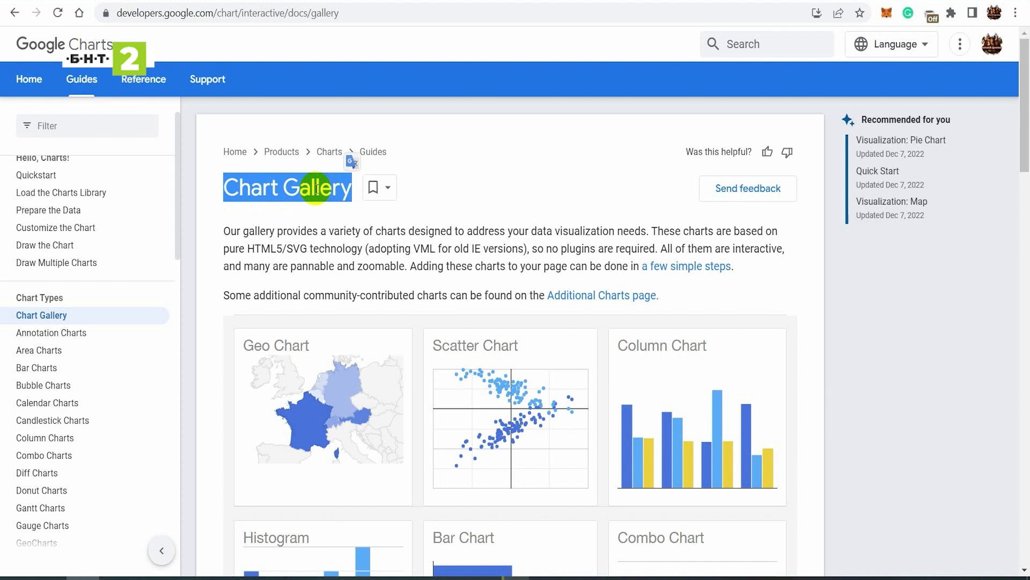
pyautogui.scroll(-3, 315, 189)
pyautogui.scroll(-1, 227, 187)
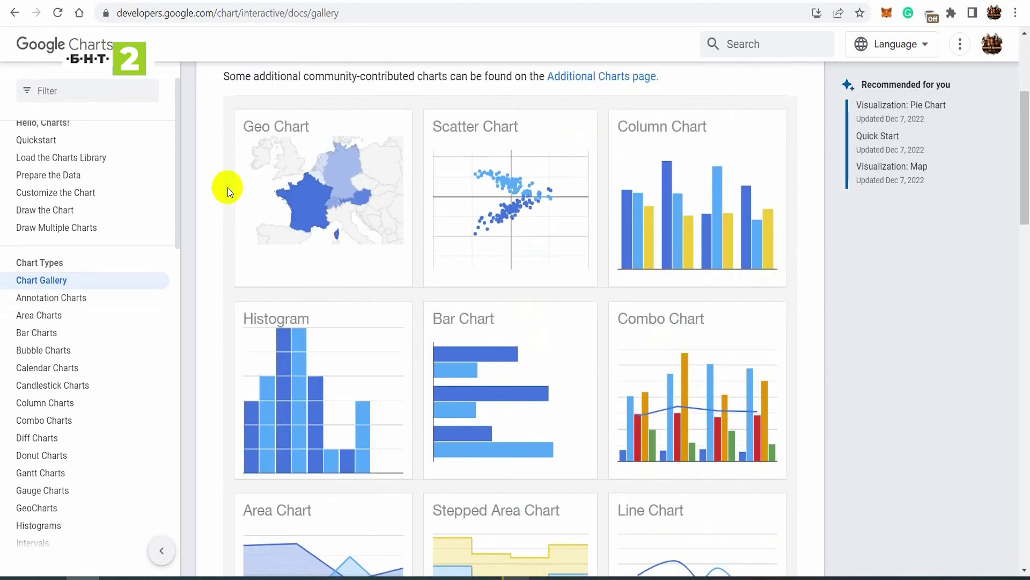
pyautogui.scroll(-1, 228, 187)
pyautogui.scroll(-1, 228, 188)
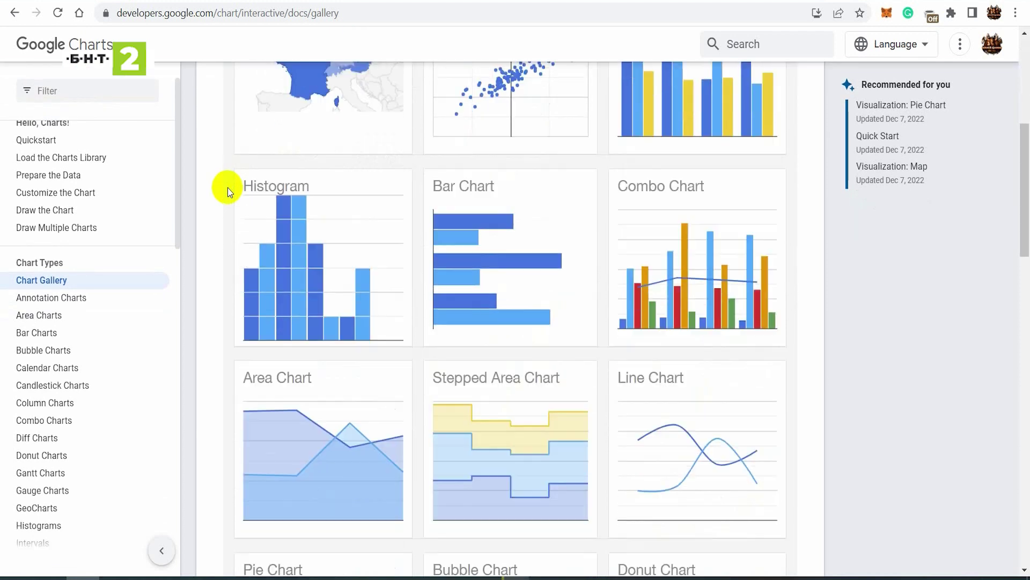
pyautogui.scroll(-1, 228, 188)
pyautogui.scroll(-1, 228, 188)
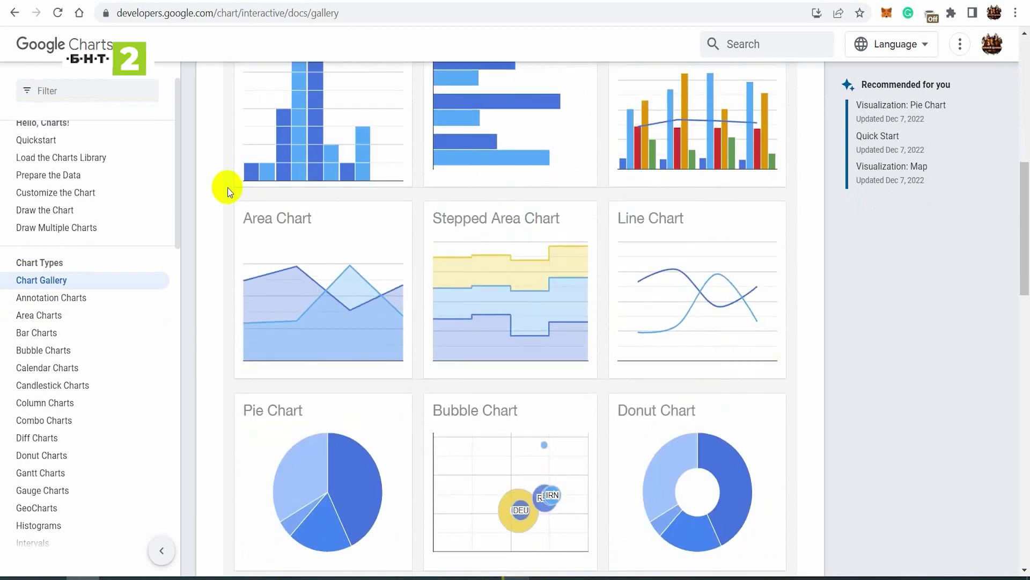
pyautogui.scroll(-1, 228, 187)
pyautogui.scroll(-1, 228, 188)
pyautogui.scroll(-1, 227, 187)
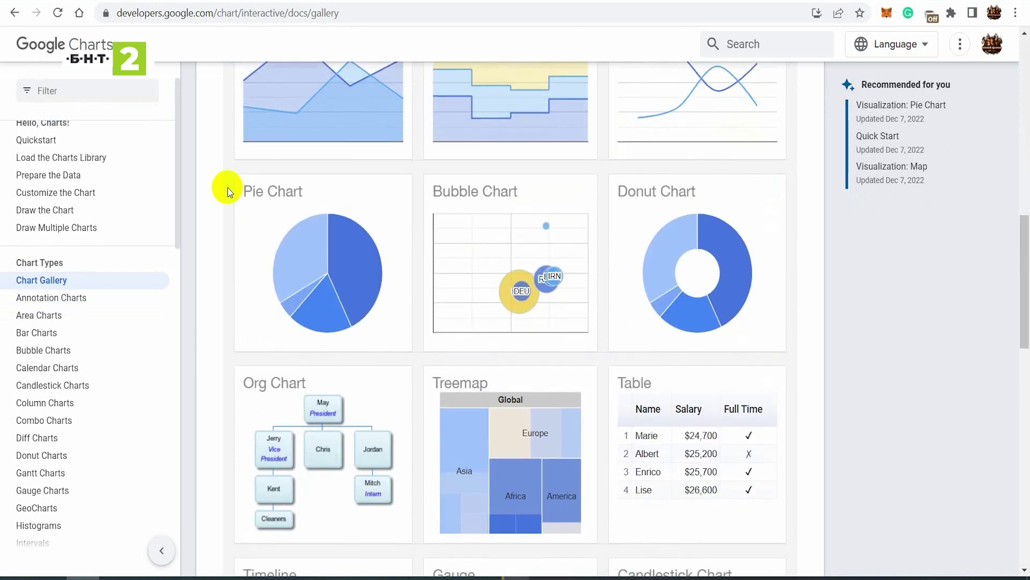
pyautogui.scroll(-1, 228, 188)
pyautogui.scroll(-1, 227, 188)
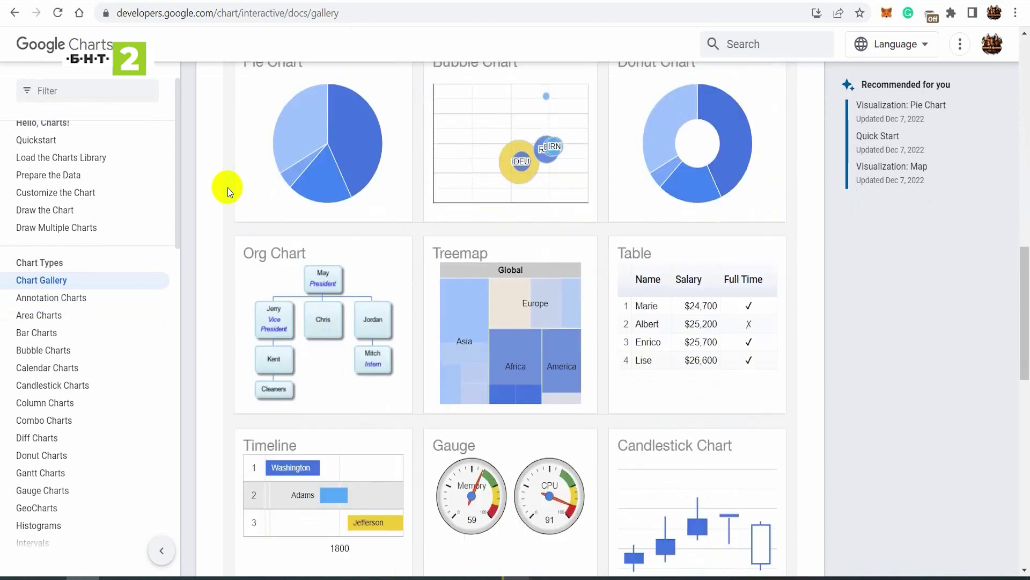
pyautogui.scroll(-2, 227, 188)
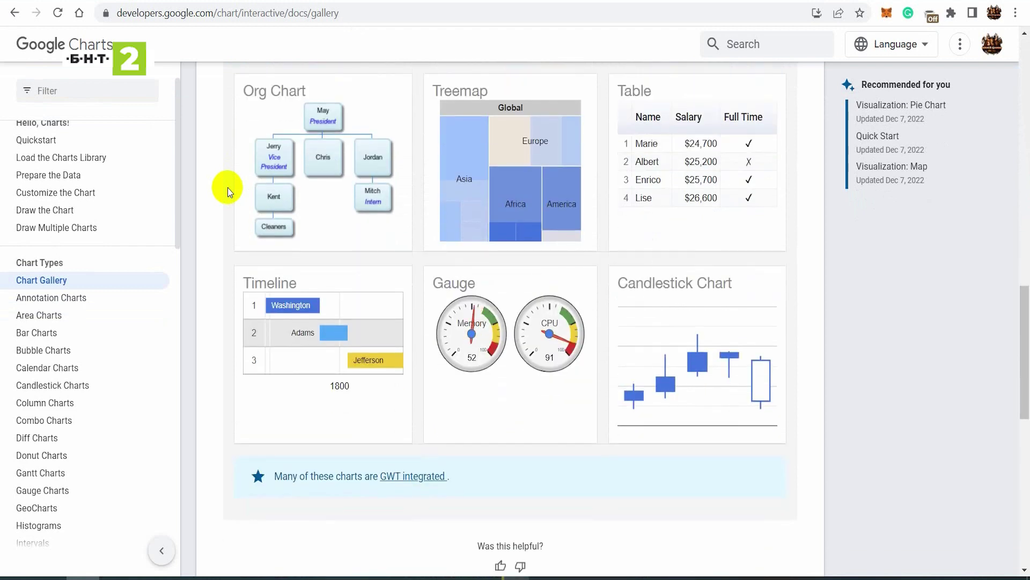
pyautogui.scroll(-1, 227, 188)
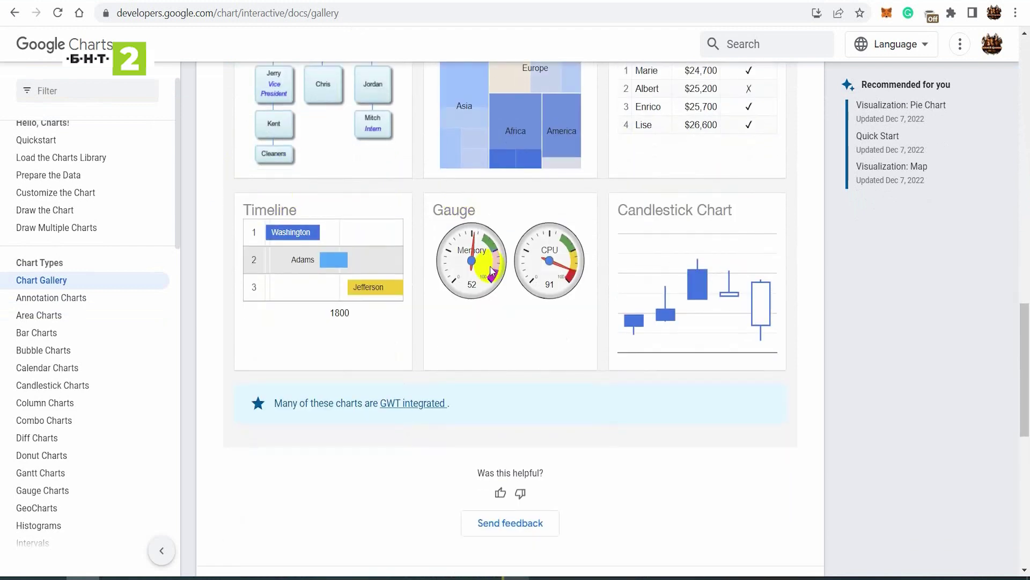
pyautogui.click(450, 211)
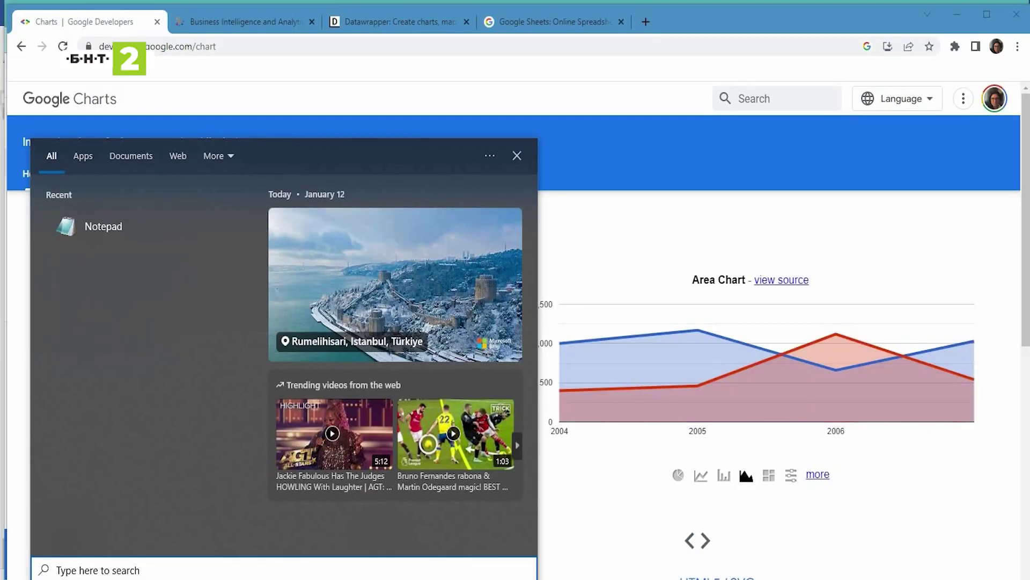
# Launch a blank Notepad document, minimize it, and preview the pie chart sample on Google Charts.
pyautogui.write('notepad')
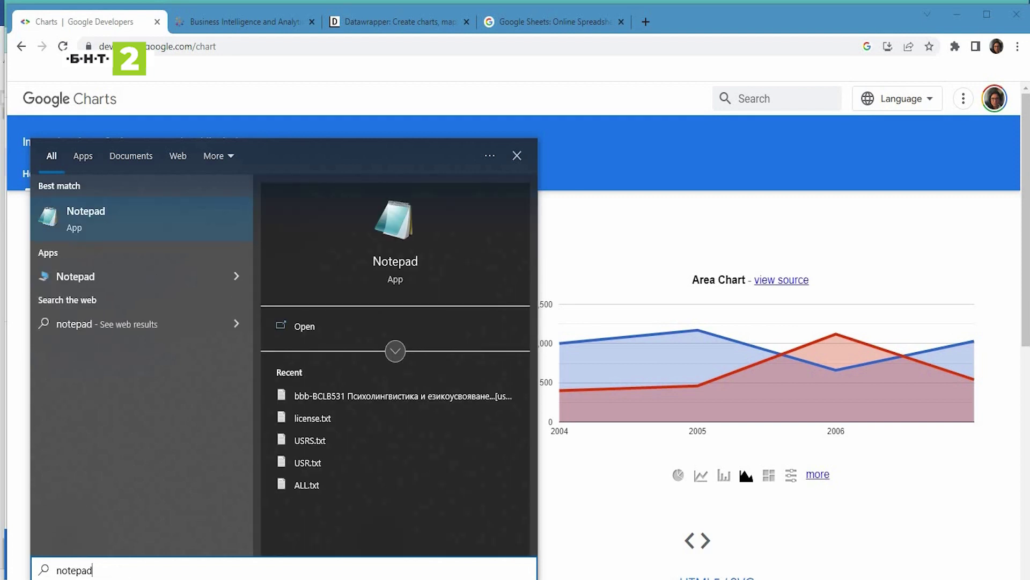
pyautogui.press('Return')
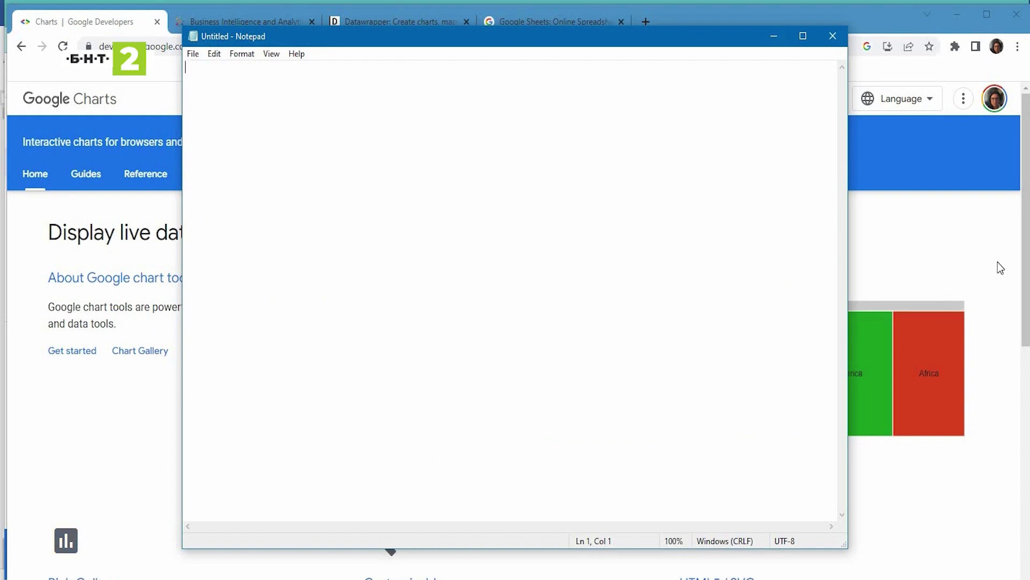
pyautogui.click(773, 36)
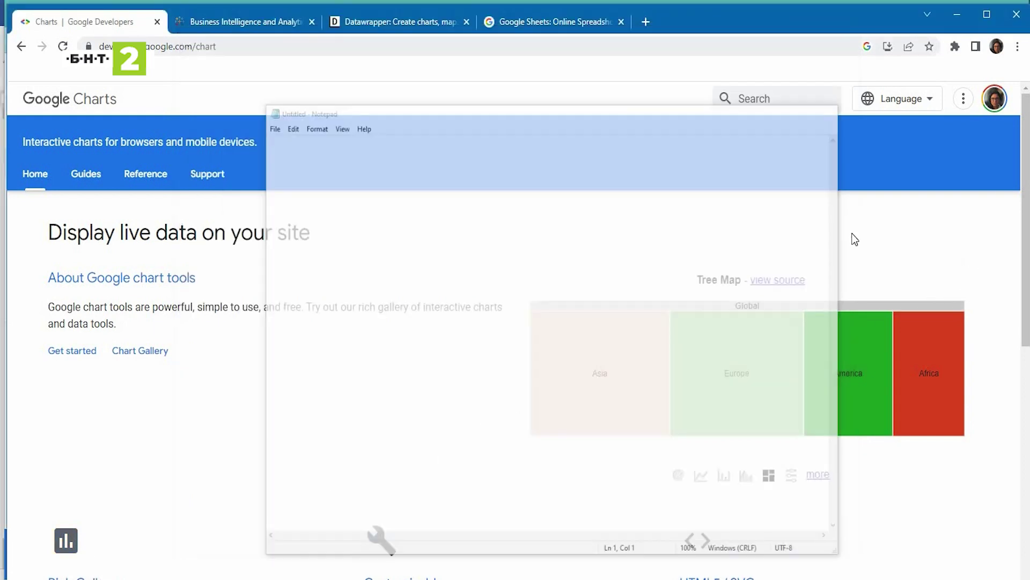
pyautogui.click(675, 477)
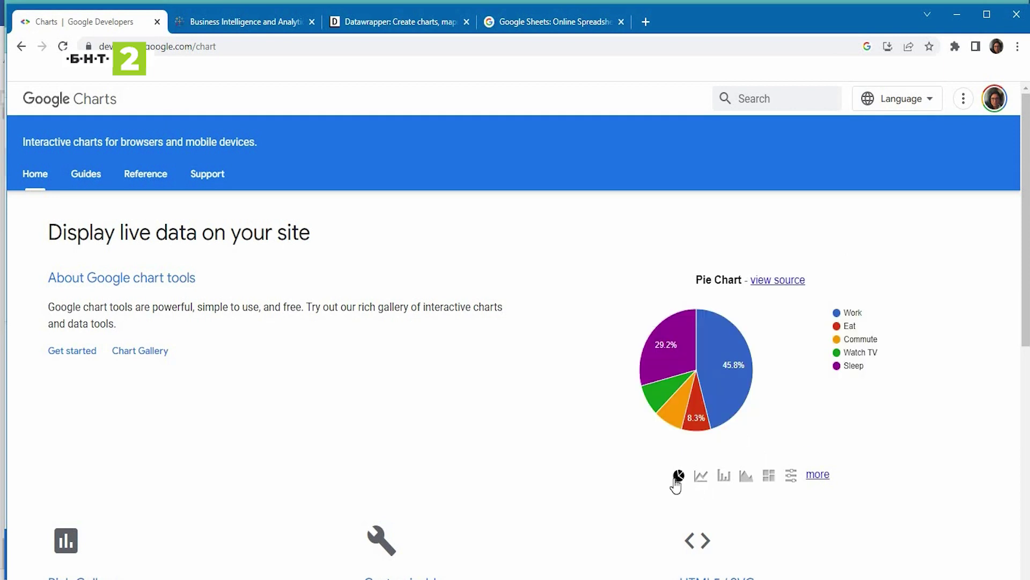
# Open the pie chart example's source code page and dismiss the cookie notice.
pyautogui.click(798, 284)
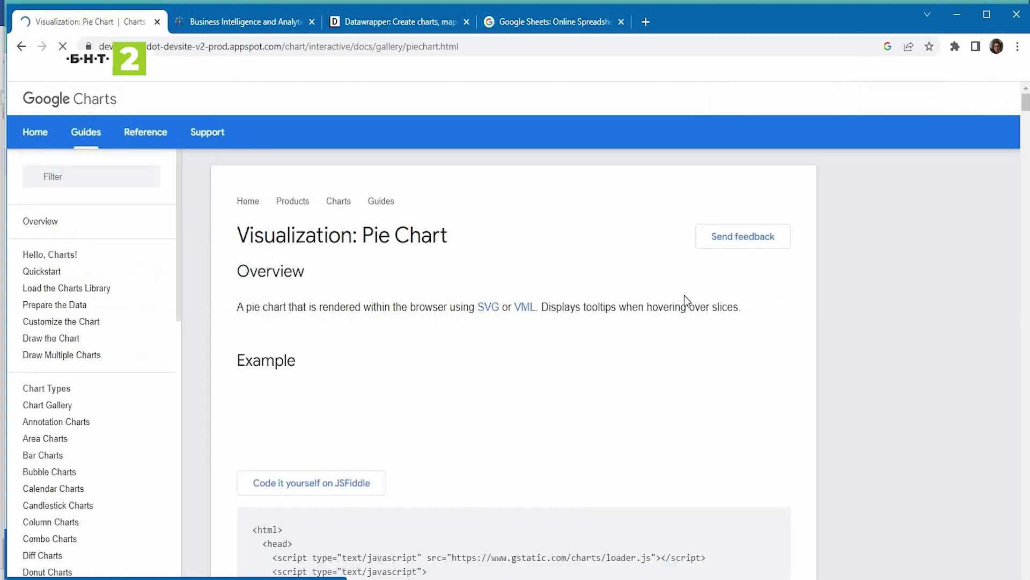
pyautogui.scroll(-2, 161, 420)
pyautogui.scroll(-2, 152, 429)
pyautogui.scroll(-4, 66, 449)
pyautogui.scroll(-3, 65, 449)
pyautogui.scroll(3, 66, 447)
pyautogui.scroll(4, 66, 453)
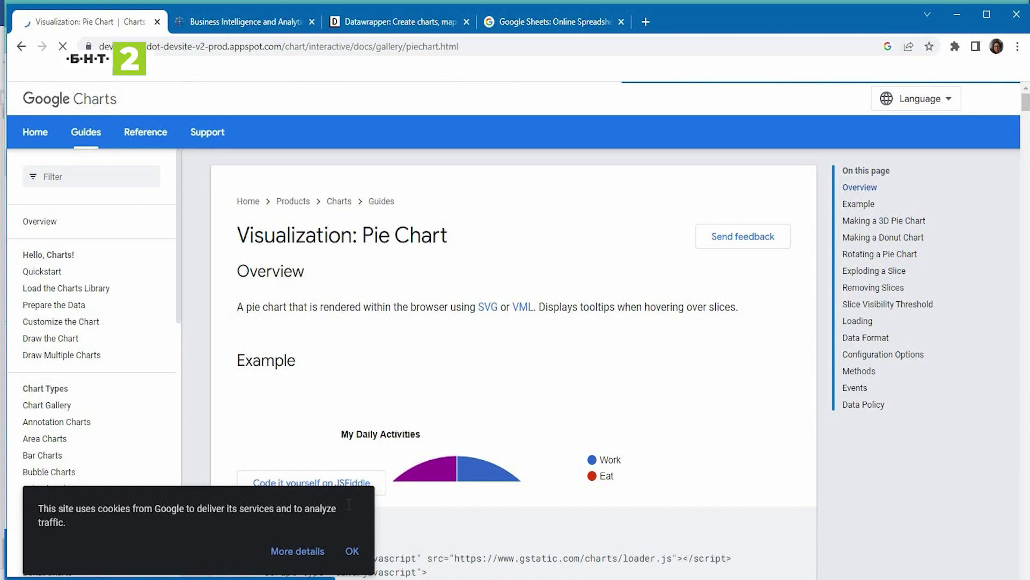
pyautogui.click(351, 552)
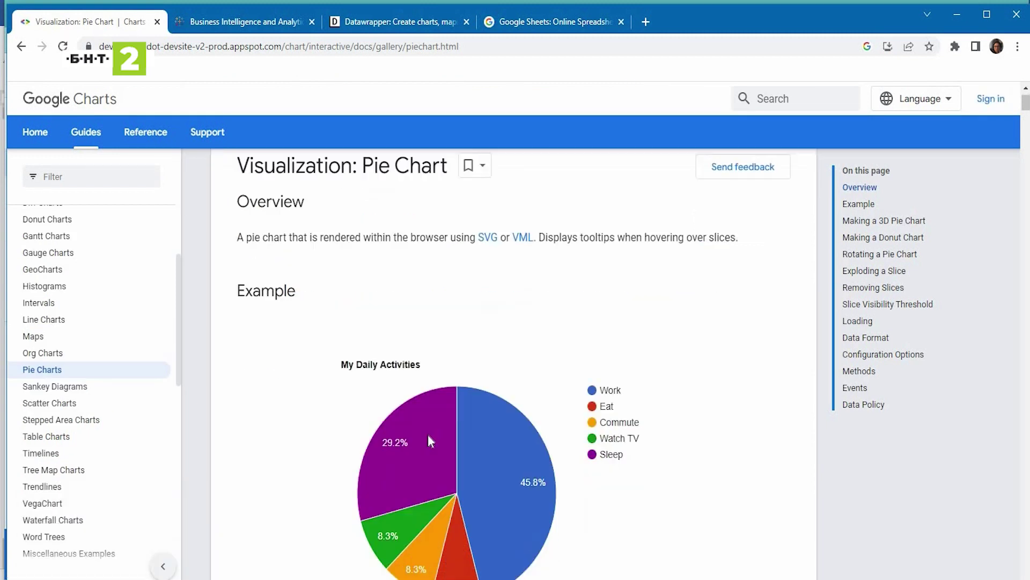
# Copy the full pie chart code sample and paste it into the blank Notepad document.
pyautogui.scroll(-3, 424, 435)
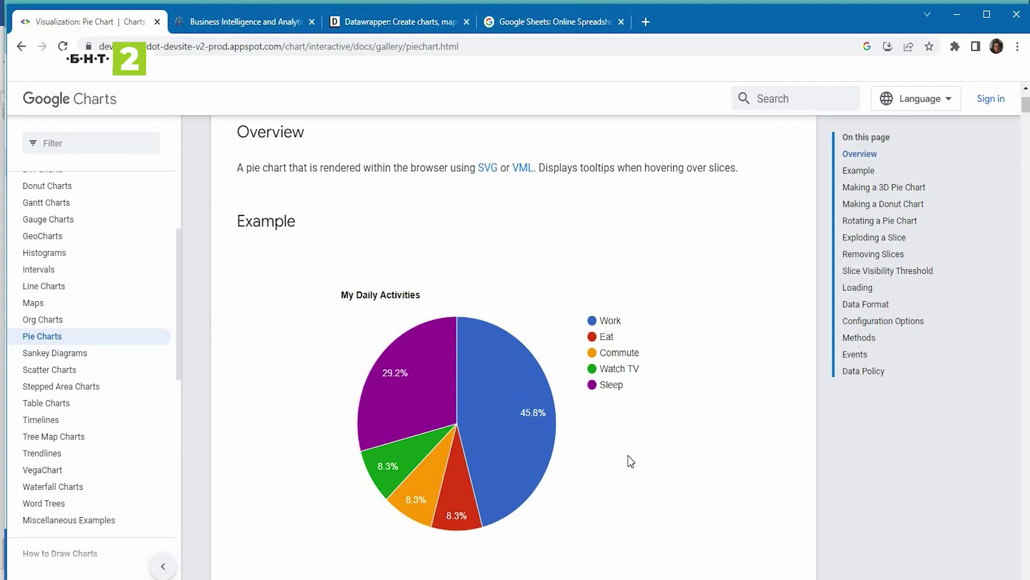
pyautogui.scroll(-8, 698, 457)
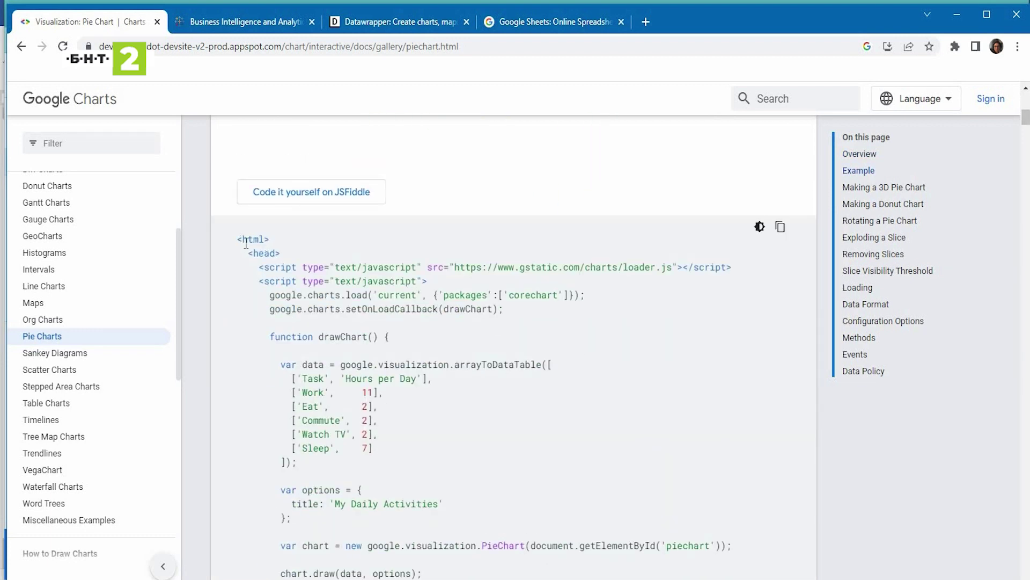
pyautogui.moveTo(238, 239); pyautogui.dragTo(346, 421)
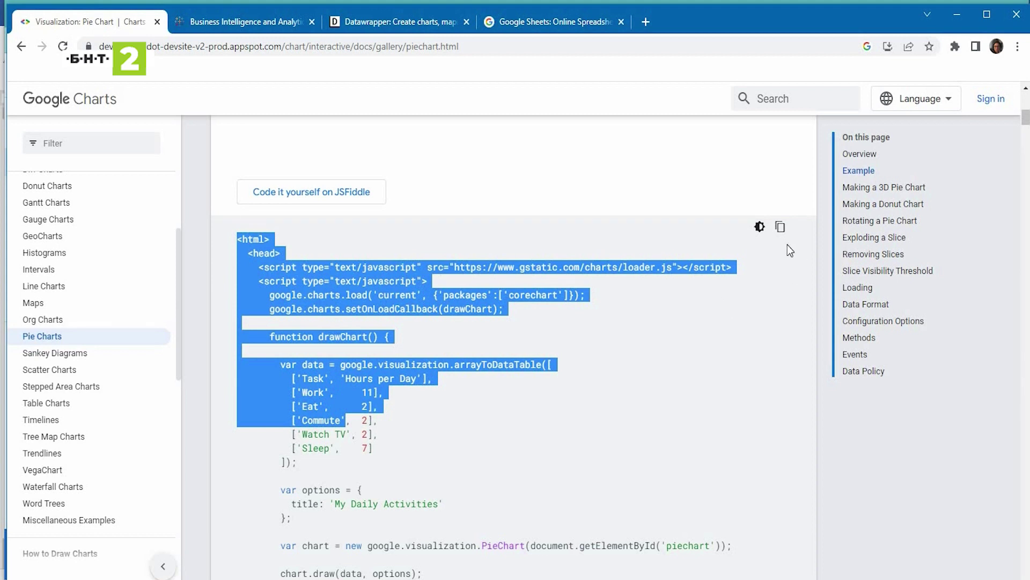
pyautogui.click(781, 228)
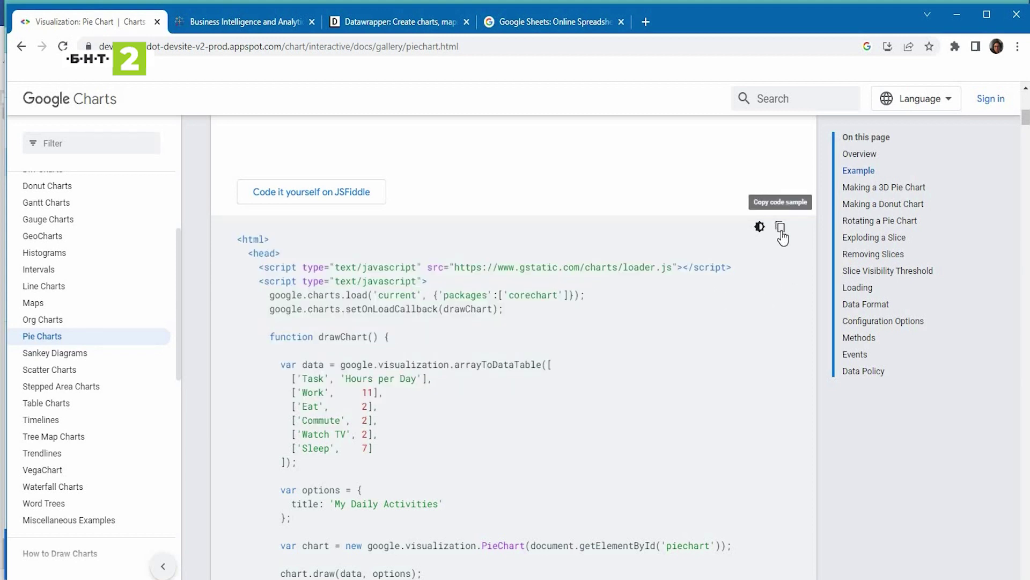
pyautogui.click(781, 228)
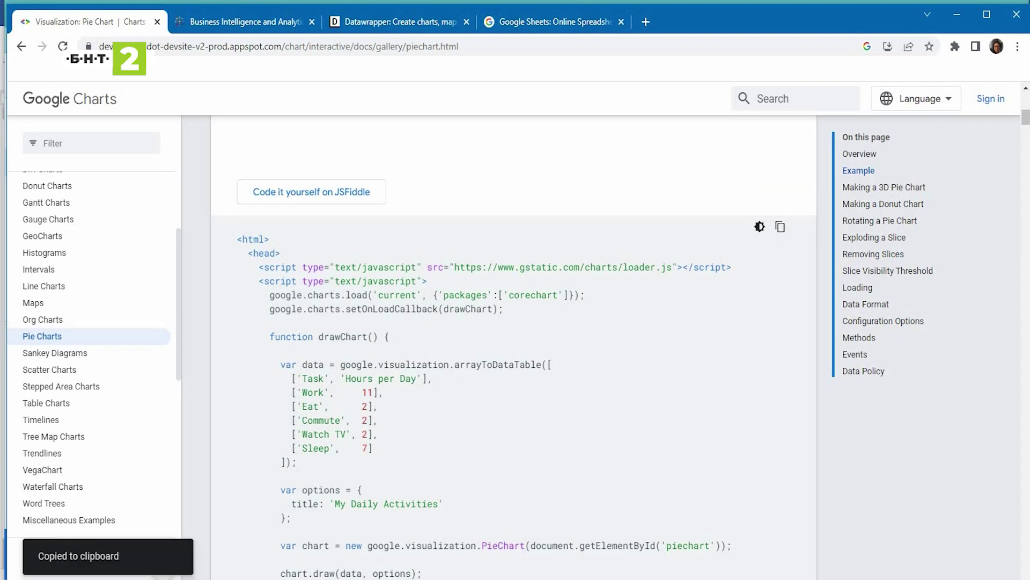
pyautogui.hotkey('ctrl', 'v')
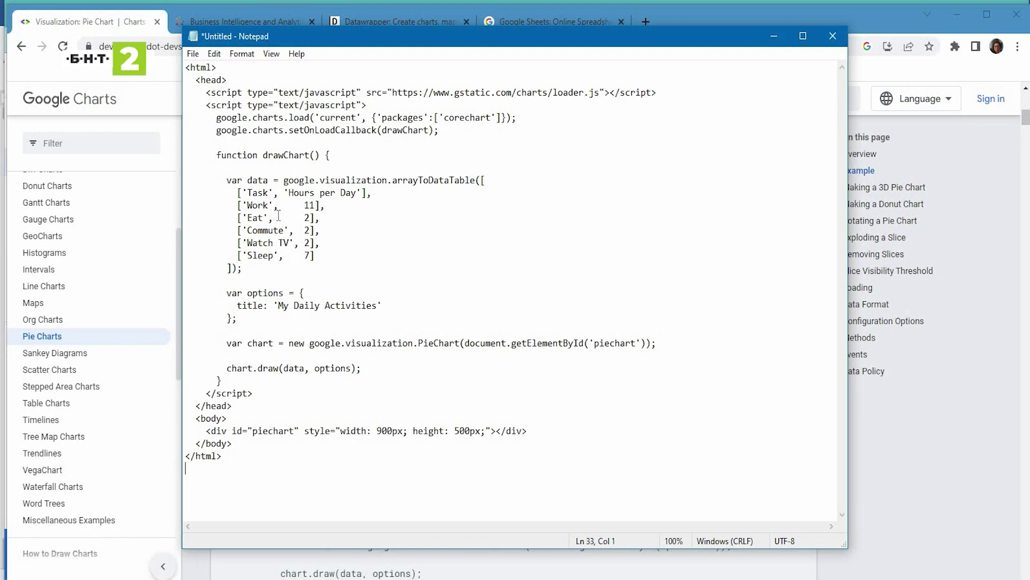
# Rename the header columns to Задача and Часове на ден.
pyautogui.moveTo(268, 194); pyautogui.dragTo(254, 195)
pyautogui.write('Задача')
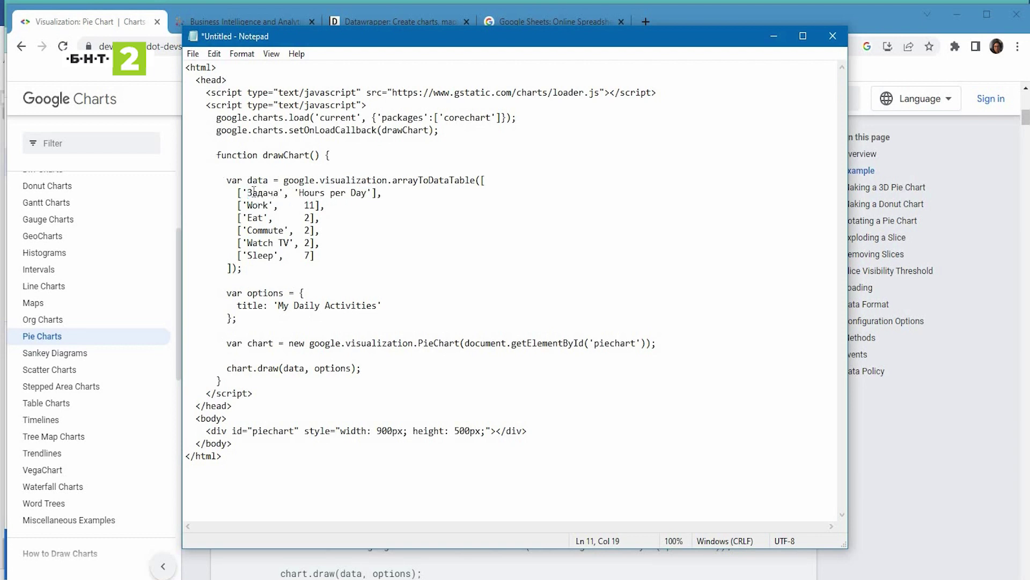
pyautogui.moveTo(300, 193); pyautogui.dragTo(368, 192)
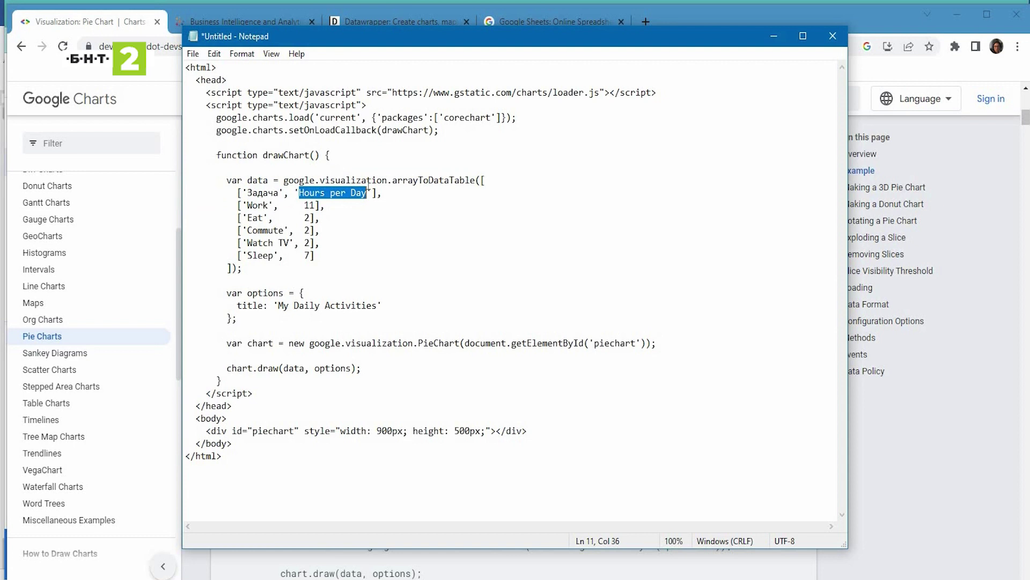
pyautogui.write('Часове на детн')
pyautogui.press('BackSpace')
pyautogui.press('BackSpace')
pyautogui.write('н')
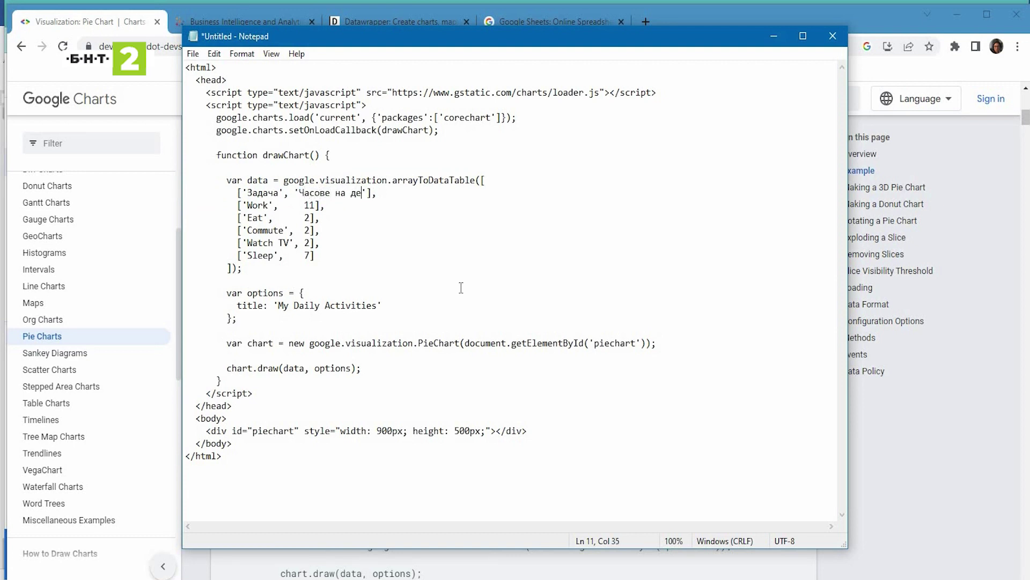
# Translate the task names to Работа, Хранене, Комуникация, Гледане на and Сън.
pyautogui.moveTo(247, 206); pyautogui.dragTo(269, 205)
pyautogui.write('Работа')
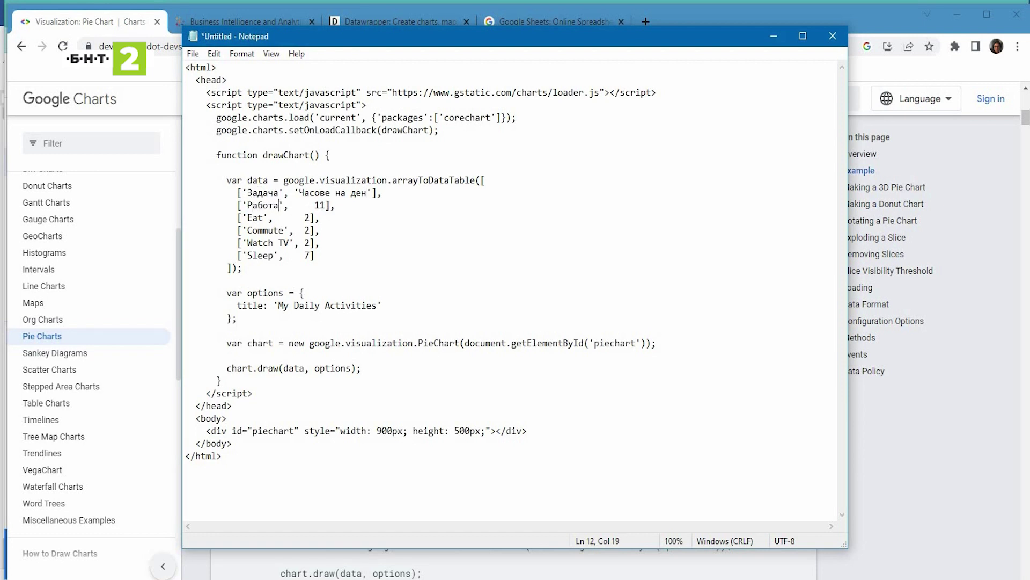
pyautogui.press('BackSpace')
pyautogui.press('BackSpace')
pyautogui.press('BackSpace')
pyautogui.write('Хранене')
pyautogui.moveTo(248, 235); pyautogui.dragTo(286, 231)
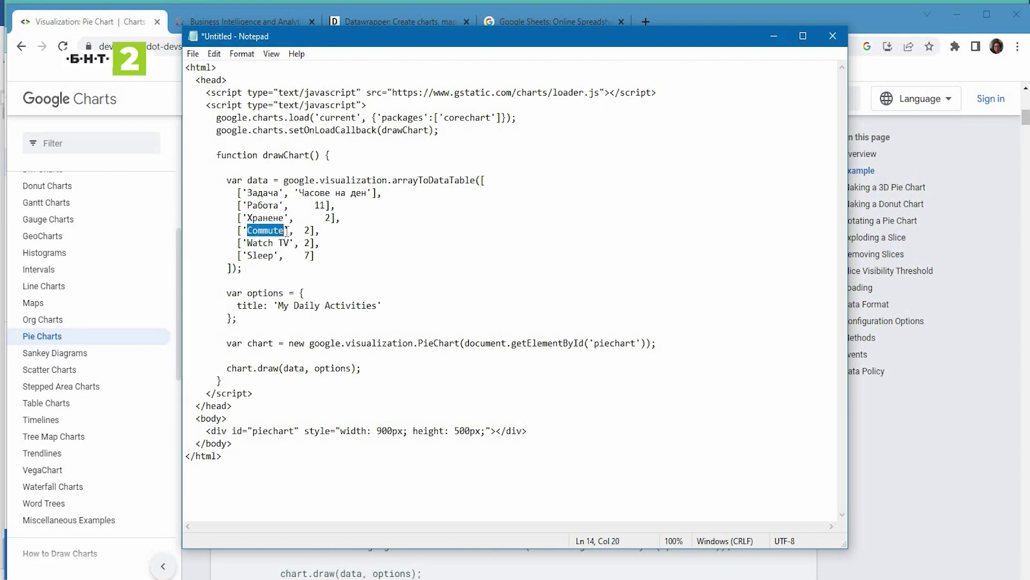
pyautogui.write('Комуникацзия')
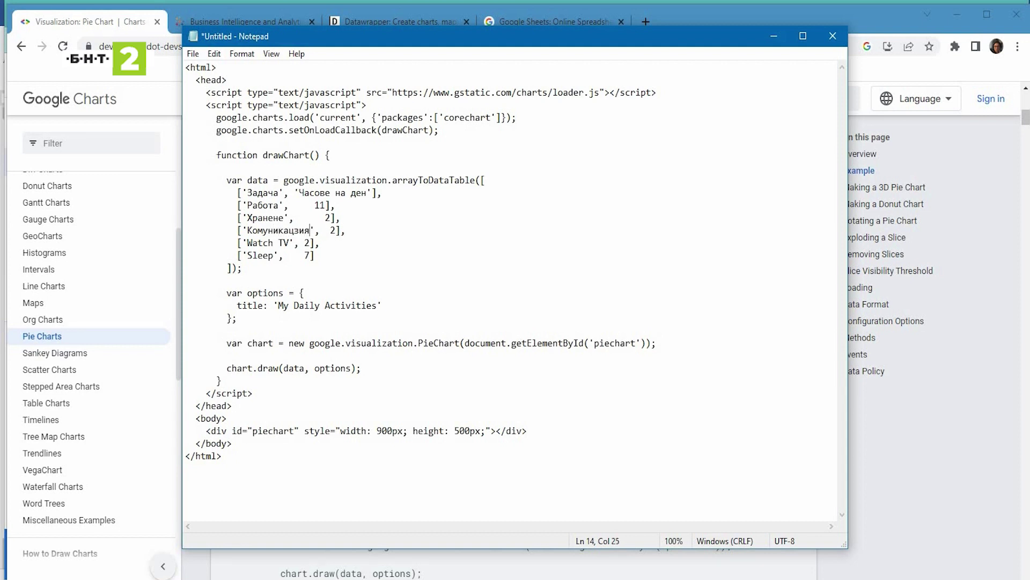
pyautogui.press('BackSpace')
pyautogui.press('BackSpace')
pyautogui.press('BackSpace')
pyautogui.write('и')
pyautogui.write('я')
pyautogui.keyDown('shift'); pyautogui.click(251, 244); pyautogui.keyUp('shift')
pyautogui.write('Гледане на')
pyautogui.doubleClick(260, 255)
pyautogui.write('Сън')
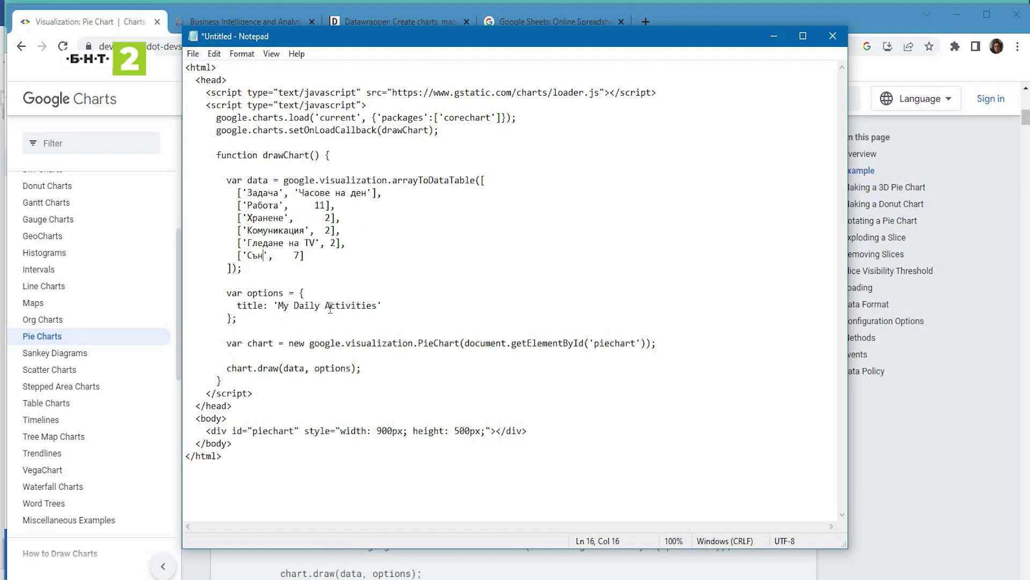
# Replace the chart title My Daily Activities with 'Моят рутинен ден'.
pyautogui.moveTo(278, 305); pyautogui.dragTo(380, 301)
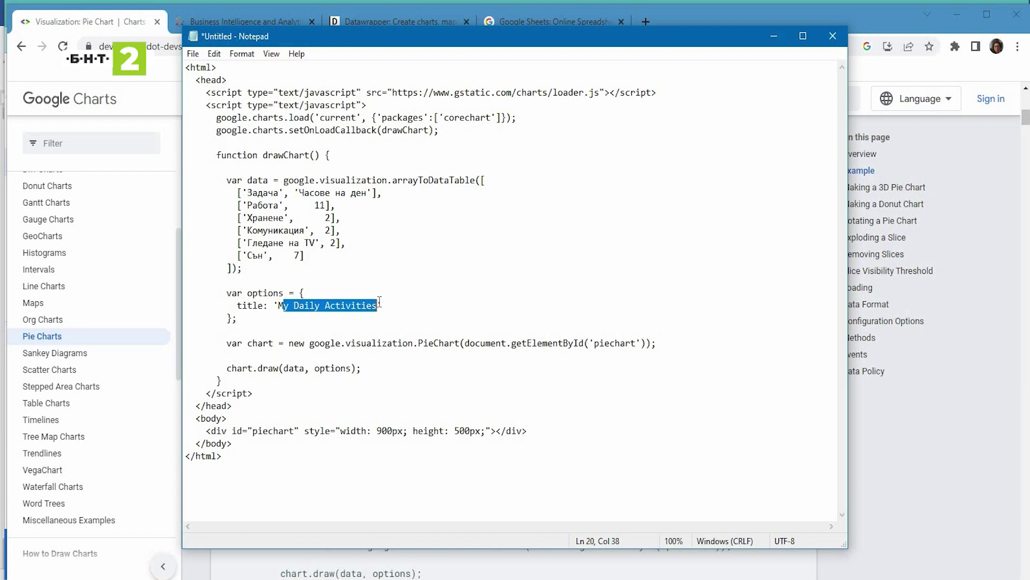
pyautogui.press('BackSpace')
pyautogui.press('BackSpace')
pyautogui.write('Моят рутинен ден')
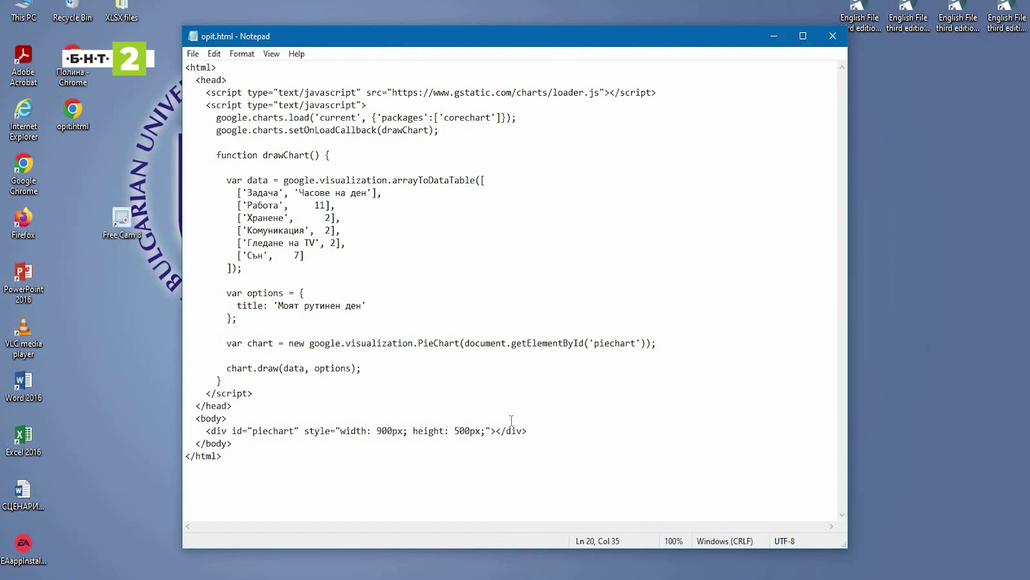
# Minimize Notepad to reveal the saved opit.html file on the desktop.
pyautogui.click(773, 36)
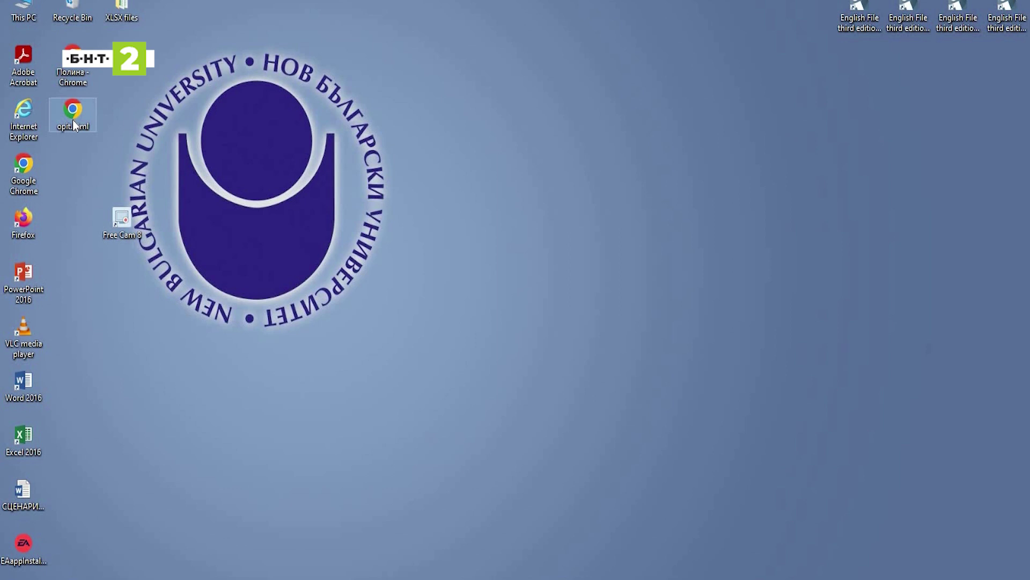
# Open opit.html from the desktop in Chrome to view the rendered pie chart.
pyautogui.doubleClick(72, 113)
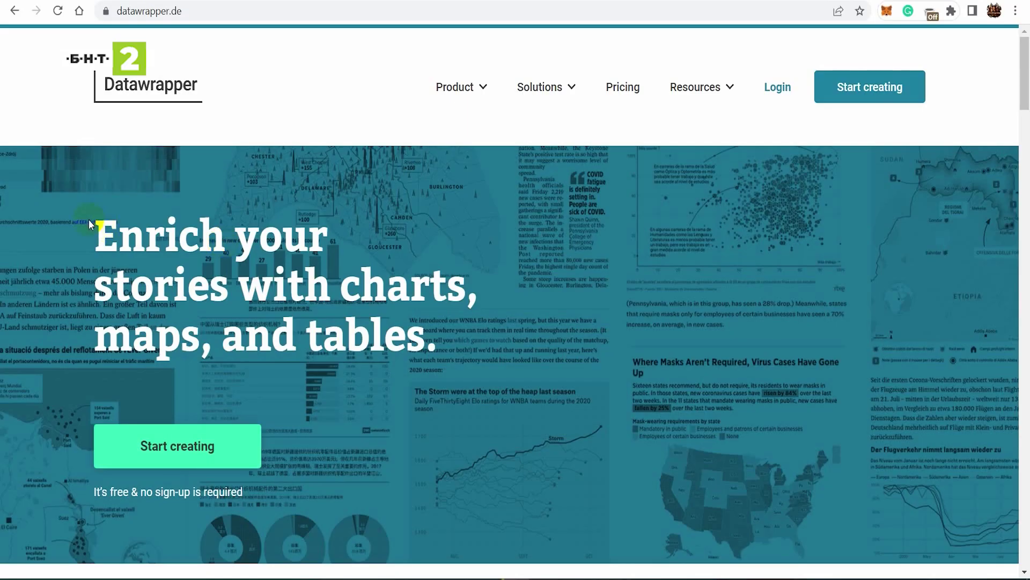
# Scroll through the Datawrapper homepage overview, then go to the Login page.
pyautogui.scroll(-3, 88, 220)
pyautogui.scroll(-5, 88, 220)
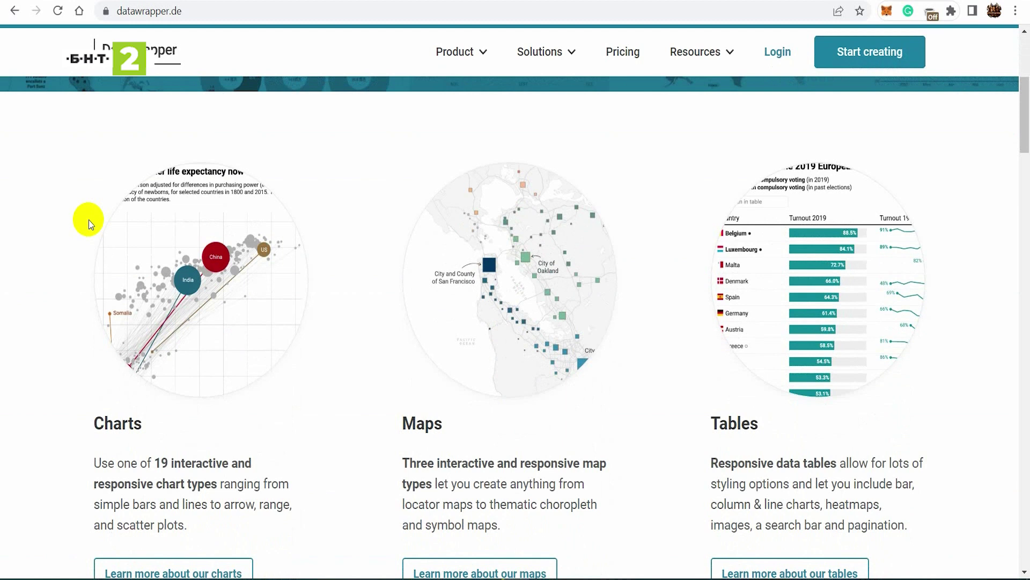
pyautogui.scroll(-2, 89, 220)
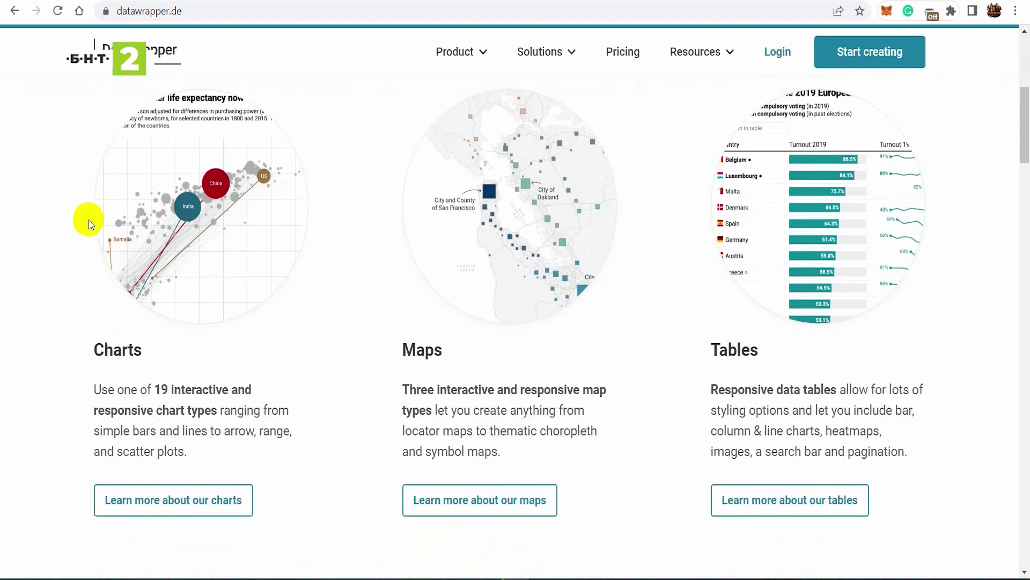
pyautogui.scroll(-20, 343, 246)
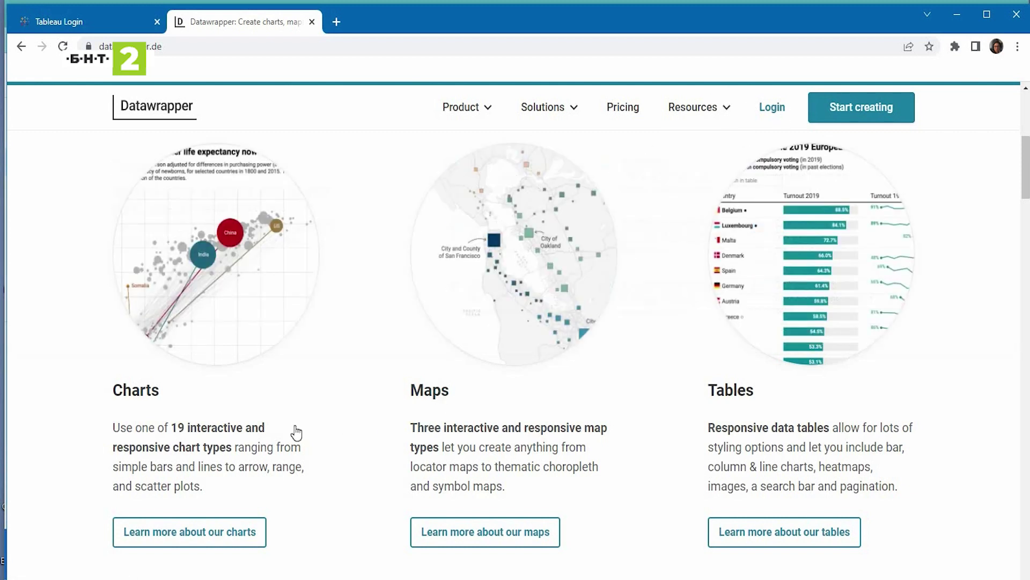
pyautogui.scroll(3, 294, 428)
pyautogui.scroll(5, 348, 414)
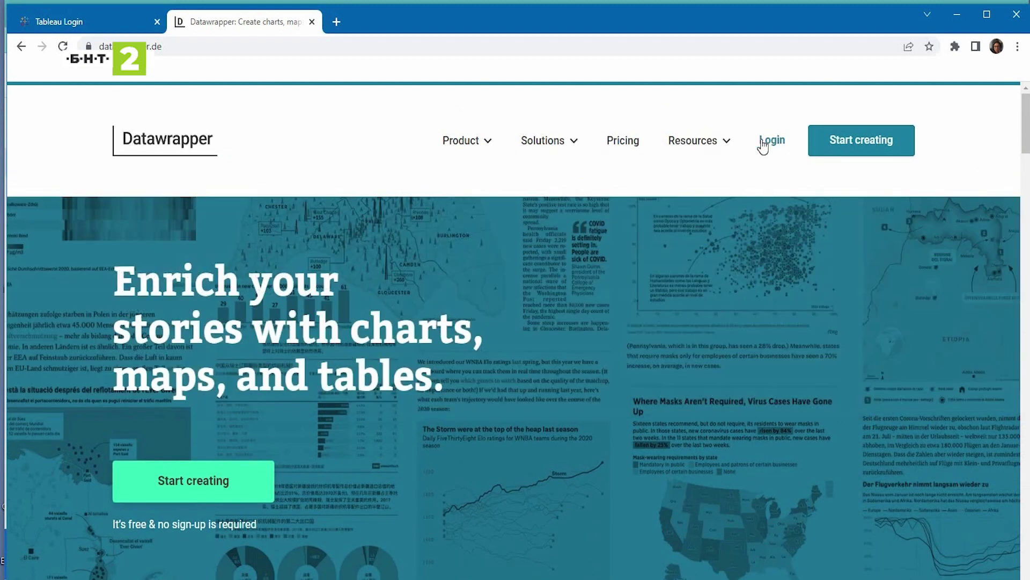
pyautogui.moveTo(699, 107)
pyautogui.click(758, 142)
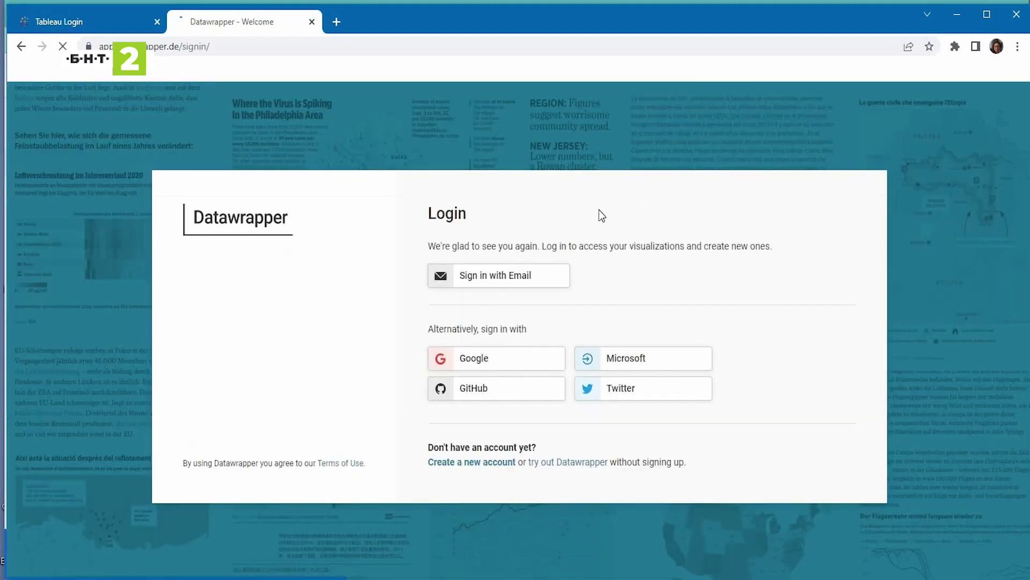
# Start an email sign-up for a new Datawrapper account and paste in the email address.
pyautogui.click(472, 464)
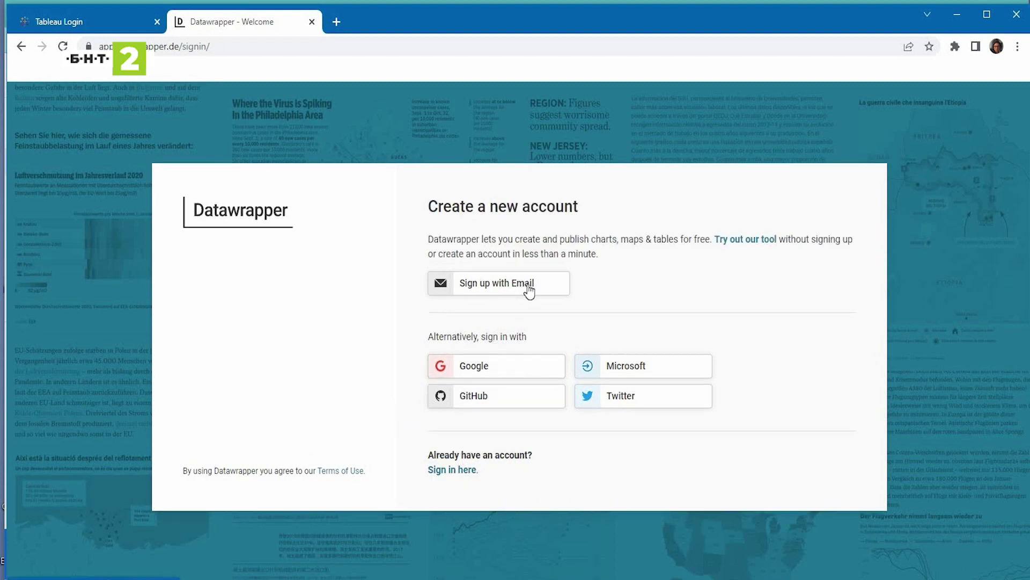
pyautogui.click(510, 283)
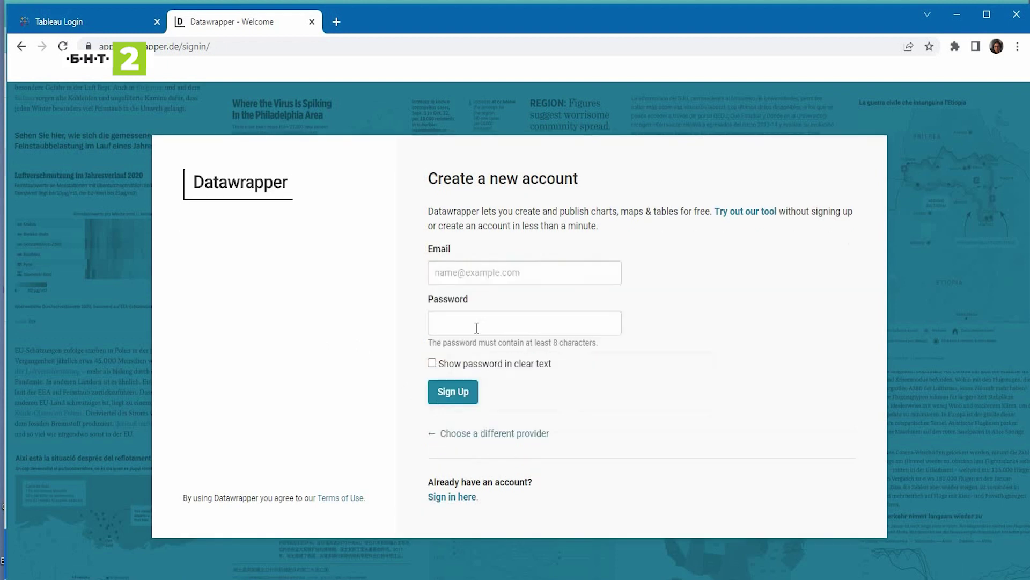
pyautogui.click(486, 270)
pyautogui.hotkey('ctrl', 'v')
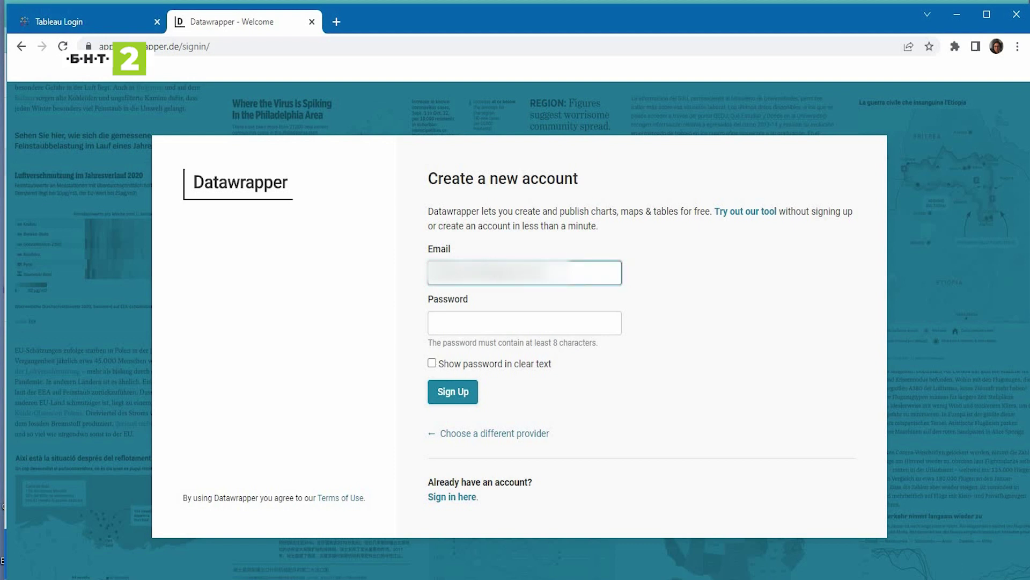
pyautogui.click(477, 322)
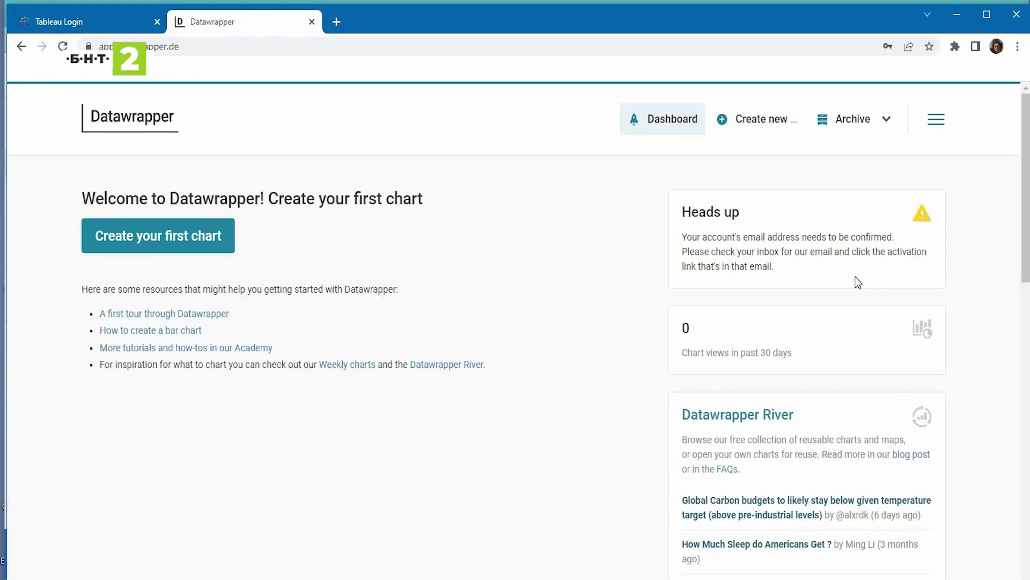
# Create a first chart by uploading Excel workout_Datawraper.xlsx from the XLSX files folder.
pyautogui.click(207, 239)
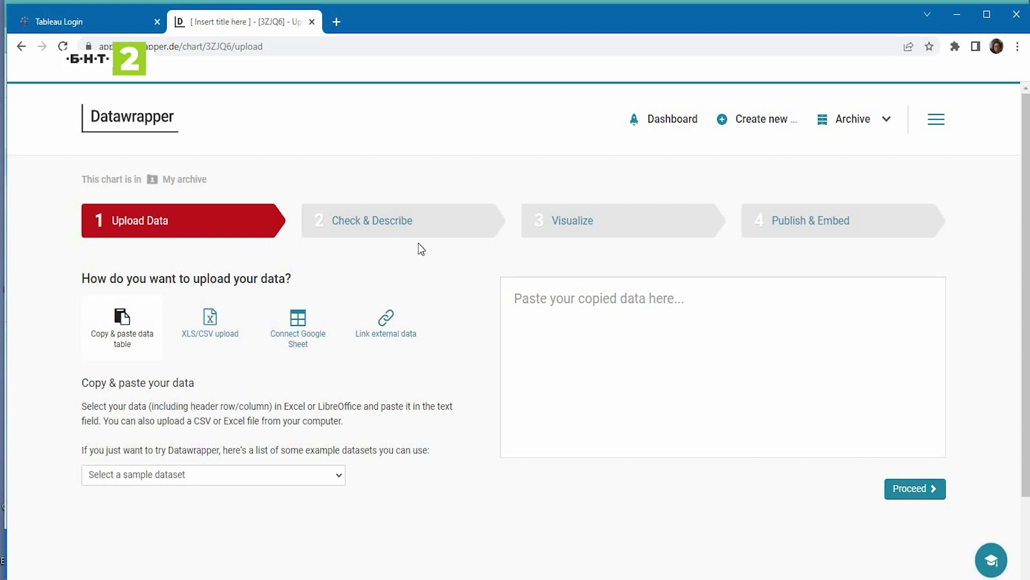
pyautogui.click(219, 328)
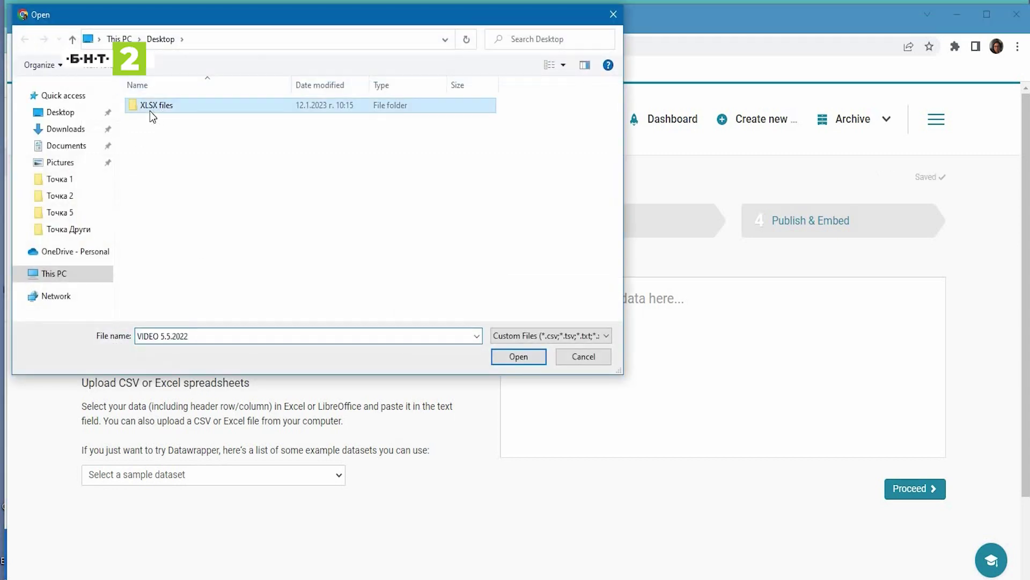
pyautogui.doubleClick(149, 106)
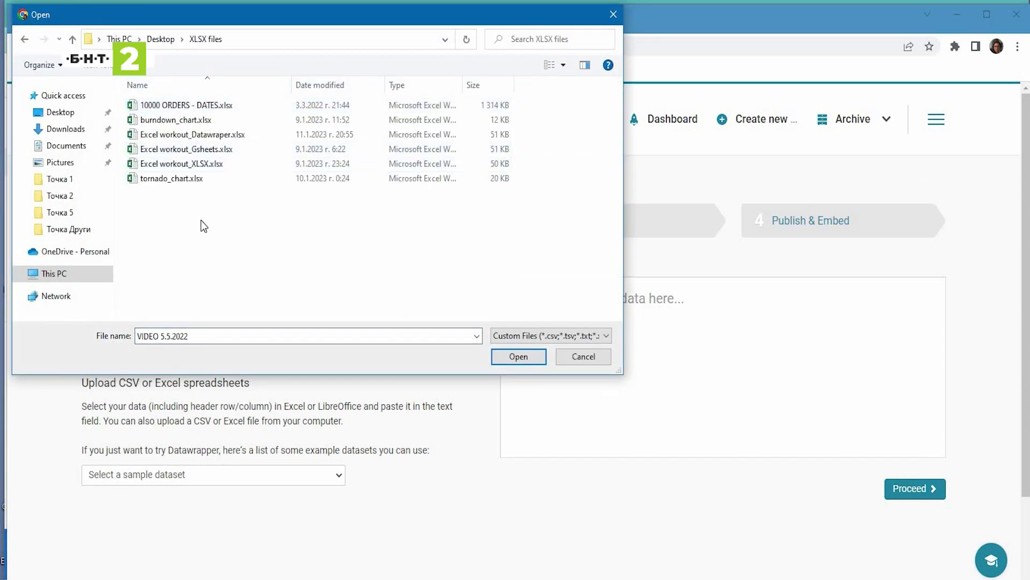
pyautogui.click(191, 134)
pyautogui.click(522, 365)
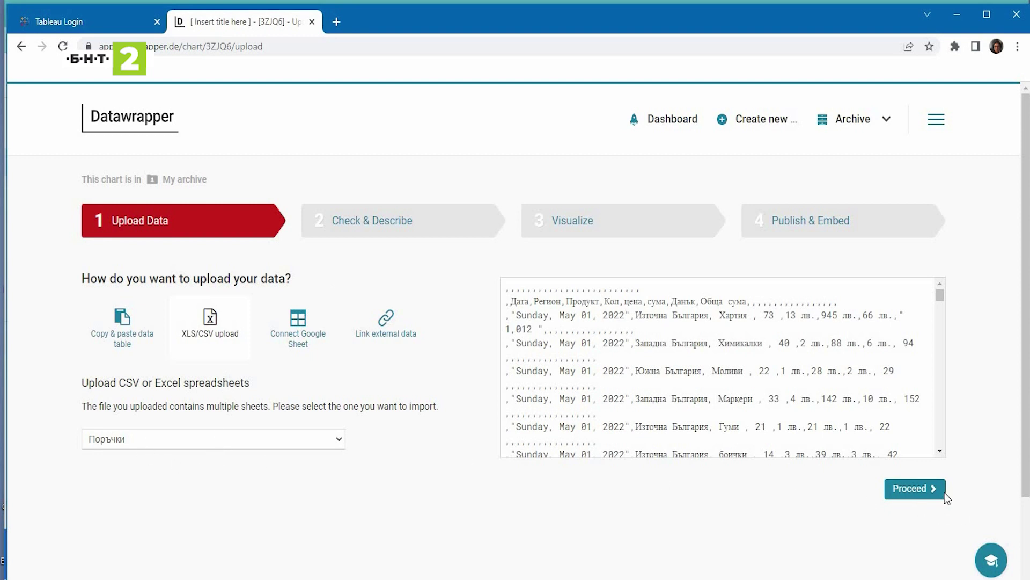
# Proceed to Check & Describe, review the parsed orders table and output locale list, then continue to Visualize.
pyautogui.click(915, 496)
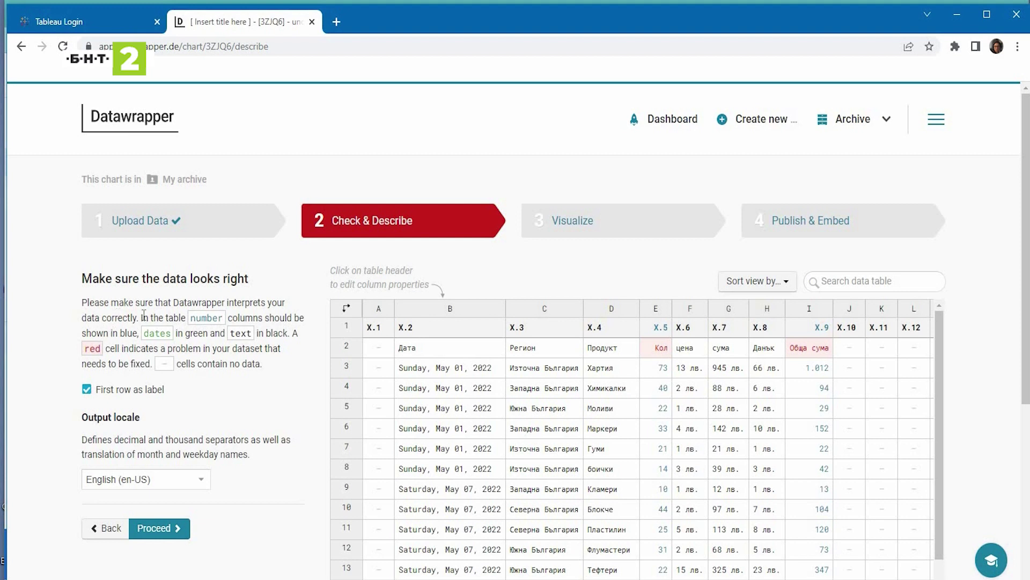
pyautogui.scroll(-3, 143, 315)
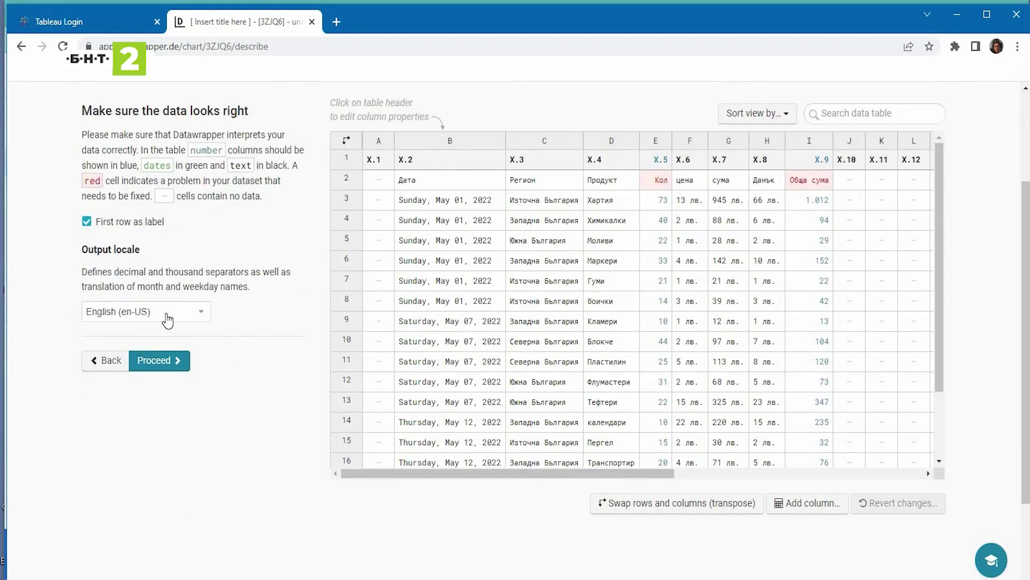
pyautogui.click(167, 317)
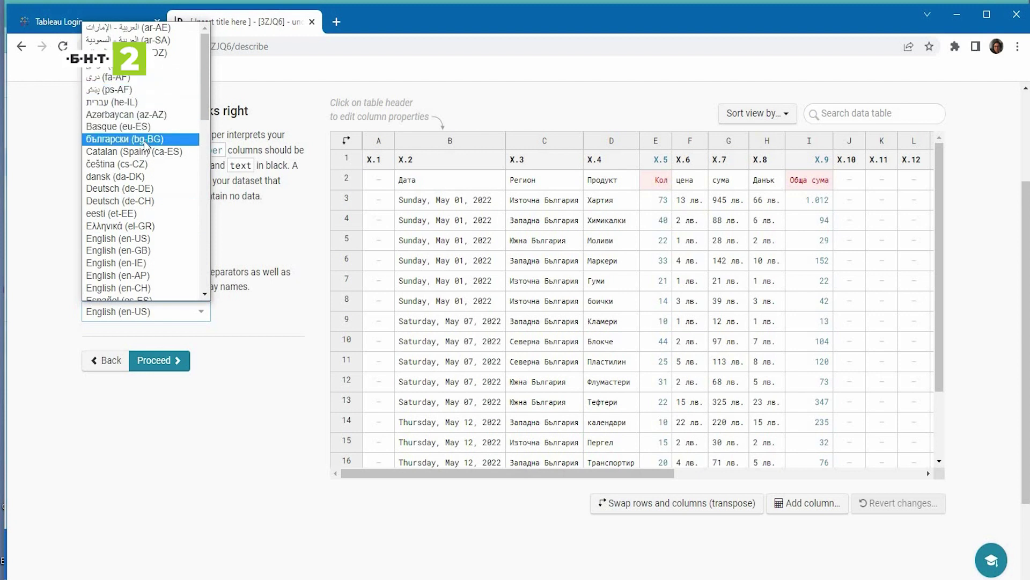
pyautogui.press('Escape')
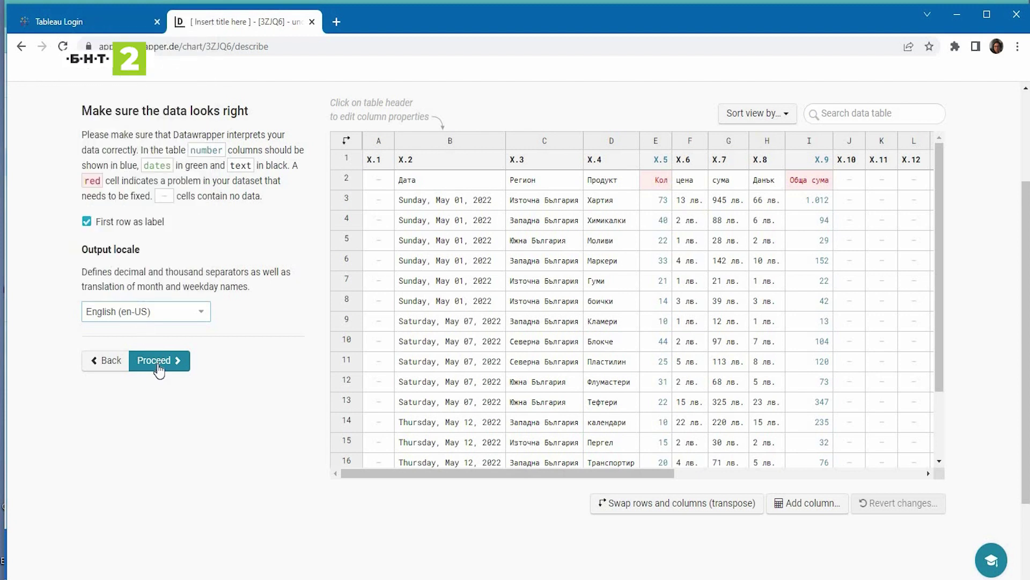
pyautogui.click(162, 361)
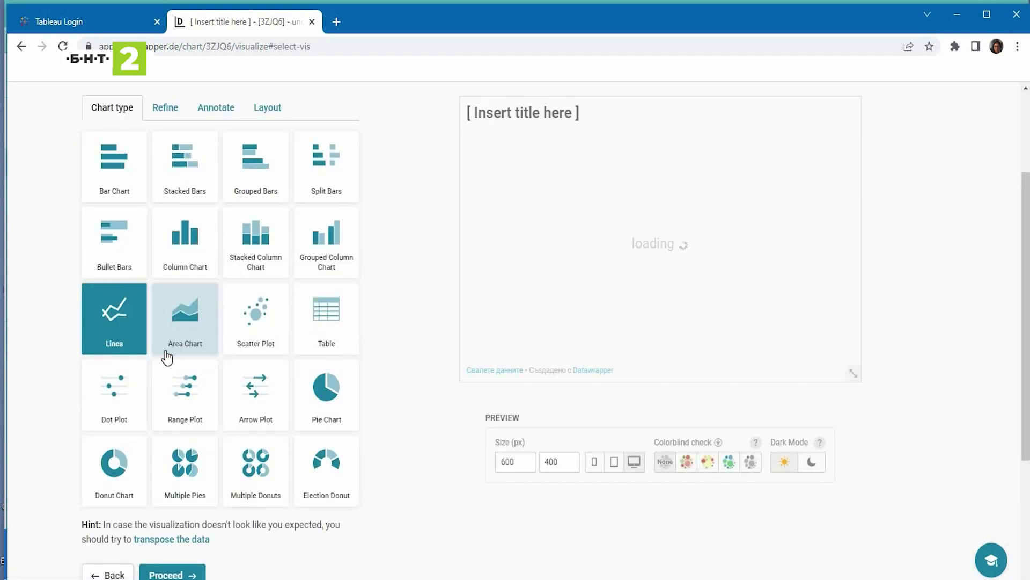
# Switch the chart to stacked bars and select the placeholder chart title text.
pyautogui.click(185, 161)
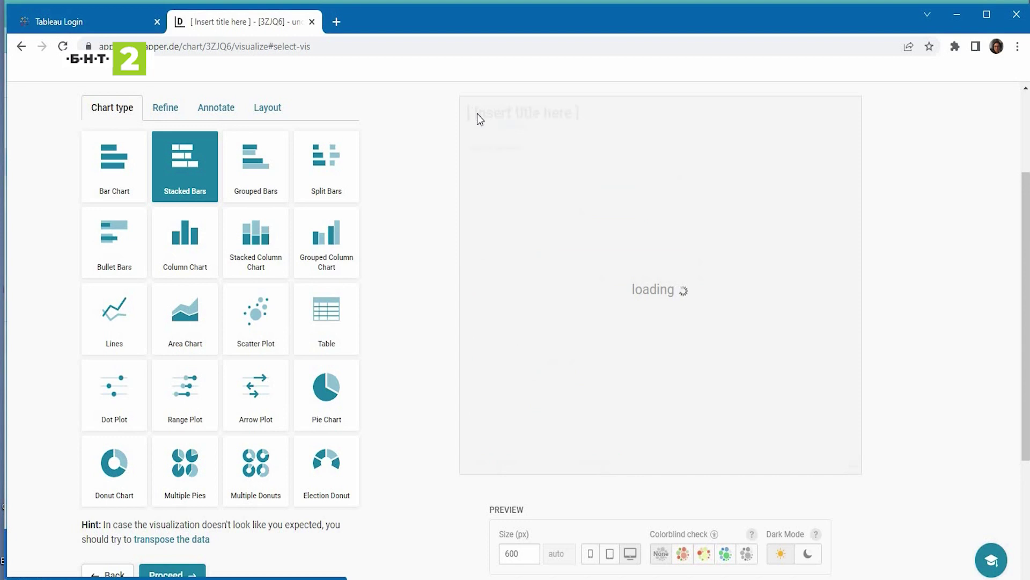
pyautogui.click(488, 115)
pyautogui.moveTo(487, 115); pyautogui.dragTo(505, 137)
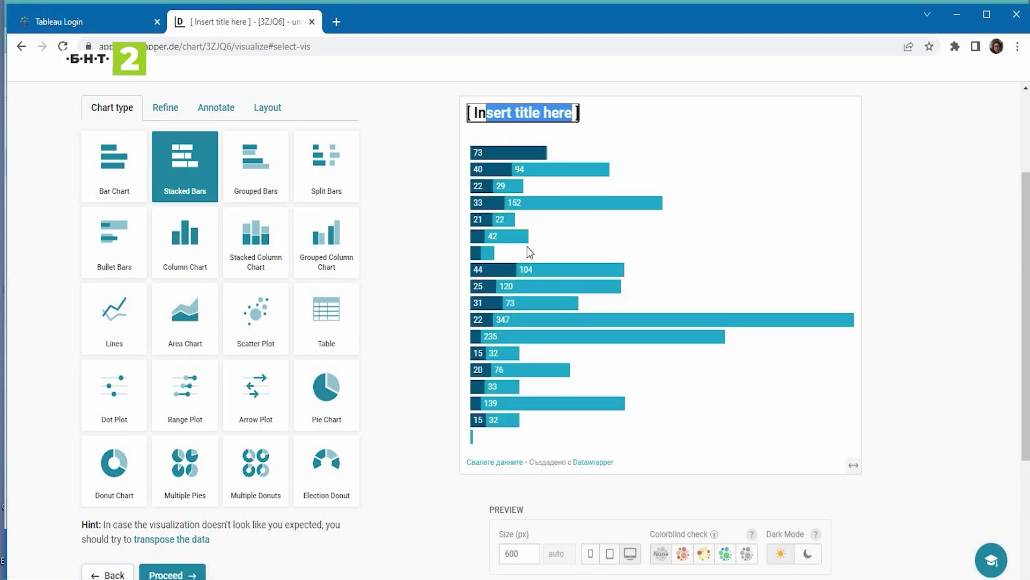
pyautogui.scroll(-4, 520, 363)
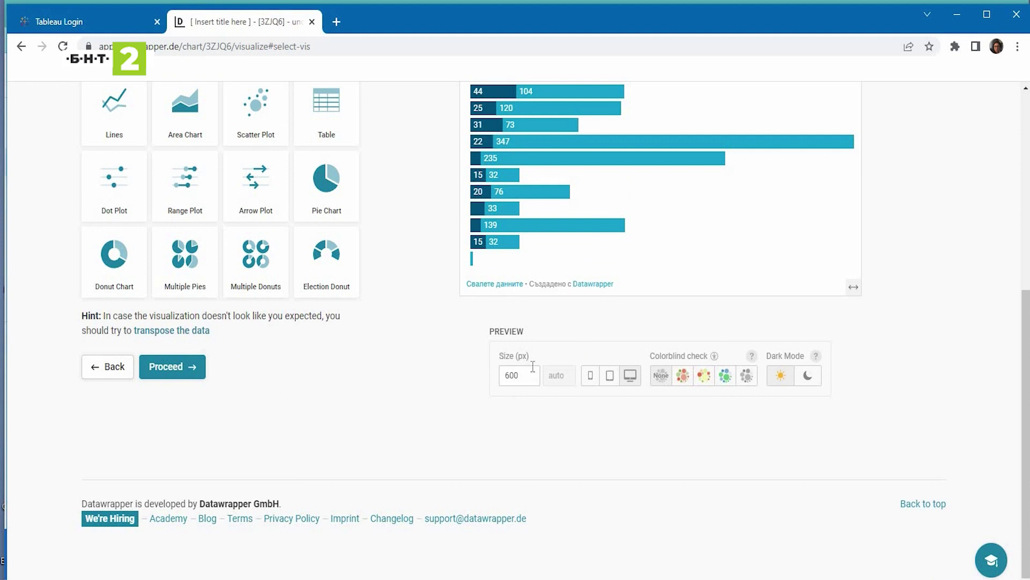
pyautogui.scroll(3, 578, 539)
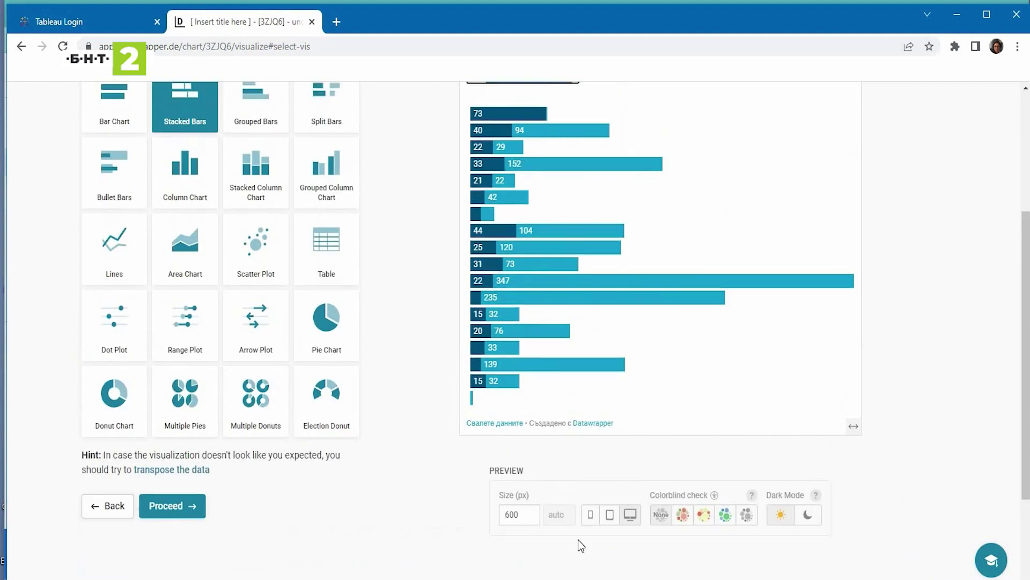
pyautogui.scroll(1, 590, 558)
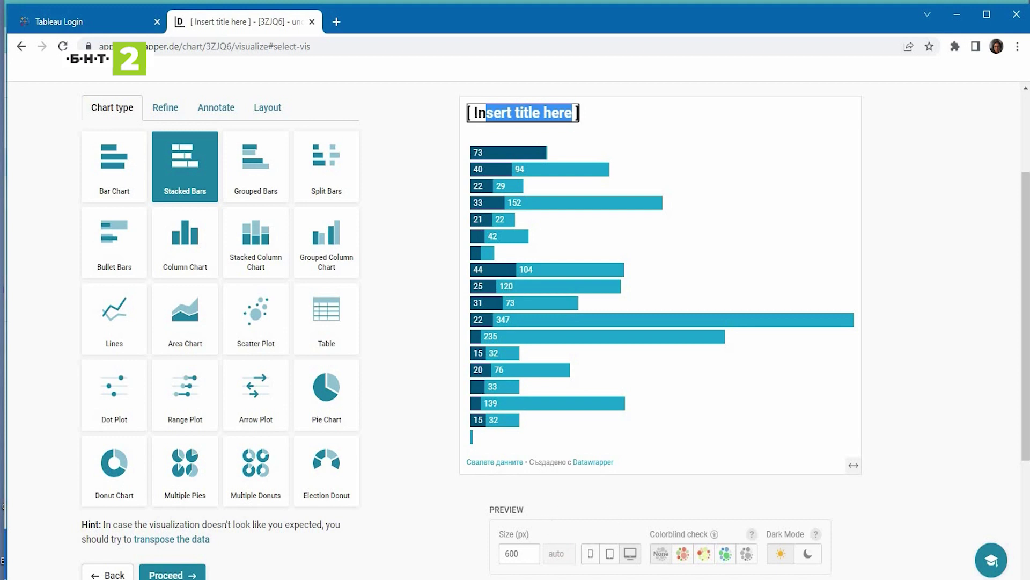
pyautogui.click(579, 573)
# Compare the chart preview at mobile, 400 px and full 600 px widths.
pyautogui.click(590, 553)
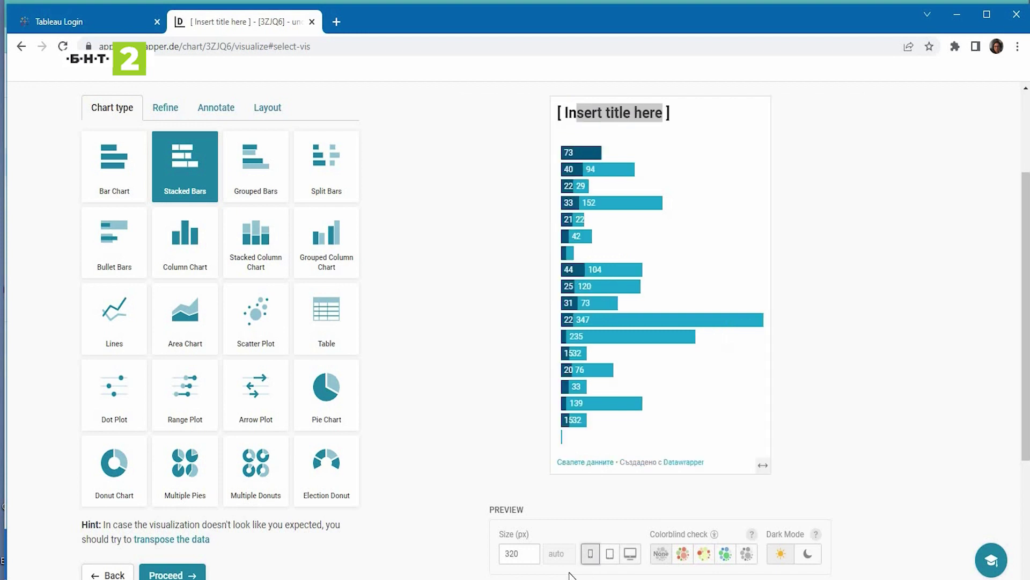
pyautogui.click(609, 558)
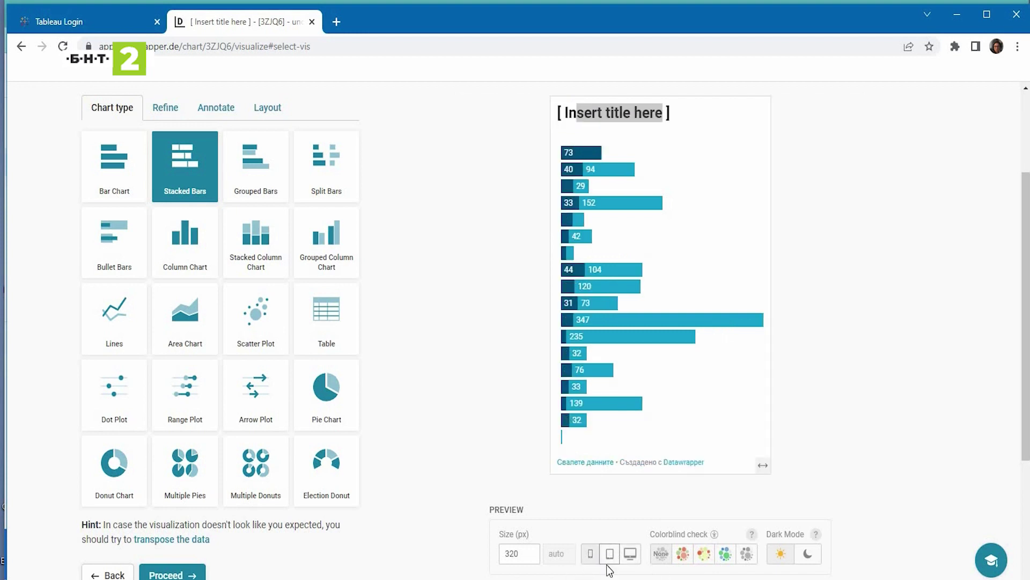
pyautogui.click(630, 553)
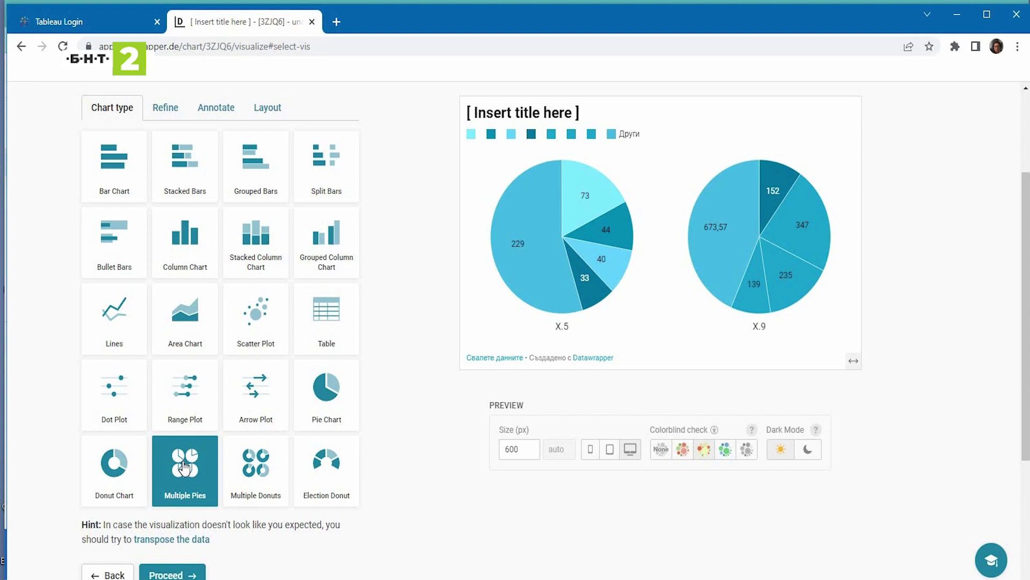
# Open the Refine tab and look through the pie slice, label, color key and grouping options.
pyautogui.scroll(1, 230, 361)
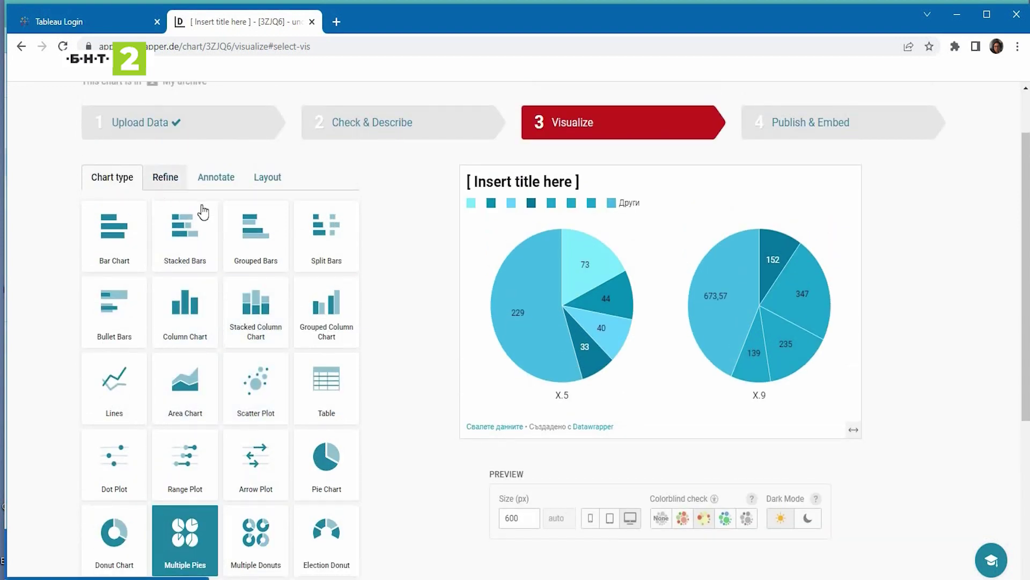
pyautogui.click(173, 185)
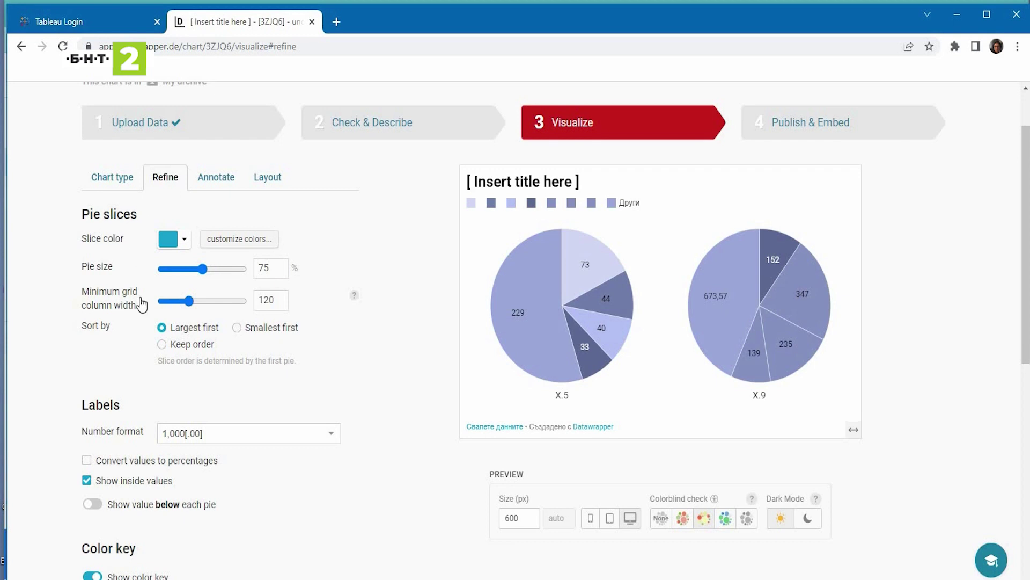
pyautogui.scroll(-1, 134, 408)
pyautogui.scroll(-1, 143, 428)
pyautogui.scroll(2, 147, 437)
pyautogui.scroll(-5, 157, 437)
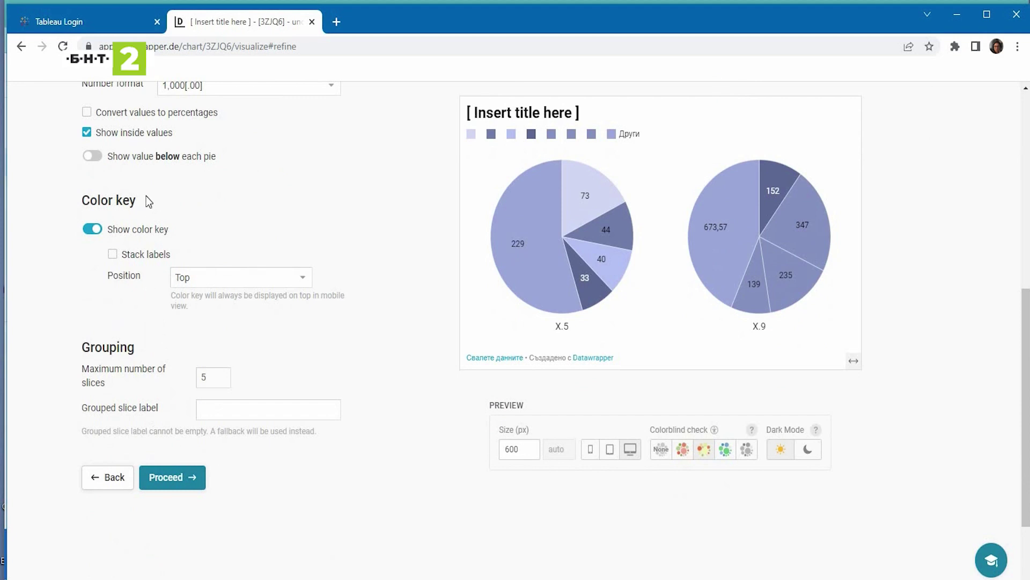
pyautogui.scroll(5, 212, 300)
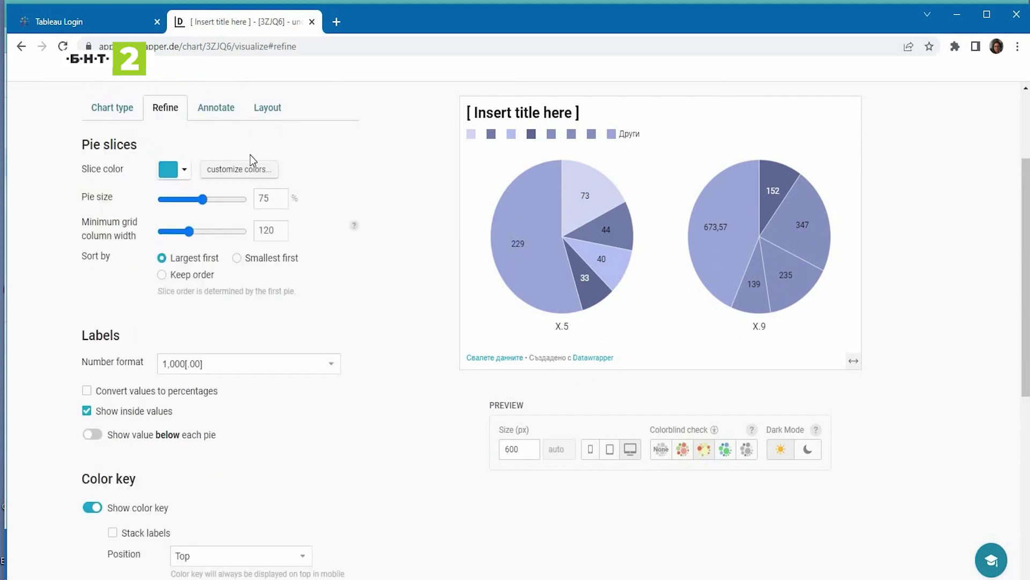
# Replace the placeholder chart title with 'Проба' in the Annotate settings.
pyautogui.click(211, 117)
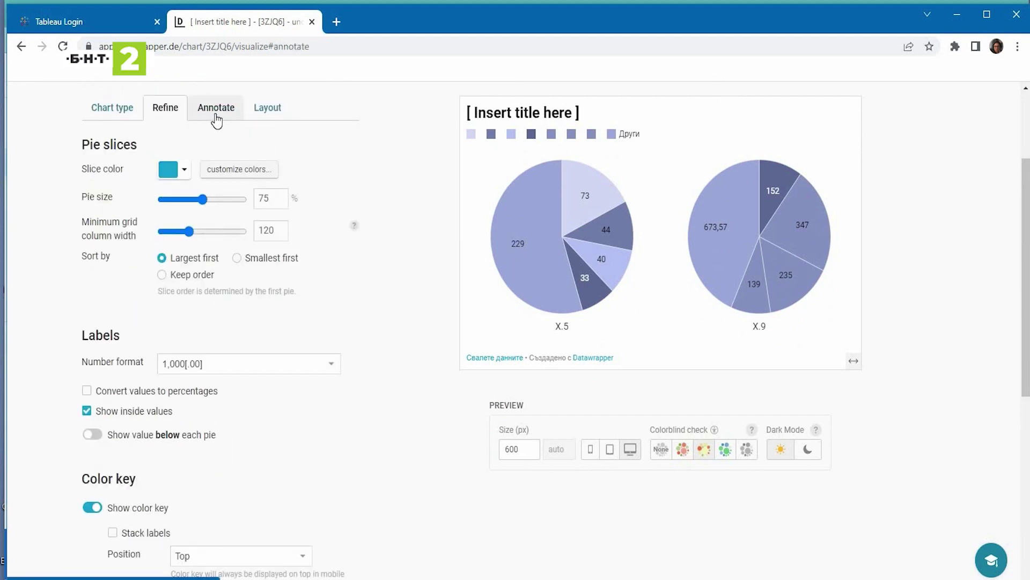
pyautogui.click(217, 161)
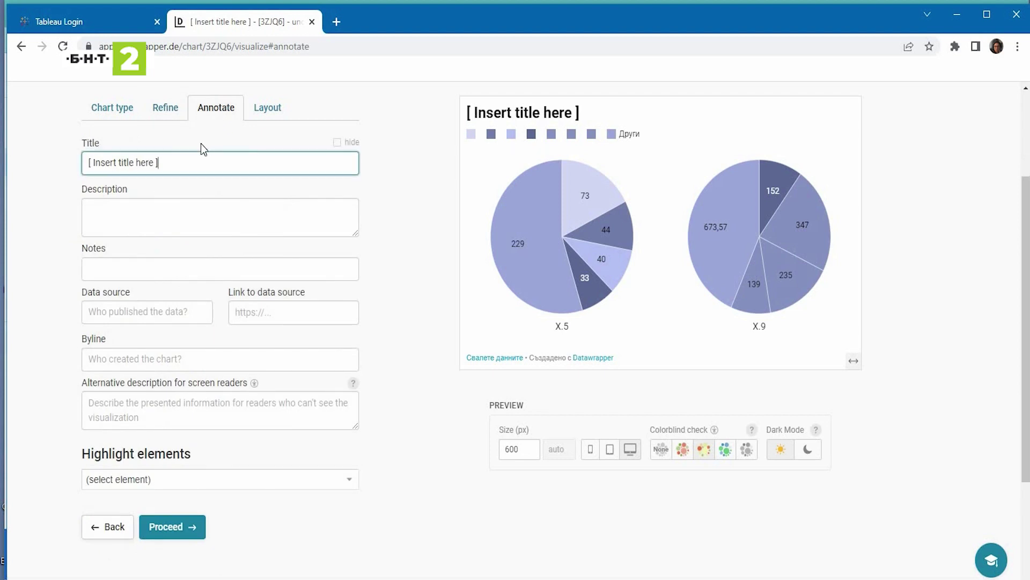
pyautogui.hotkey('ctrl', 'a')
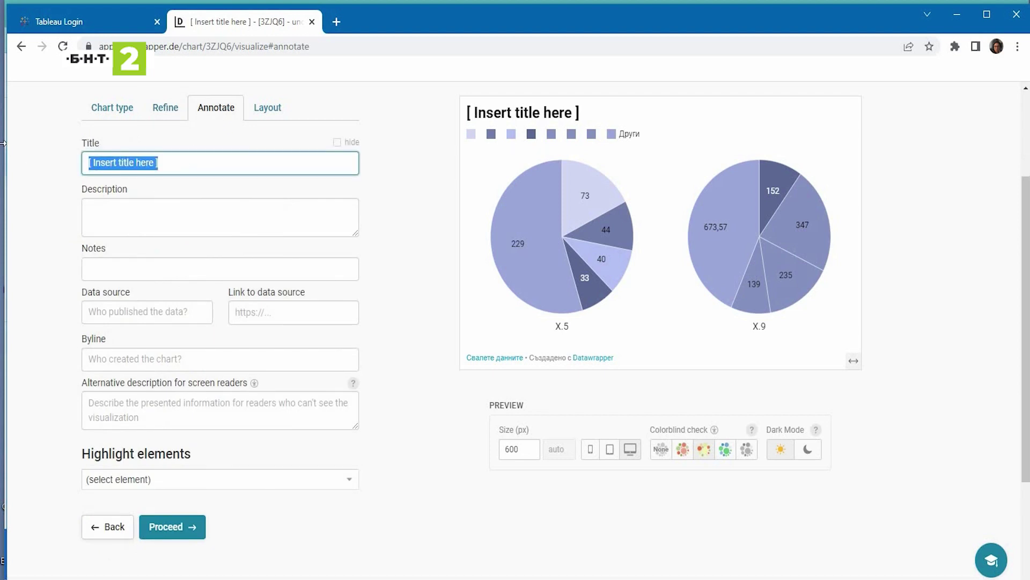
pyautogui.press('BackSpace')
pyautogui.write('Проба')
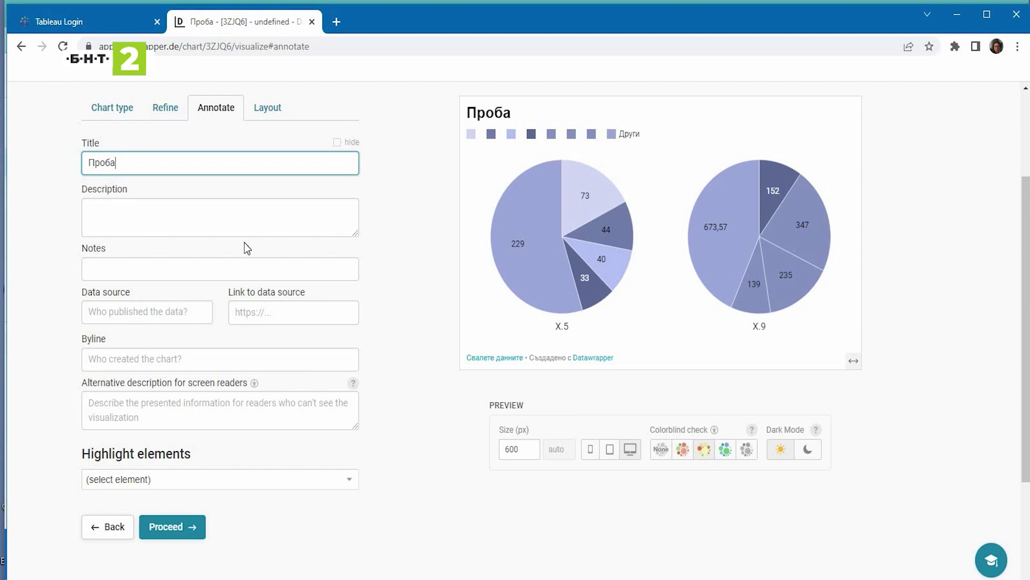
pyautogui.click(282, 109)
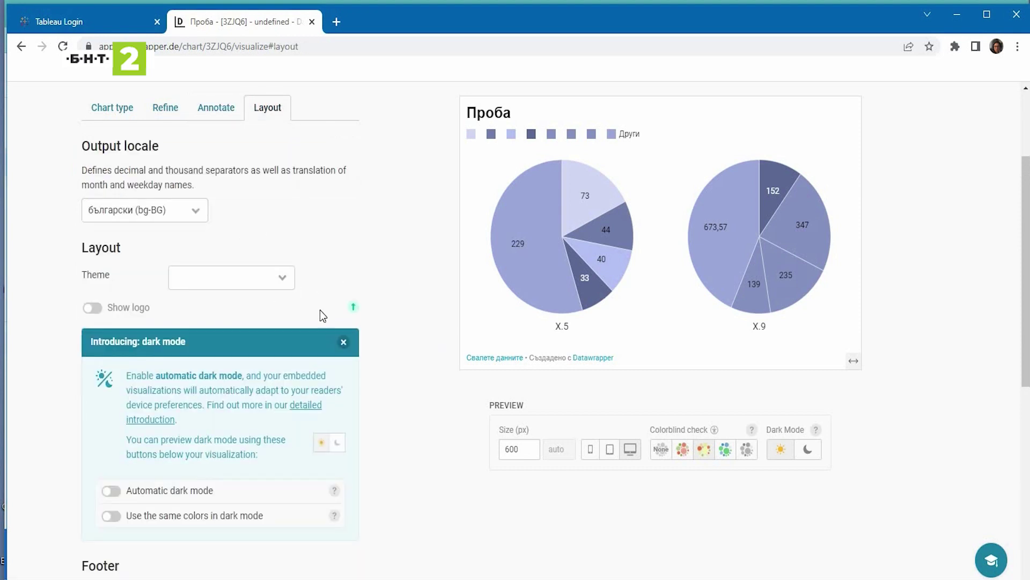
# Apply the Datawrapper (extended charset) theme and move on to Publish & Embed.
pyautogui.click(237, 276)
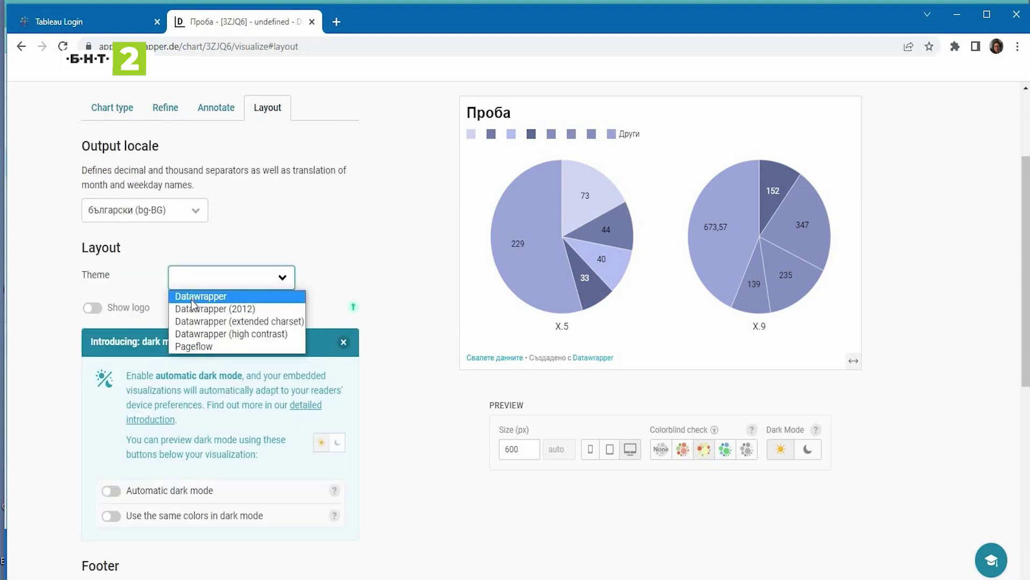
pyautogui.click(193, 299)
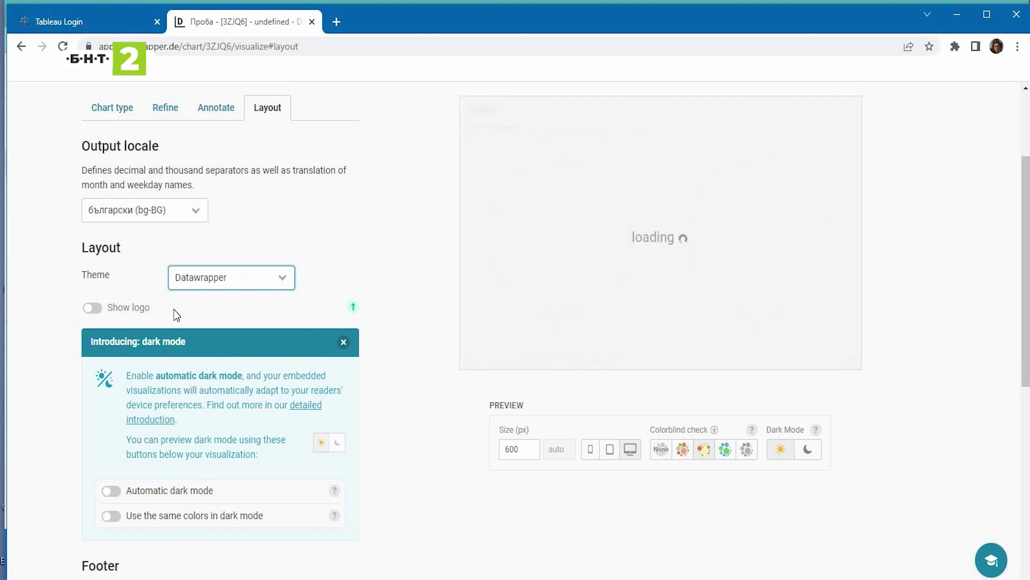
pyautogui.click(239, 277)
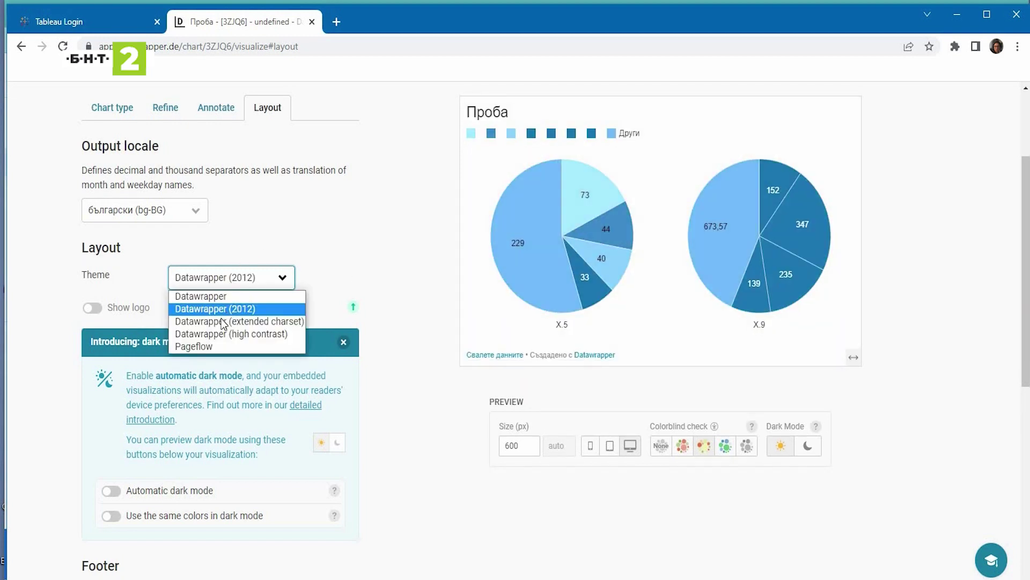
pyautogui.click(229, 321)
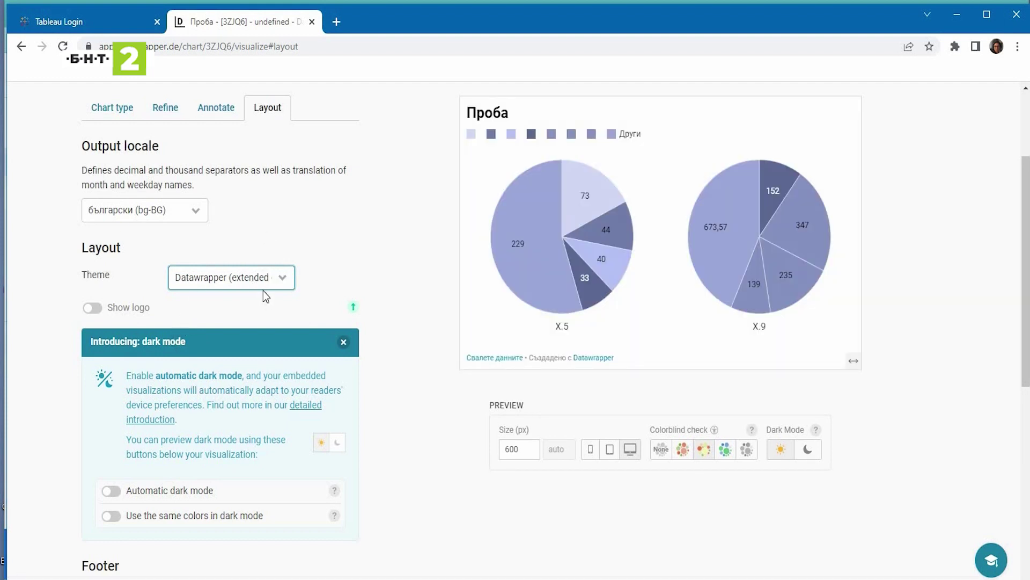
pyautogui.scroll(3, 257, 252)
pyautogui.click(797, 228)
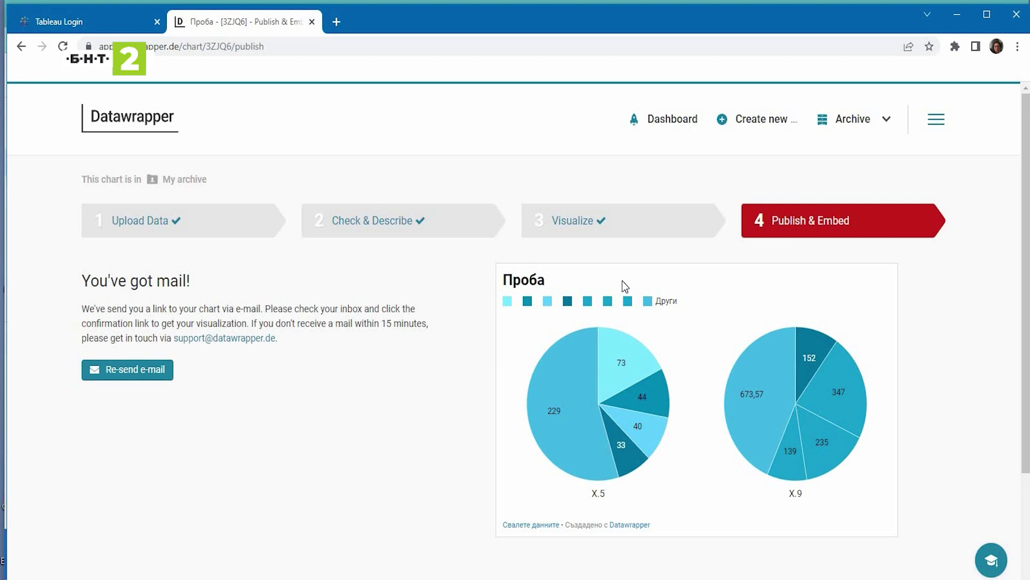
# Scroll through the Publish & Embed page for the Проба pie chart.
pyautogui.click(643, 234)
pyautogui.scroll(-3, 549, 256)
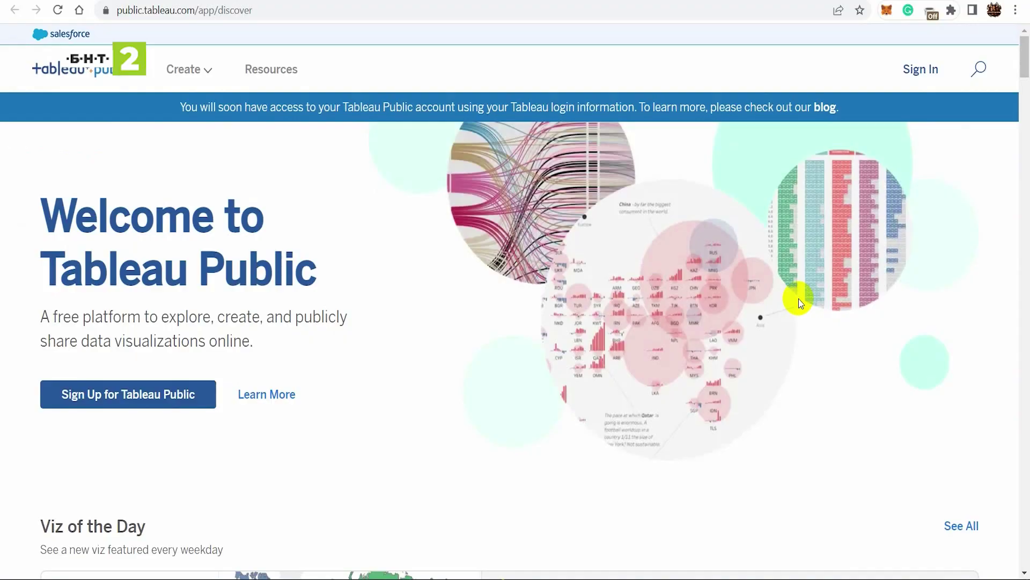
# Scroll down the Bulgarian About page and highlight the heading on how Tableau Public differs.
pyautogui.scroll(-3, 799, 303)
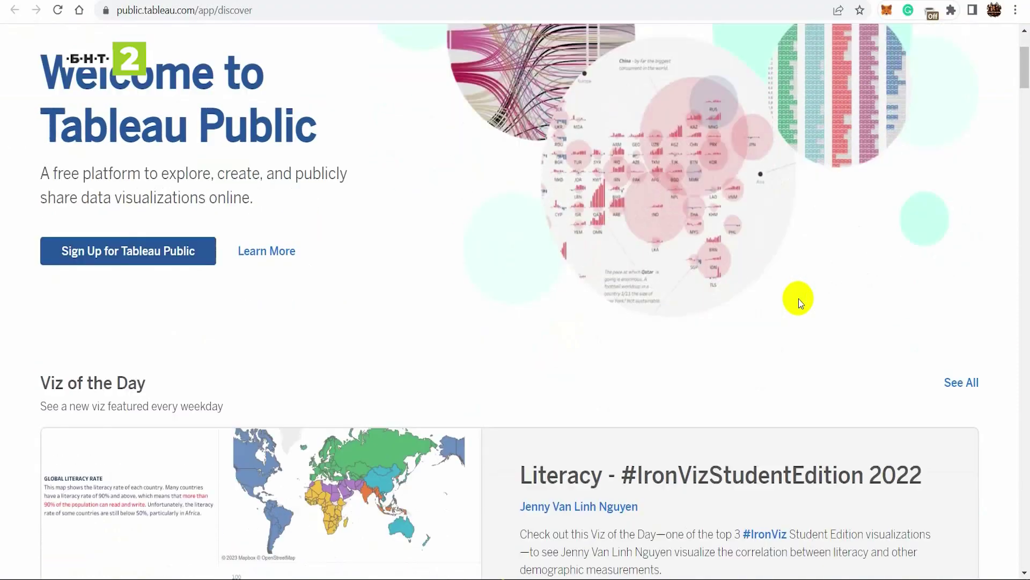
pyautogui.scroll(-5, 800, 303)
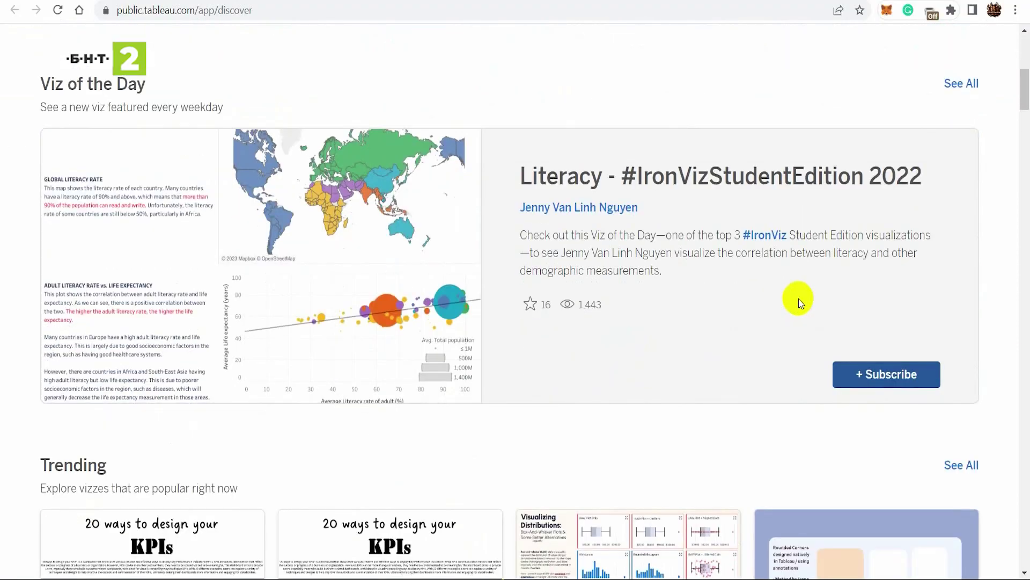
pyautogui.scroll(-2, 799, 299)
pyautogui.scroll(-4, 799, 298)
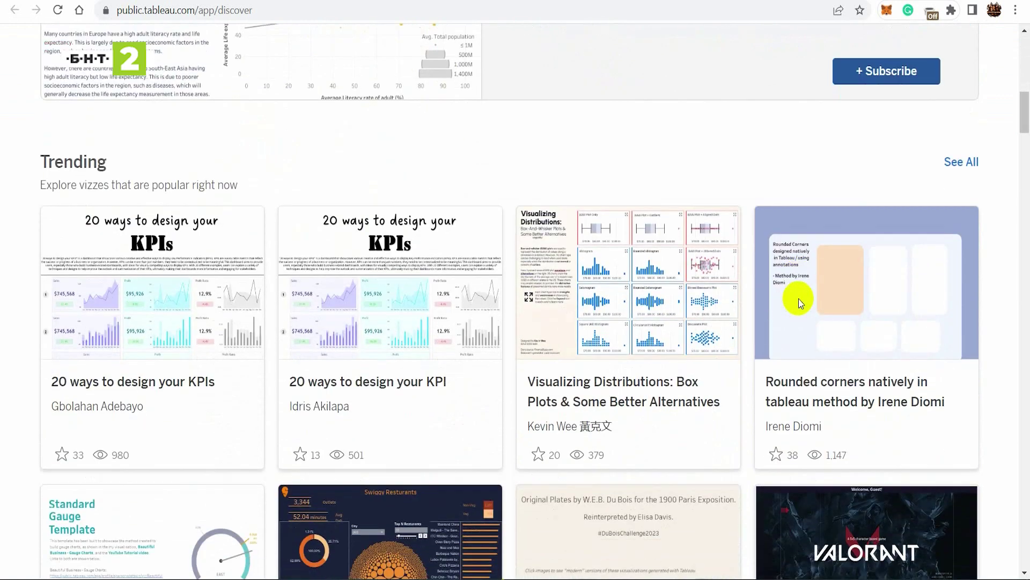
pyautogui.scroll(-2, 799, 298)
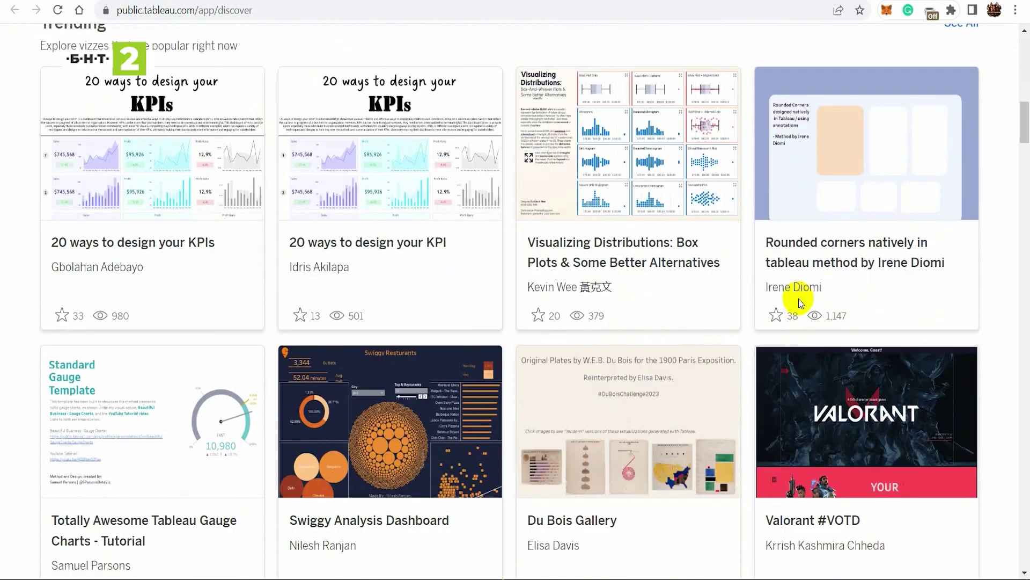
pyautogui.scroll(-3, 799, 299)
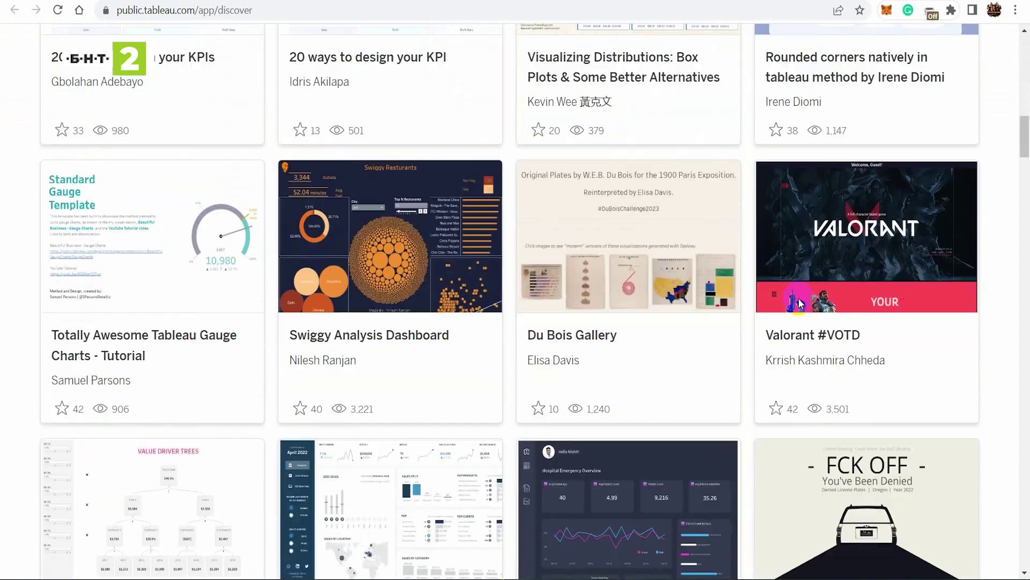
pyautogui.scroll(-5, 798, 299)
pyautogui.scroll(-1, 798, 302)
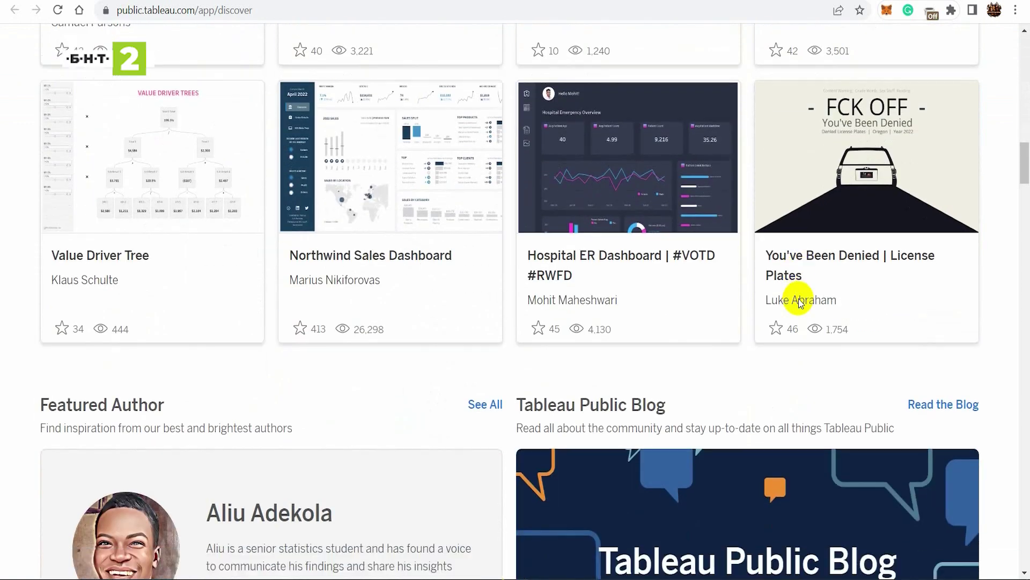
pyautogui.scroll(-2, 799, 302)
pyautogui.scroll(-1, 799, 302)
pyautogui.scroll(-1, 799, 302)
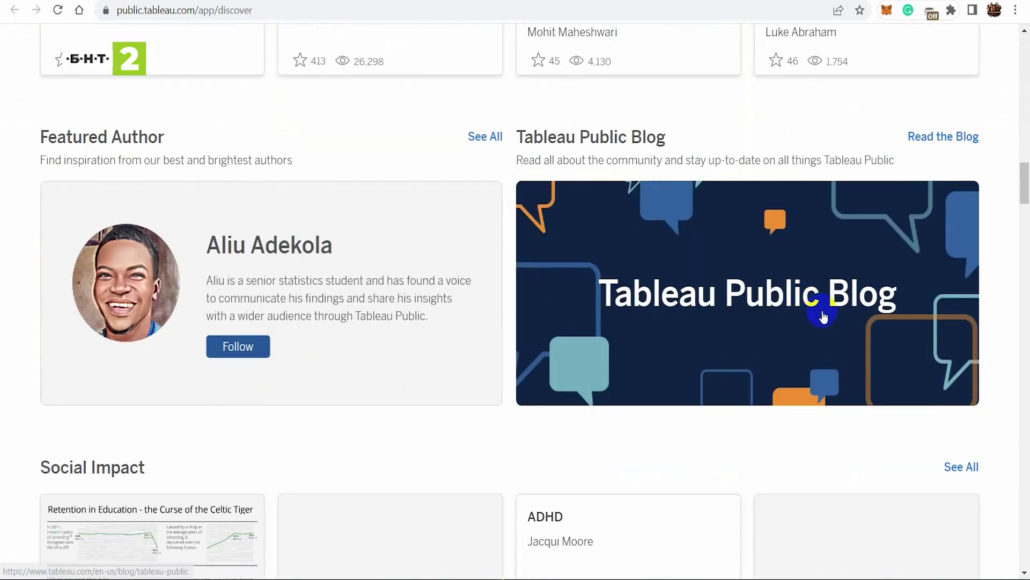
pyautogui.scroll(-2, 824, 317)
pyautogui.scroll(-5, 823, 316)
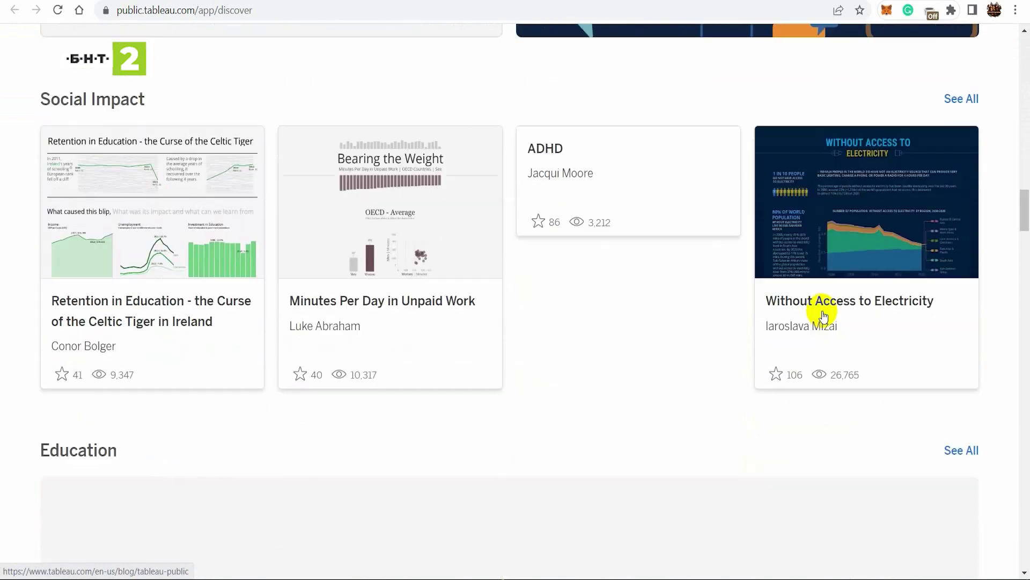
pyautogui.scroll(-1, 821, 310)
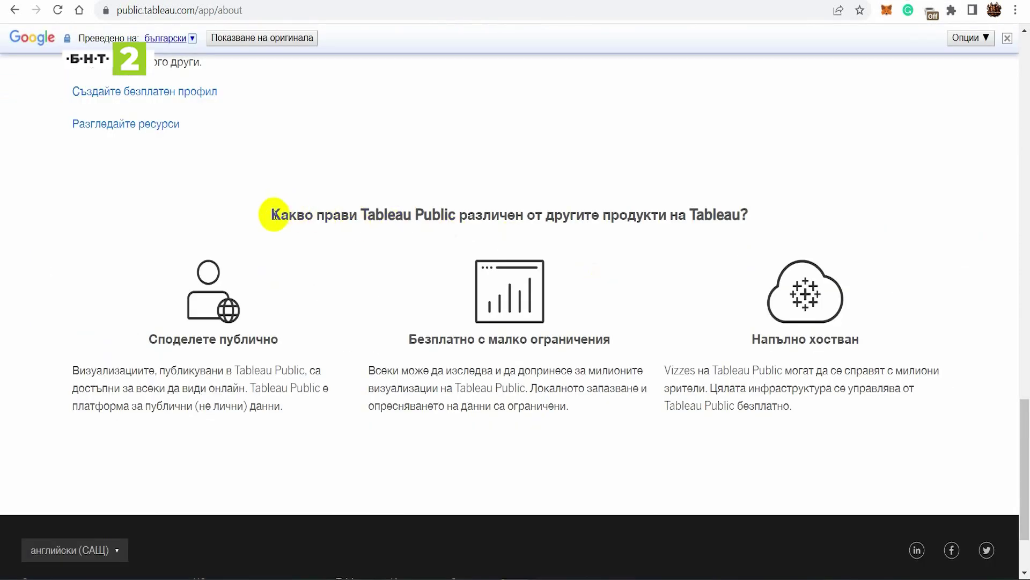
pyautogui.moveTo(274, 214); pyautogui.dragTo(749, 217)
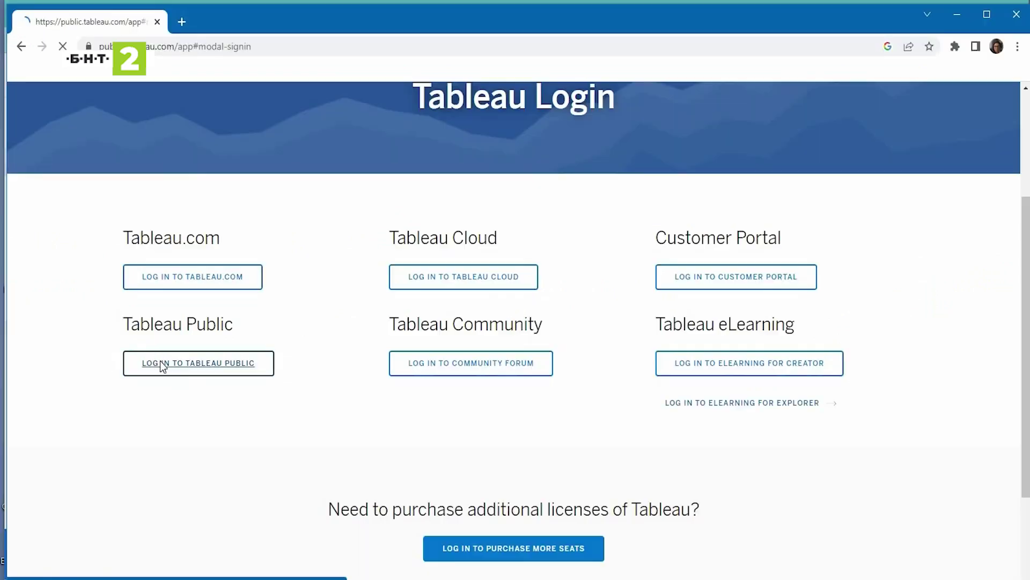
# Sign in to Tableau Public and create a new web-authoring workbook from the Discover page.
pyautogui.click(160, 361)
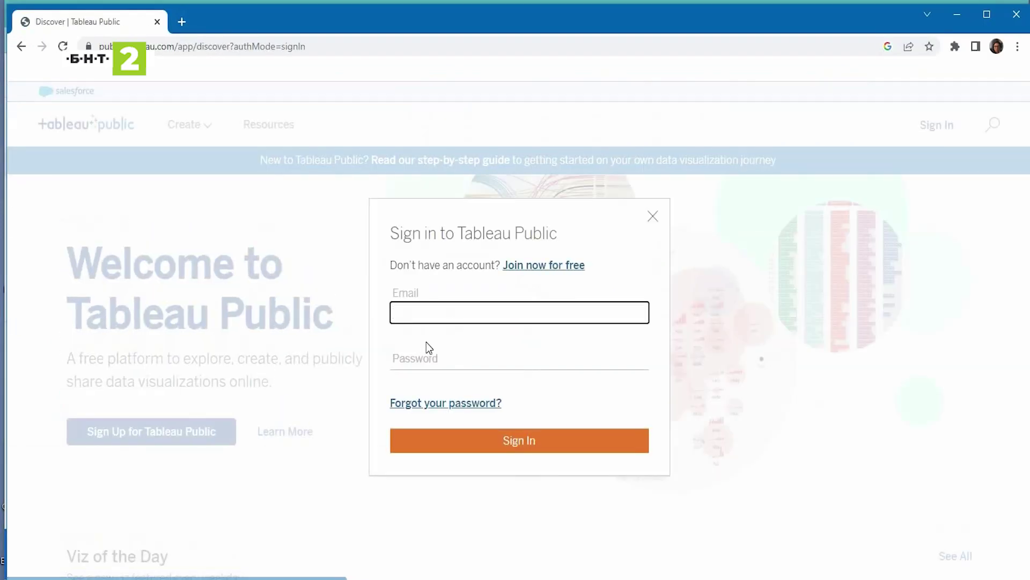
pyautogui.click(532, 450)
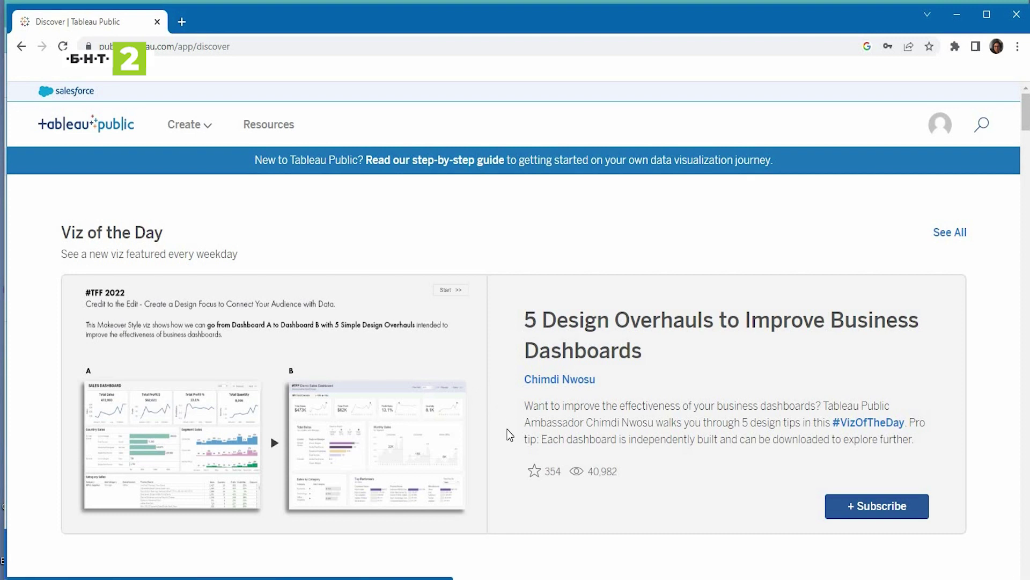
pyautogui.scroll(-2, 523, 490)
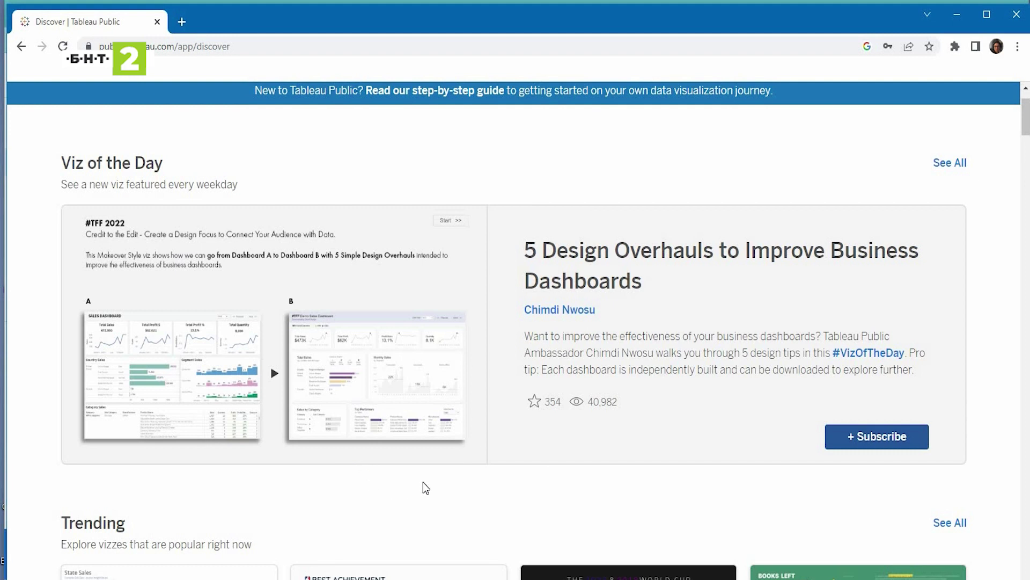
pyautogui.scroll(-5, 455, 491)
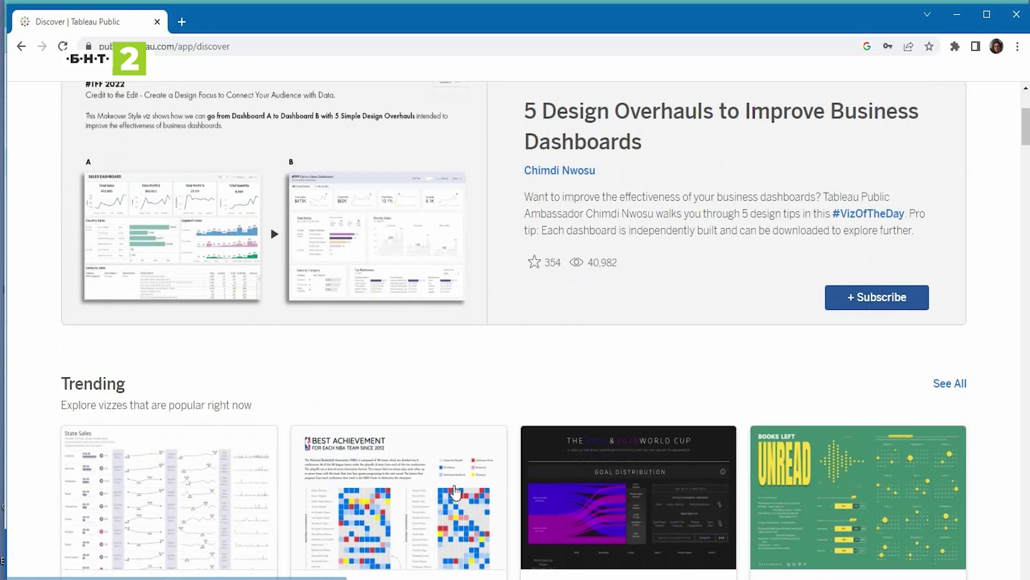
pyautogui.scroll(-2, 453, 492)
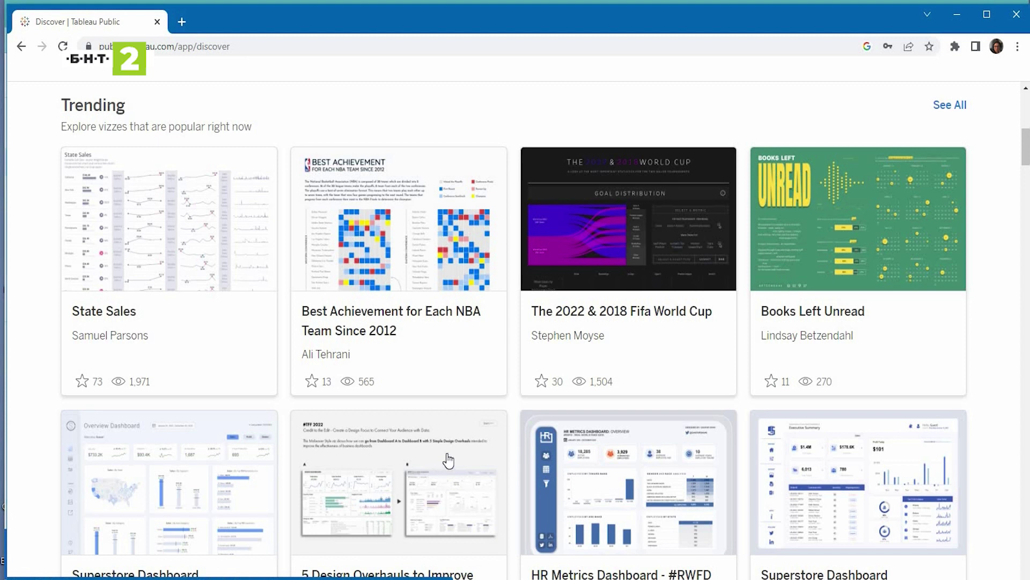
pyautogui.scroll(-2, 449, 460)
pyautogui.scroll(-1, 446, 461)
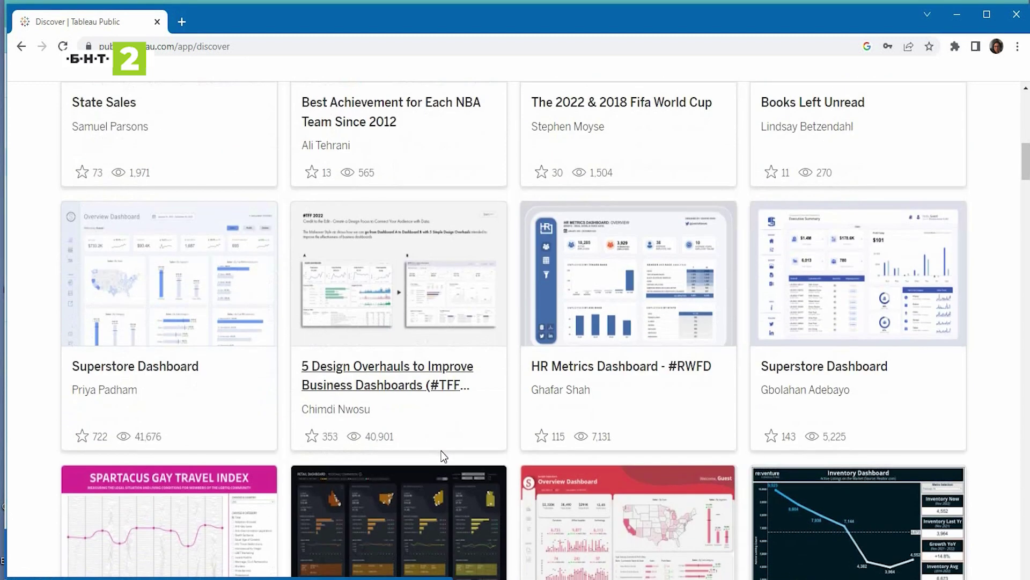
pyautogui.scroll(-2, 436, 463)
pyautogui.scroll(-2, 427, 469)
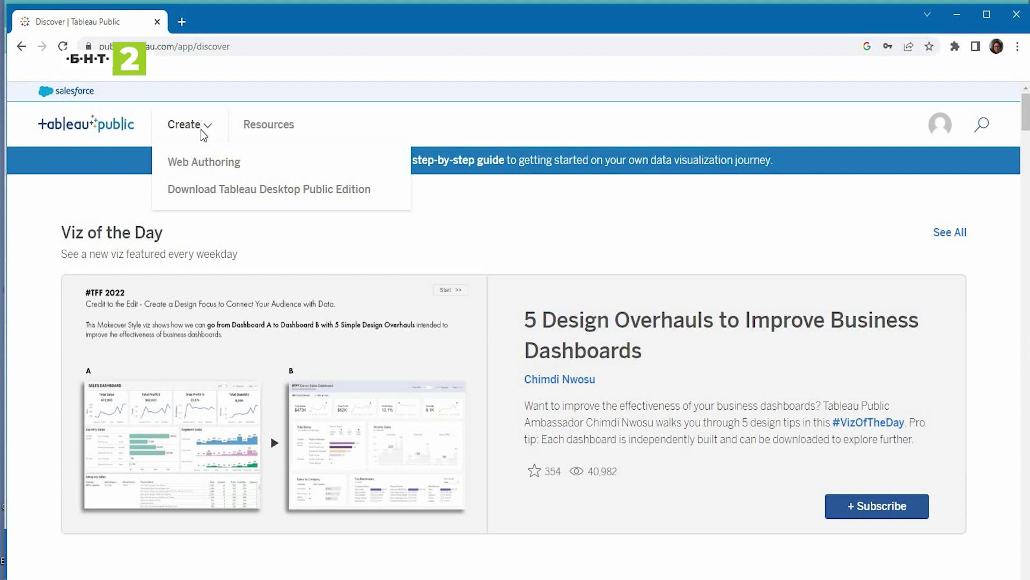
pyautogui.click(188, 164)
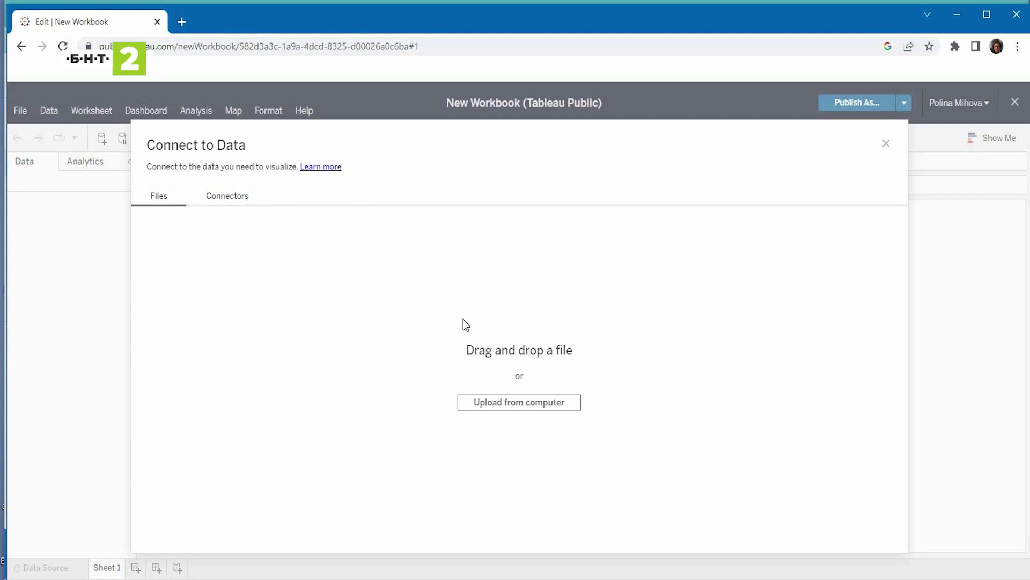
# Upload 10000 ORDERS - DATES.xlsx from the computer as the workbook's data source.
pyautogui.click(524, 410)
pyautogui.moveTo(73, 234)
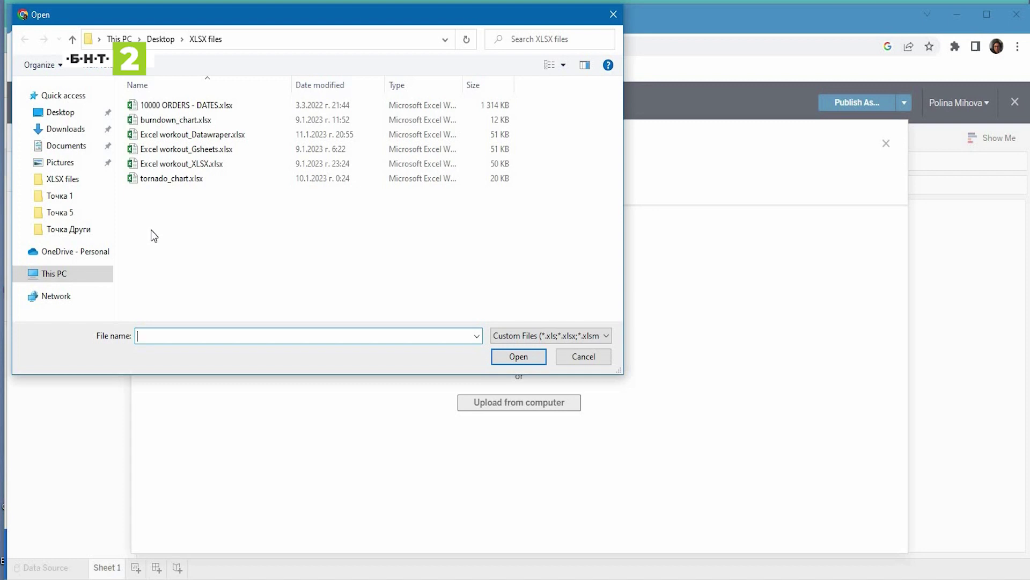
pyautogui.click(203, 110)
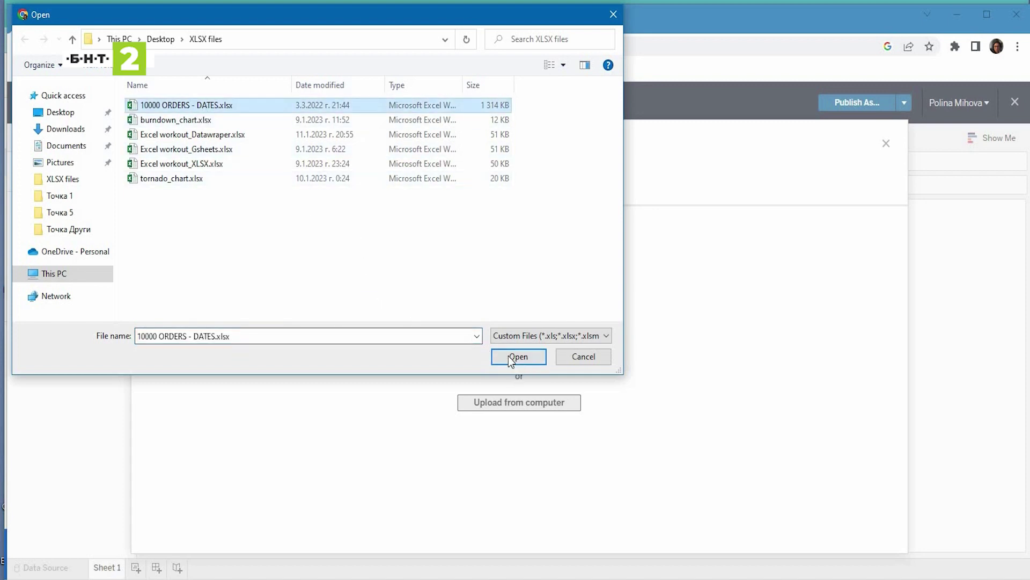
pyautogui.click(513, 359)
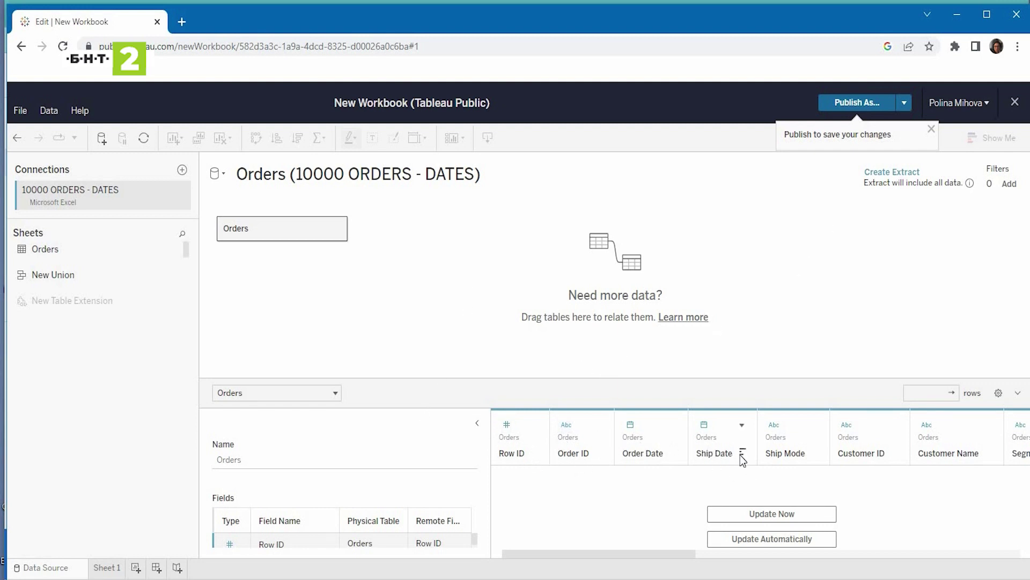
# Load the Orders data preview (21 fields, 9994 rows) and scroll through its rows.
pyautogui.click(769, 516)
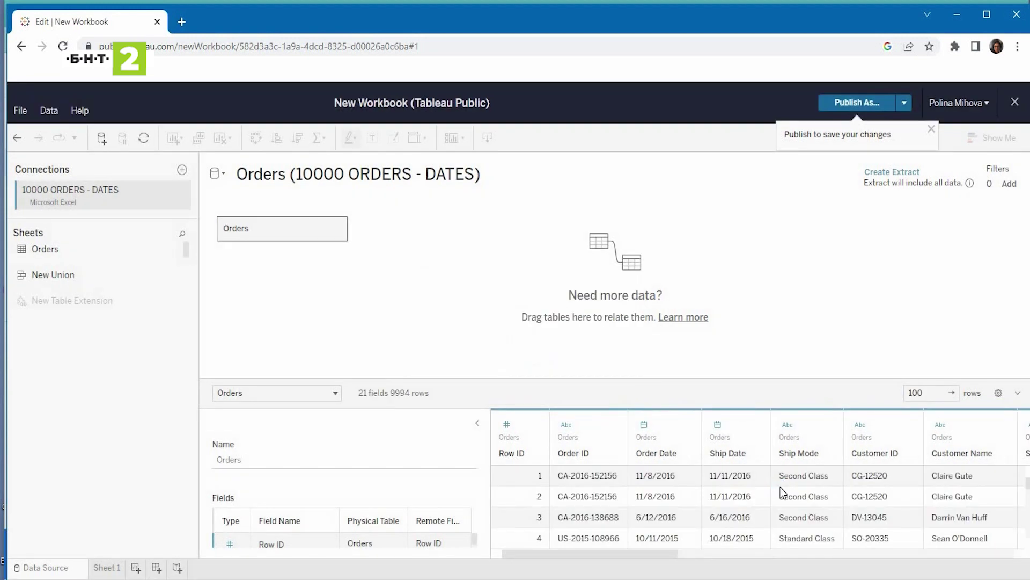
pyautogui.scroll(-2, 771, 475)
pyautogui.scroll(-3, 772, 475)
pyautogui.scroll(-3, 771, 475)
pyautogui.scroll(-4, 773, 478)
pyautogui.scroll(-6, 751, 499)
pyautogui.scroll(-8, 738, 520)
pyautogui.scroll(-10, 740, 522)
pyautogui.scroll(-2, 743, 523)
pyautogui.scroll(3, 761, 519)
pyautogui.scroll(5, 760, 519)
pyautogui.scroll(7, 760, 517)
pyautogui.scroll(7, 762, 515)
pyautogui.scroll(8, 760, 515)
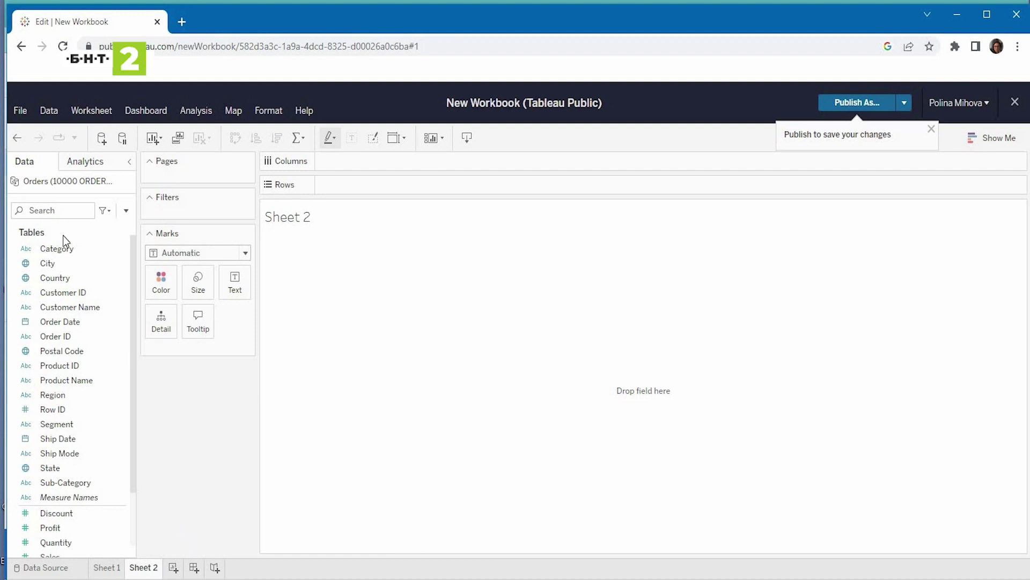
# Add Customer ID to the rows of the view.
pyautogui.click(60, 277)
pyautogui.keyDown('ctrl'); pyautogui.click(59, 293); pyautogui.keyUp('ctrl')
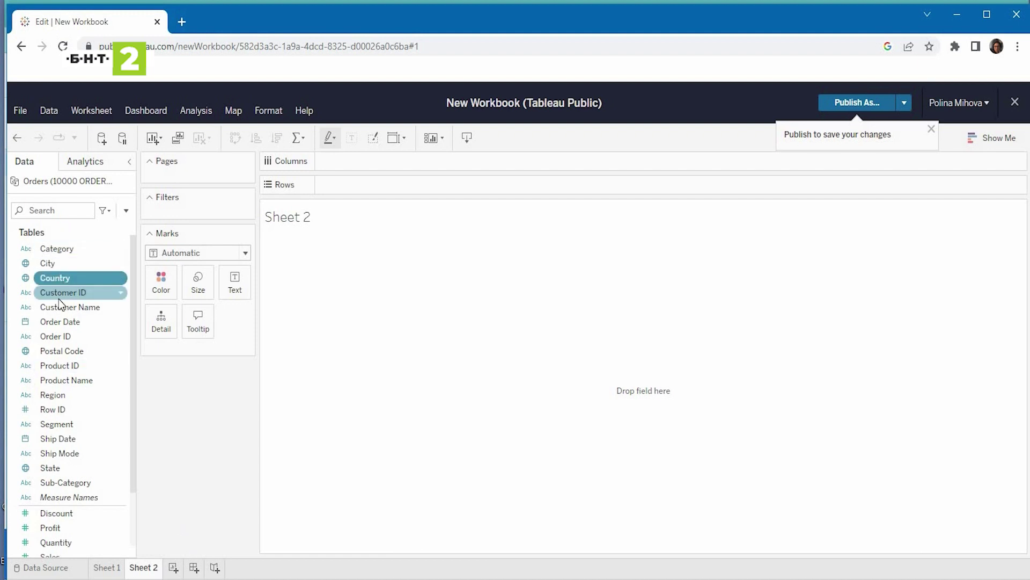
pyautogui.click(58, 296)
pyautogui.doubleClick(58, 296)
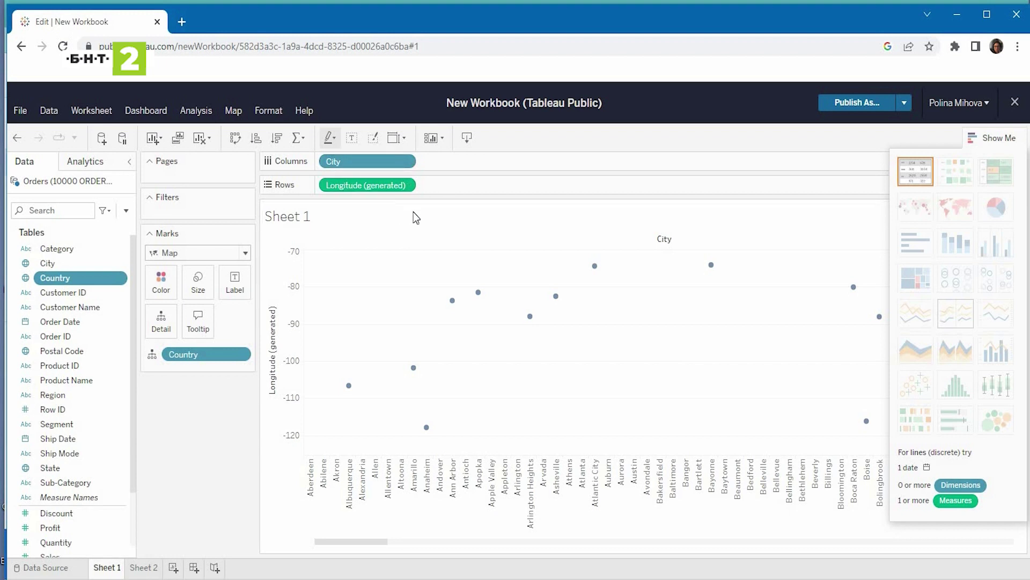
# Try Product ID on Rows and remove it, then add Postal Code before Longitude.
pyautogui.click(65, 367)
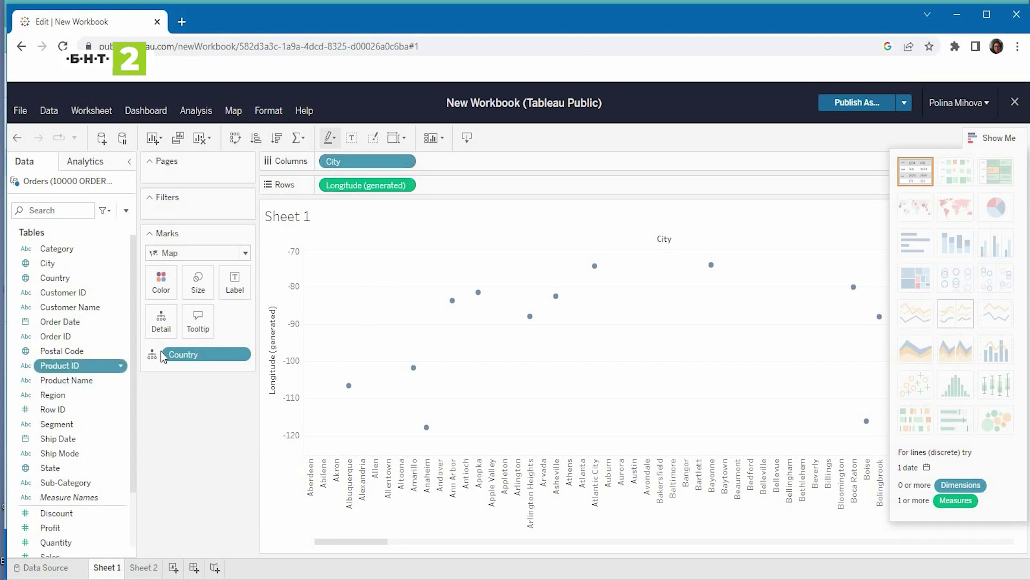
pyautogui.moveTo(85, 368)
pyautogui.mouseDown()
pyautogui.moveTo(465, 192)
pyautogui.moveTo(403, 188)
pyautogui.mouseUp()
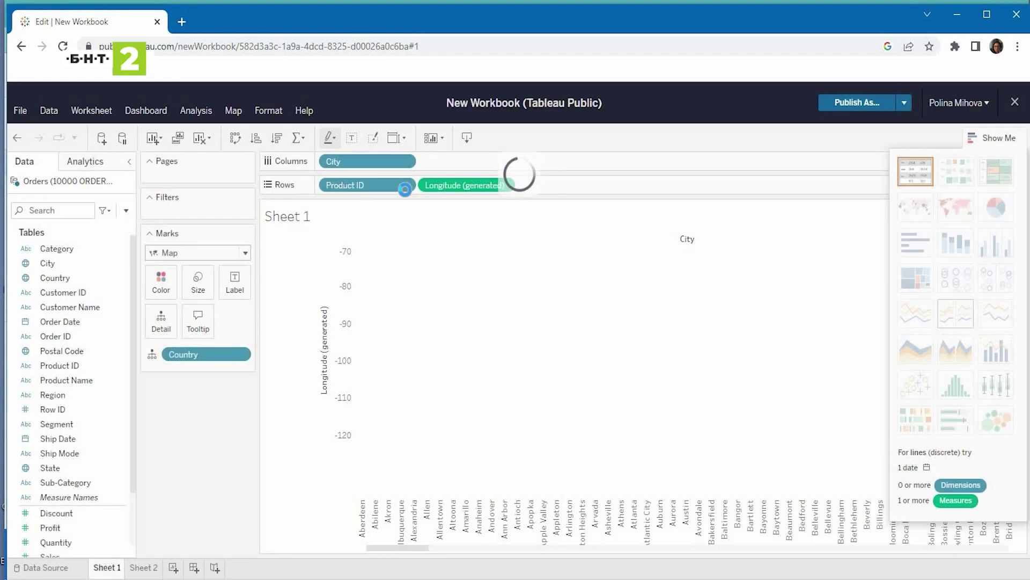
pyautogui.click(409, 186)
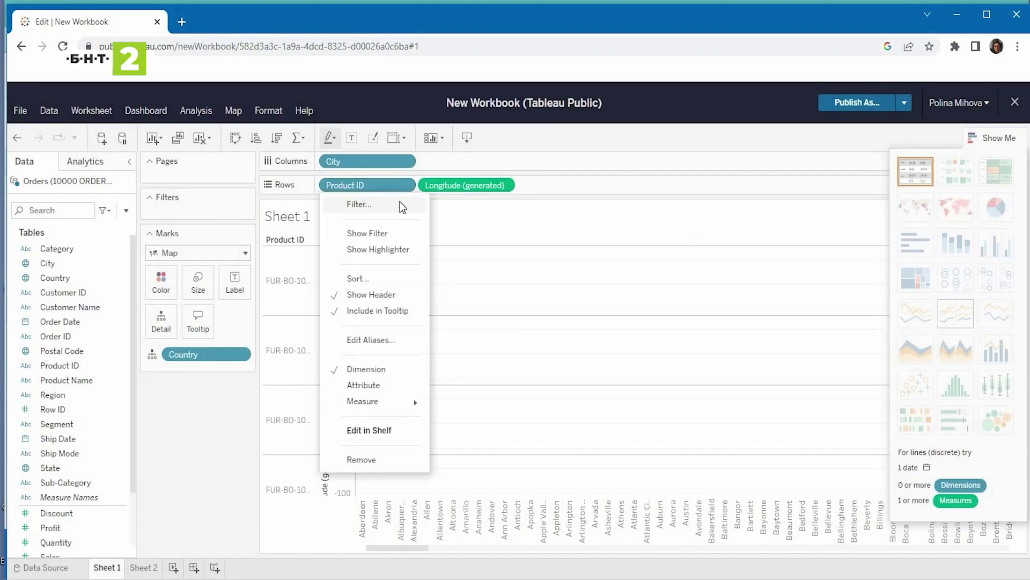
pyautogui.click(340, 455)
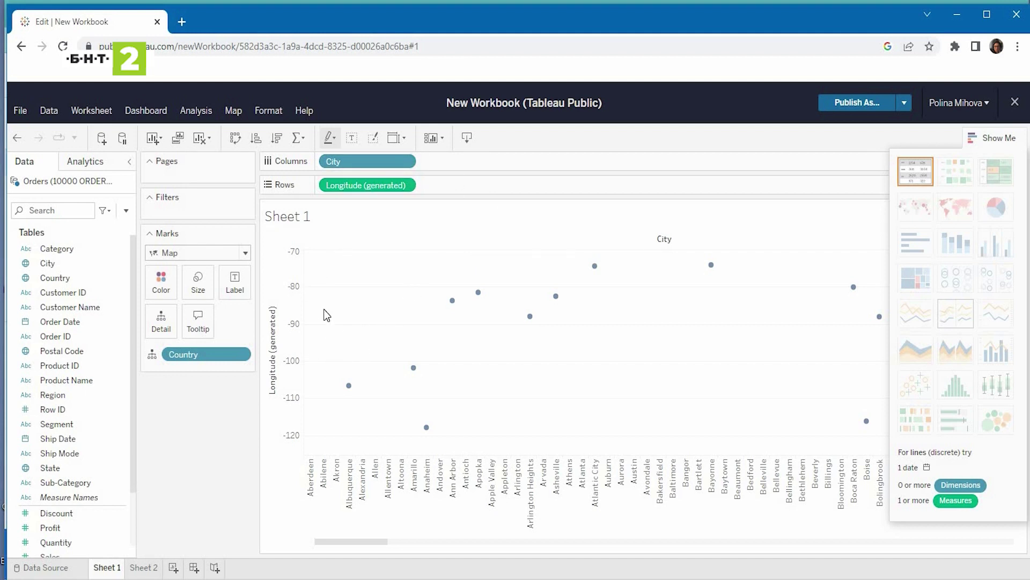
pyautogui.click(68, 353)
pyautogui.moveTo(69, 357); pyautogui.dragTo(484, 189)
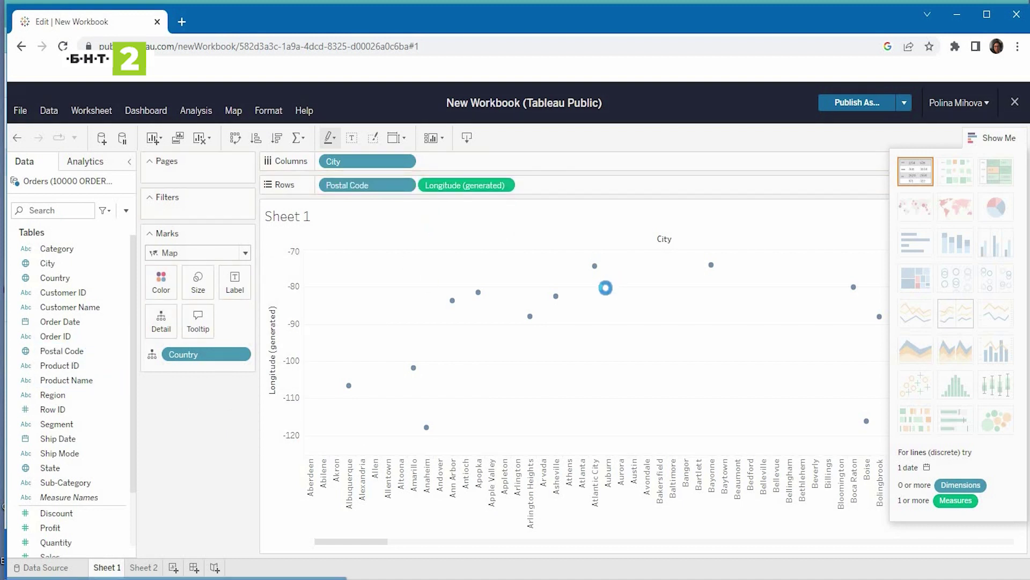
# Run the Optimizer best-practice check from the publish options and continue to publishing.
pyautogui.click(903, 104)
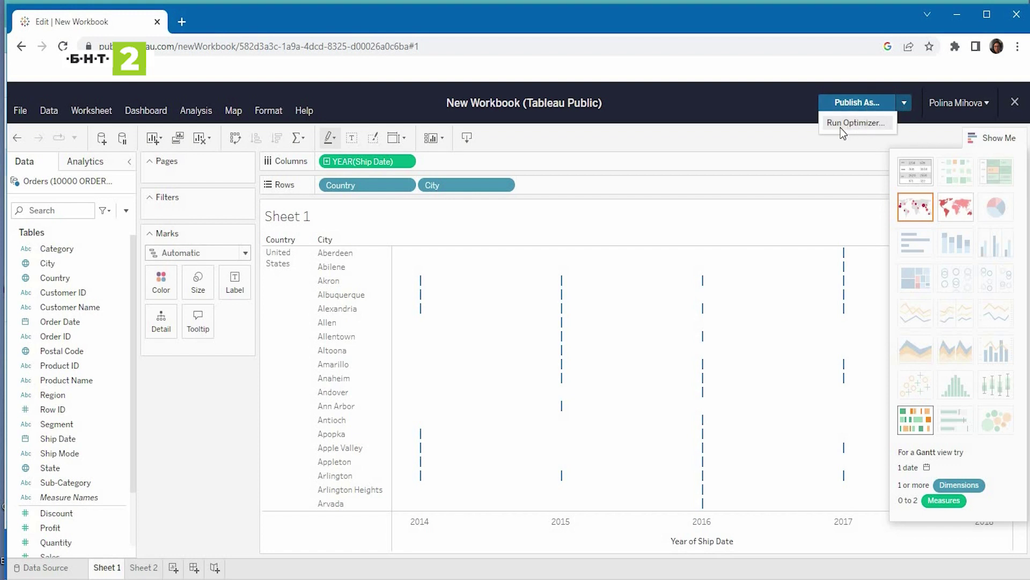
pyautogui.click(656, 133)
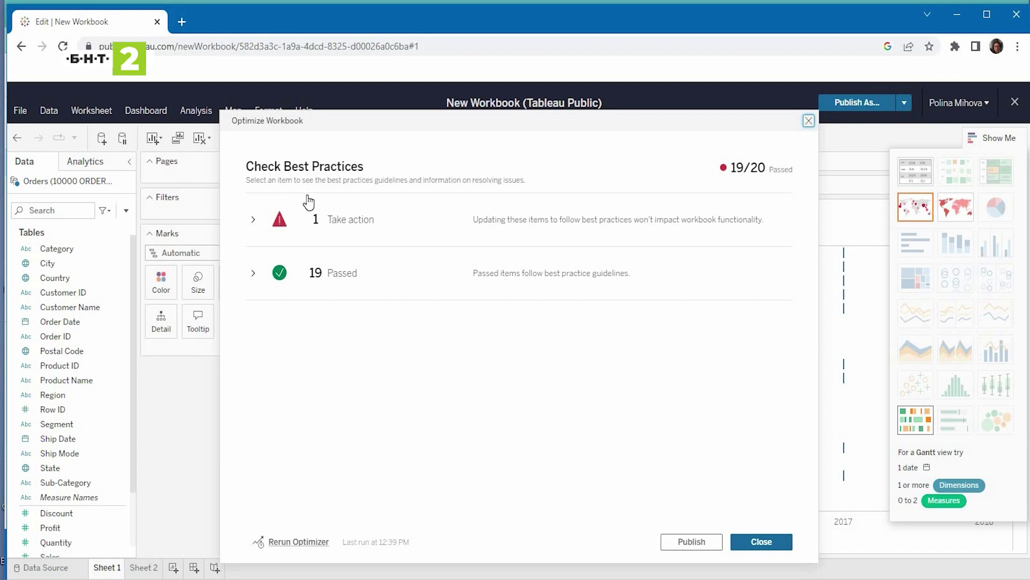
pyautogui.click(692, 542)
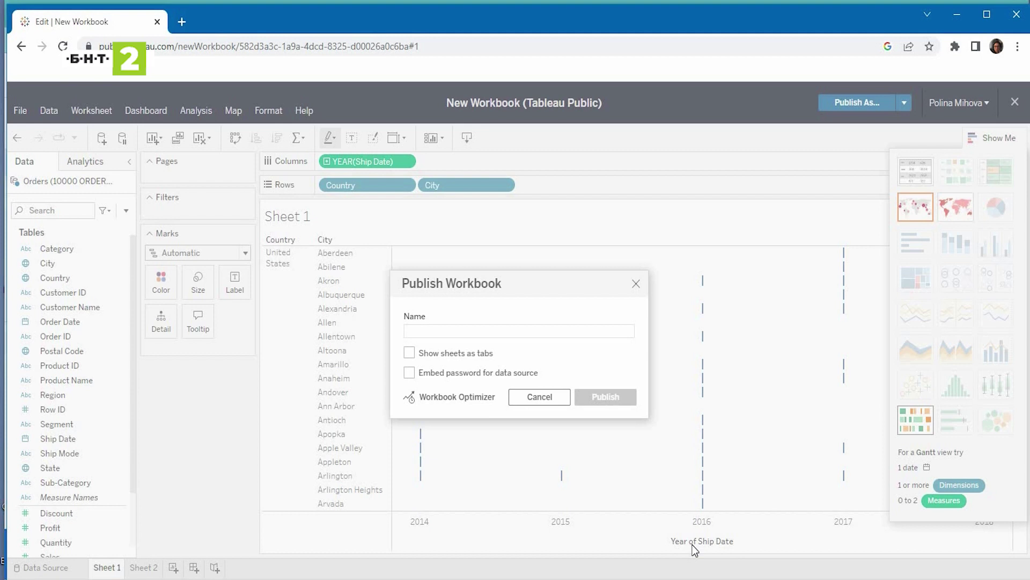
pyautogui.write('Pr')
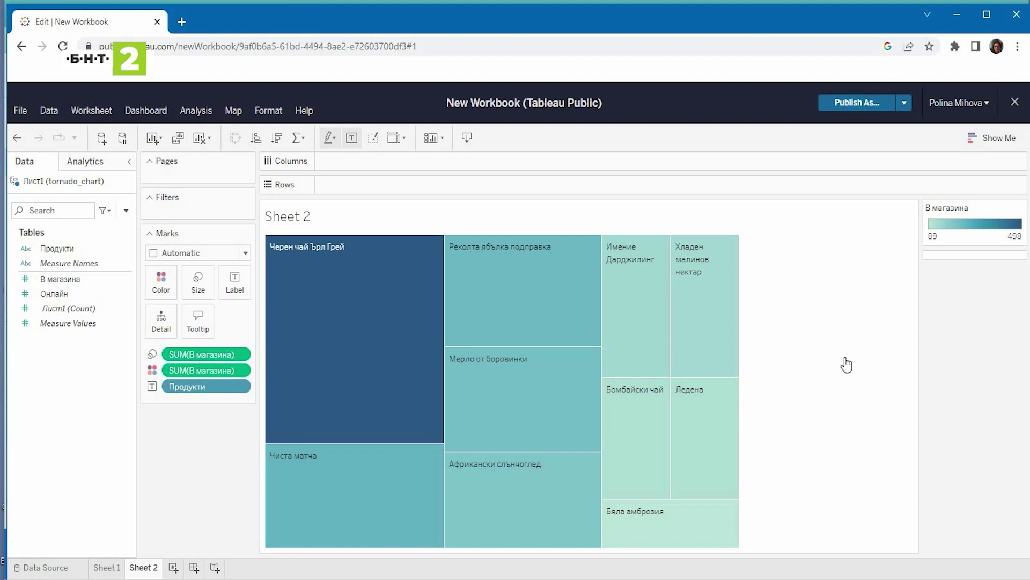
# Inspect the Черен чай Ърл Грей and Реколта ябълка подправка blocks, show Show Me suggestions for В магазина, and clear the highlight.
pyautogui.click(397, 297)
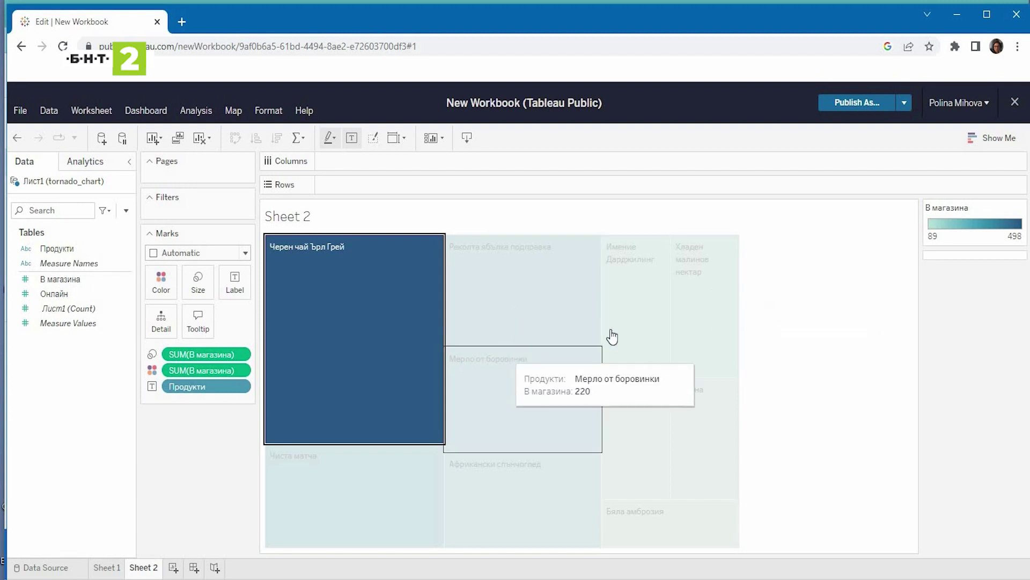
pyautogui.click(561, 309)
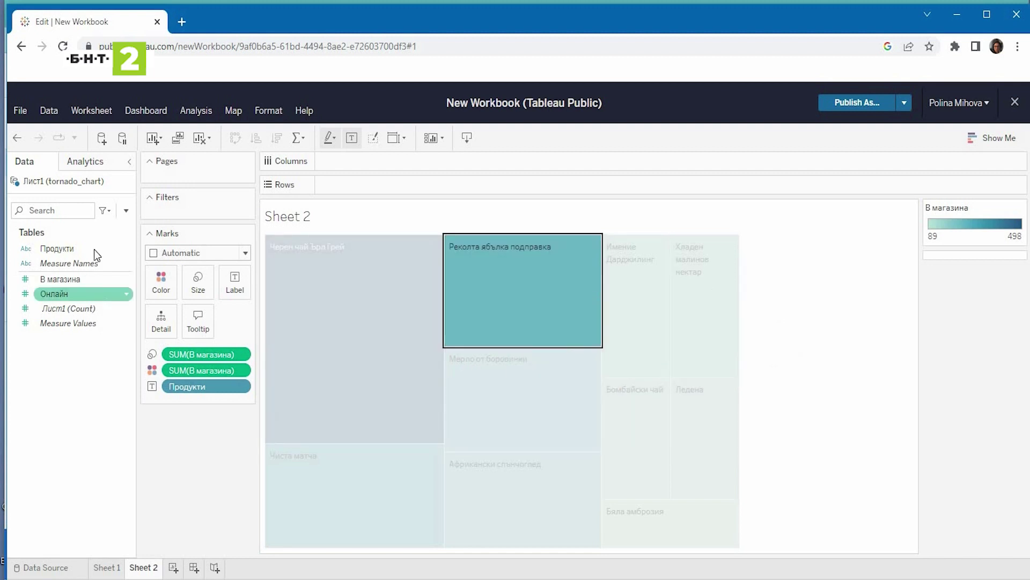
pyautogui.click(62, 279)
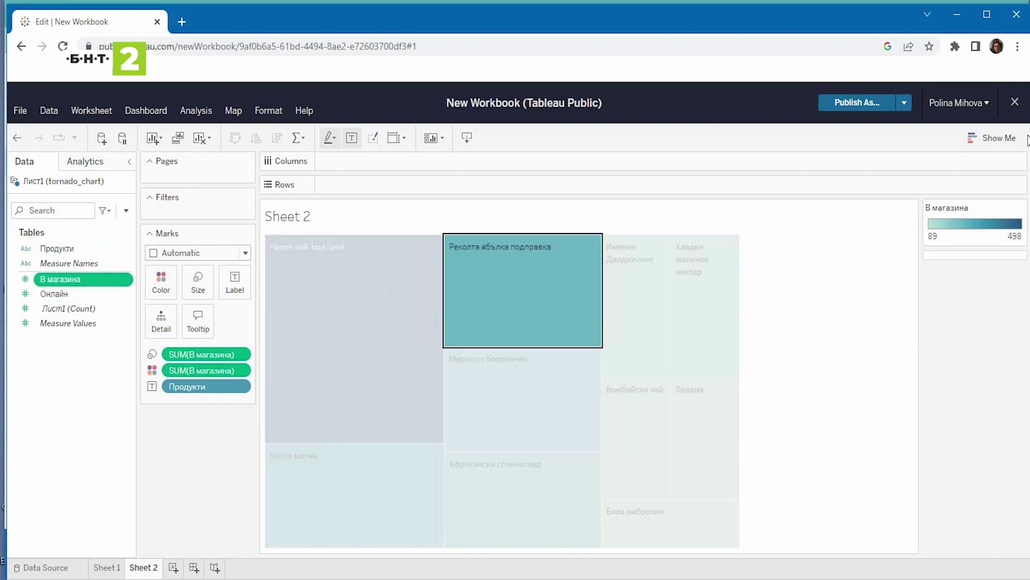
pyautogui.click(990, 139)
pyautogui.moveTo(916, 313)
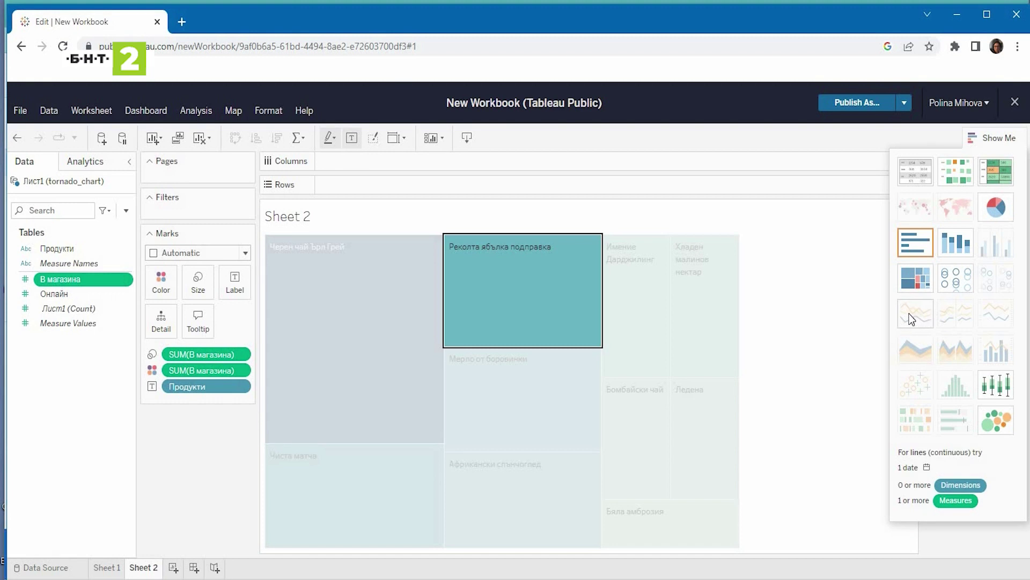
pyautogui.click(737, 220)
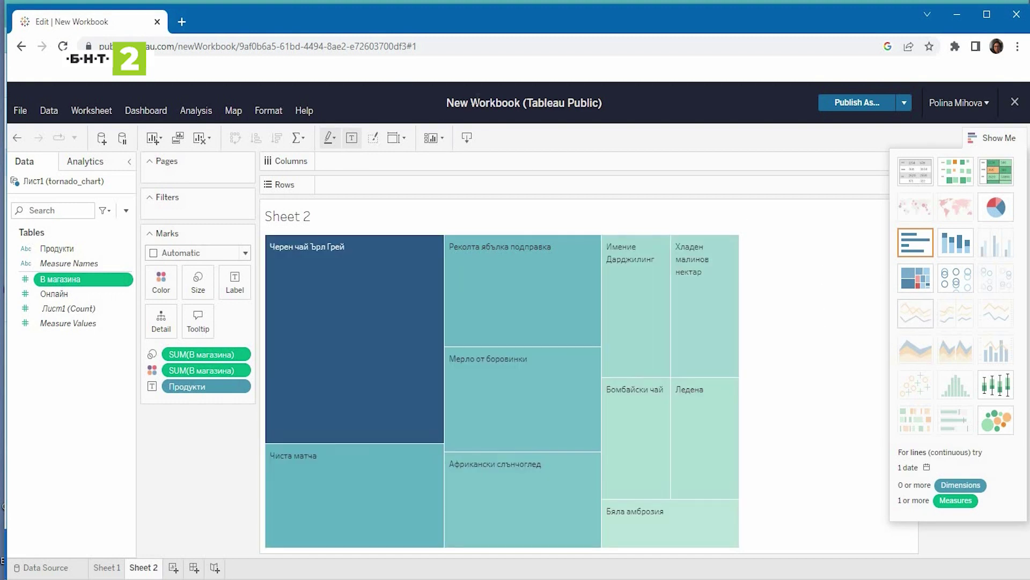
pyautogui.click(855, 102)
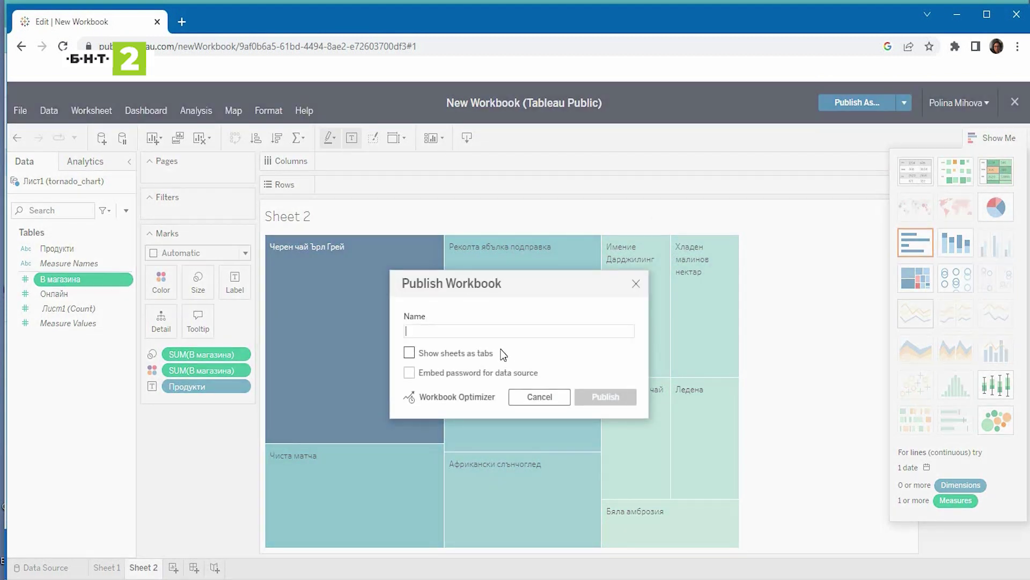
# Name the workbook Proba2 and publish it.
pyautogui.write('Proba2')
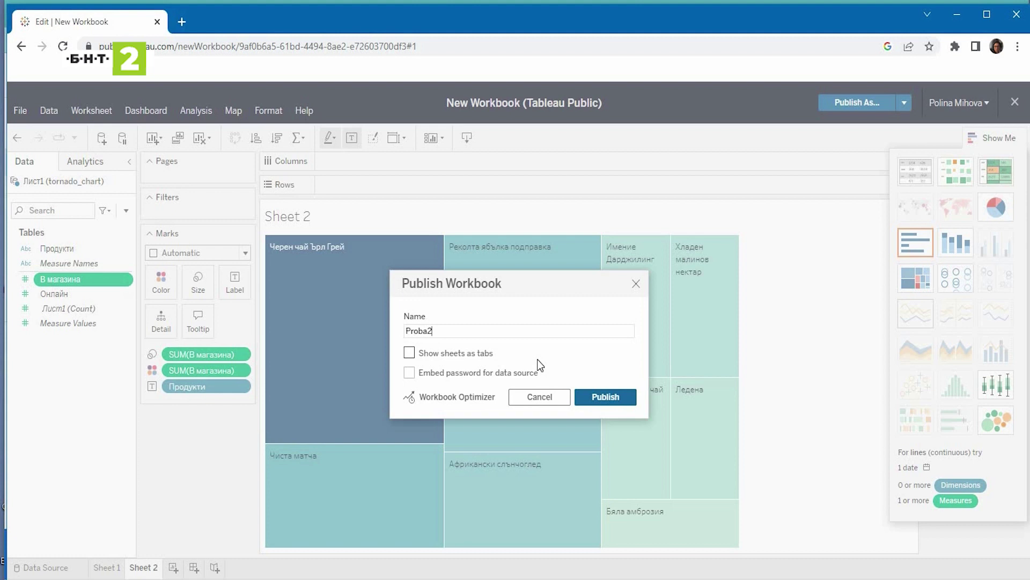
pyautogui.click(595, 398)
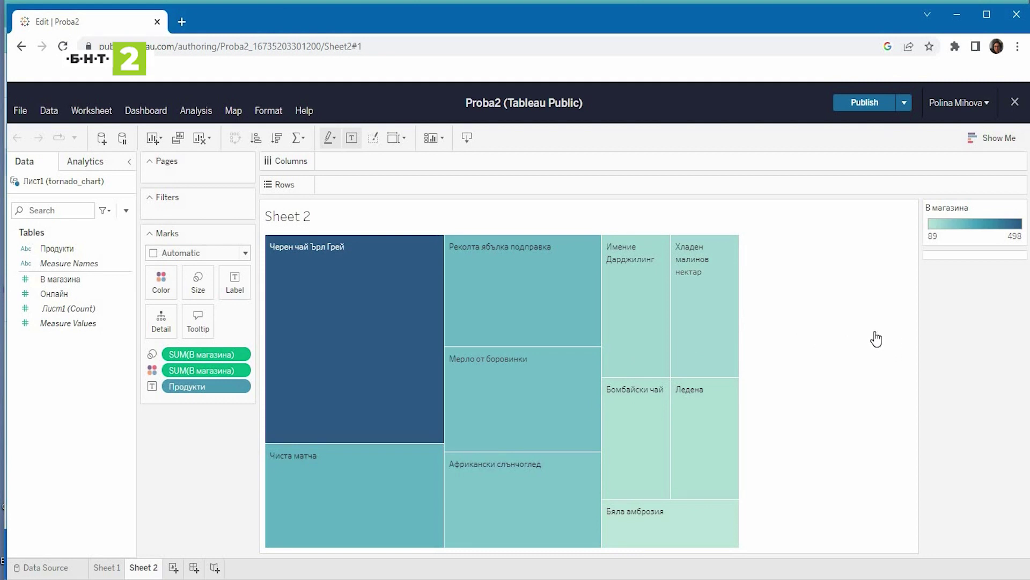
# Check File > Where Did Save Go? and publish Proba2 now.
pyautogui.click(21, 112)
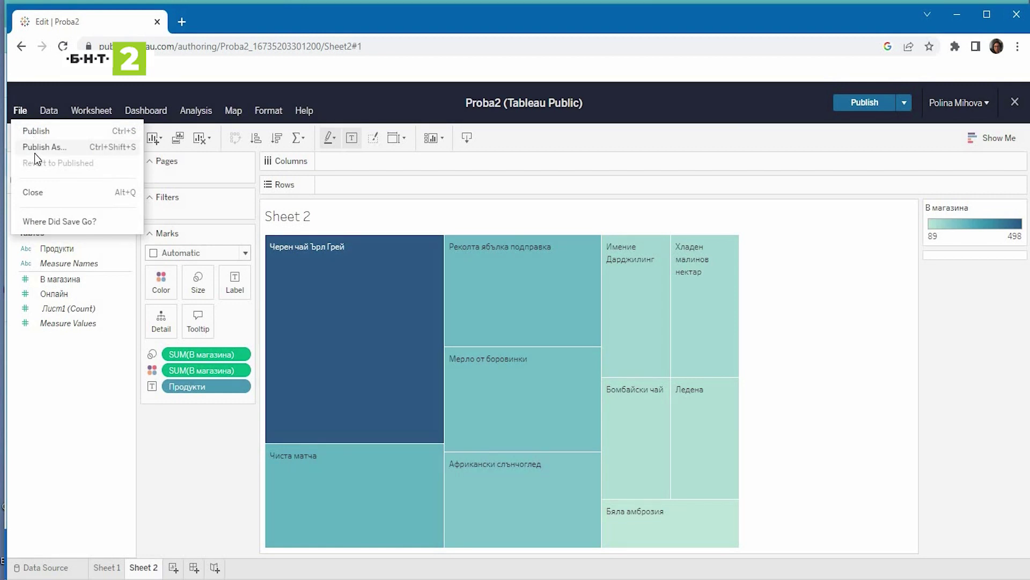
pyautogui.click(60, 222)
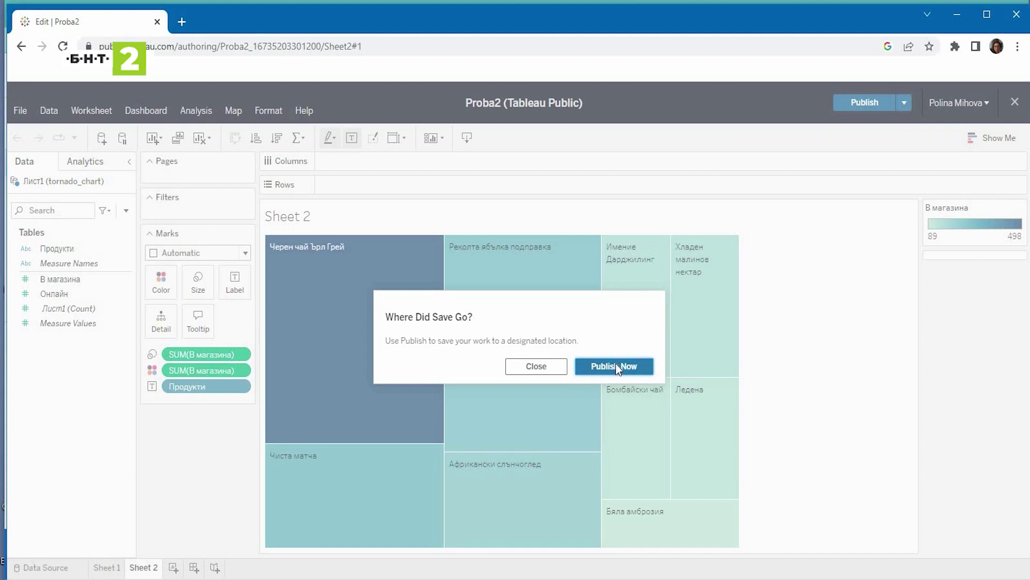
pyautogui.click(616, 367)
pyautogui.moveTo(635, 306)
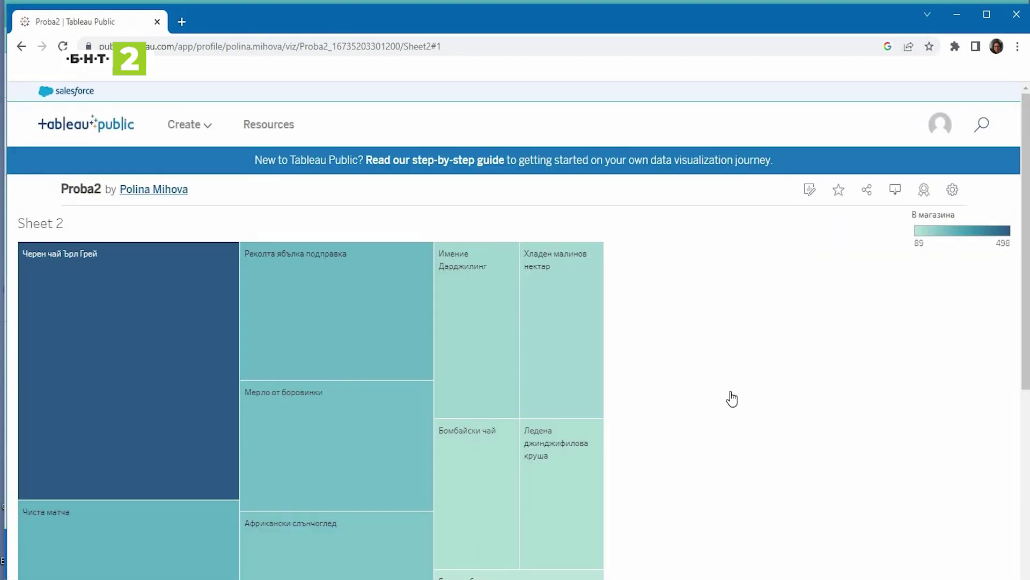
# View and close the Share options for the Proba2 viz, then show its Download options.
pyautogui.scroll(-1, 763, 455)
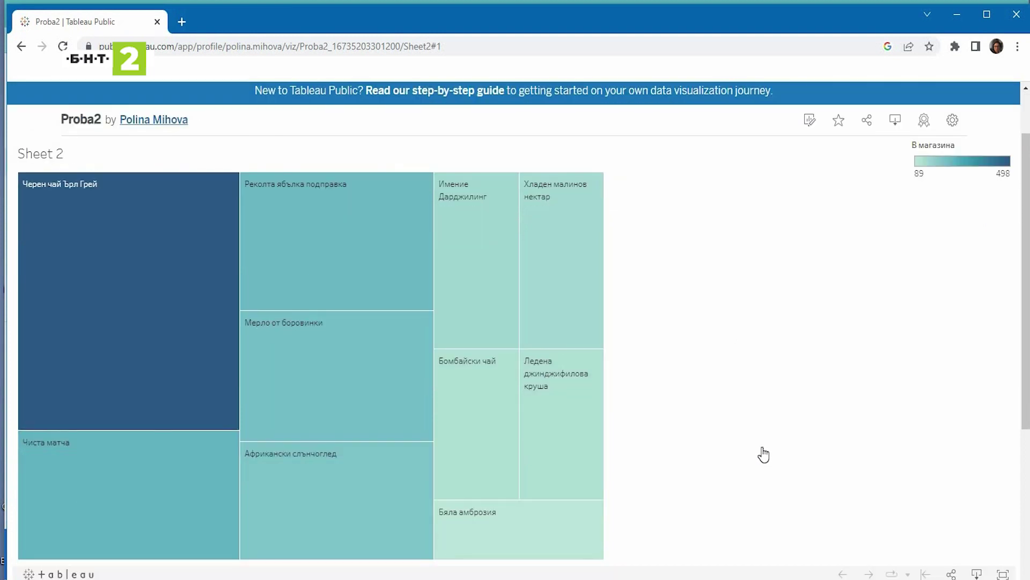
pyautogui.scroll(-1, 764, 455)
pyautogui.scroll(-3, 762, 454)
pyautogui.scroll(4, 946, 339)
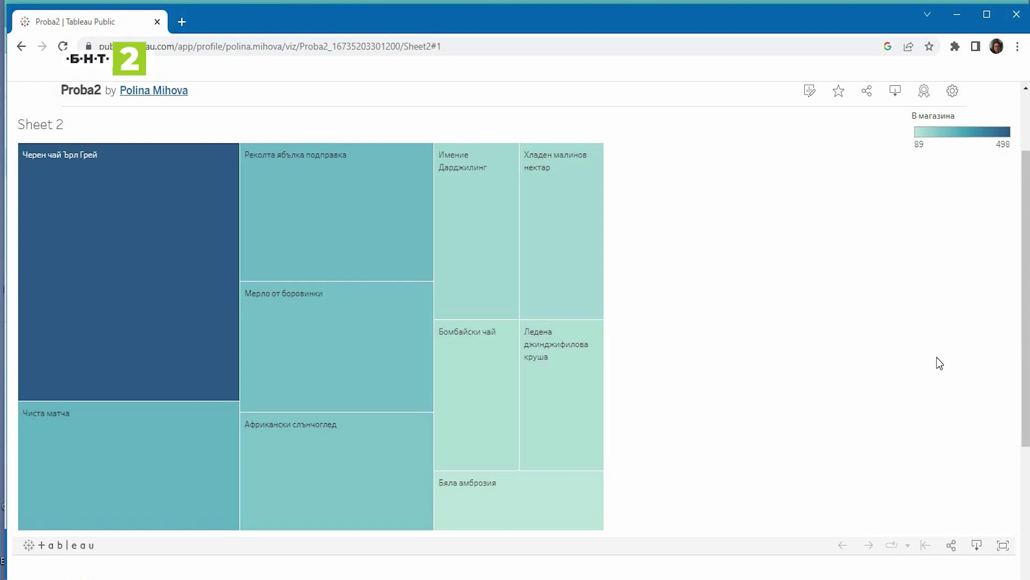
pyautogui.scroll(-2, 891, 345)
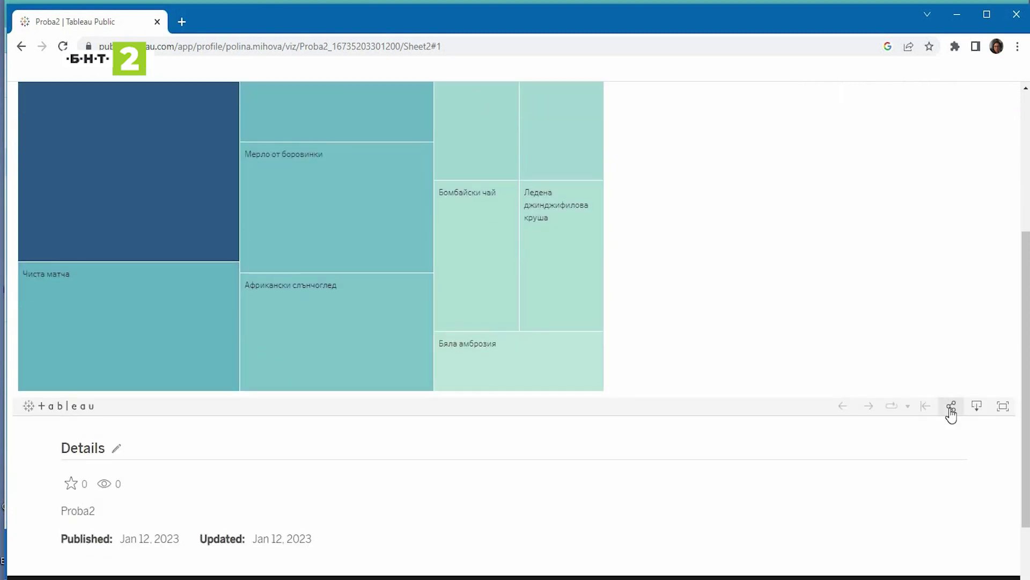
pyautogui.click(952, 408)
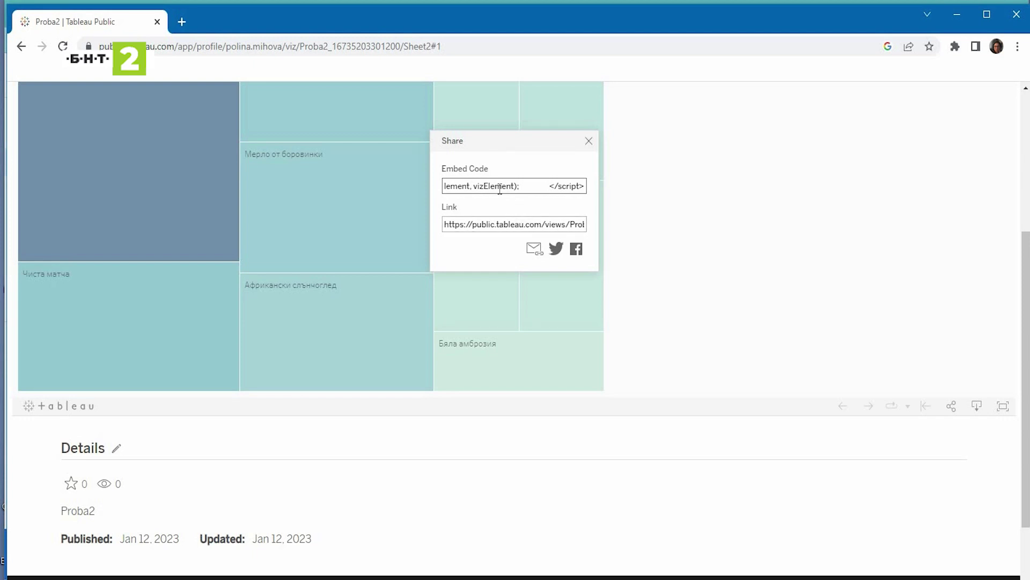
pyautogui.click(589, 141)
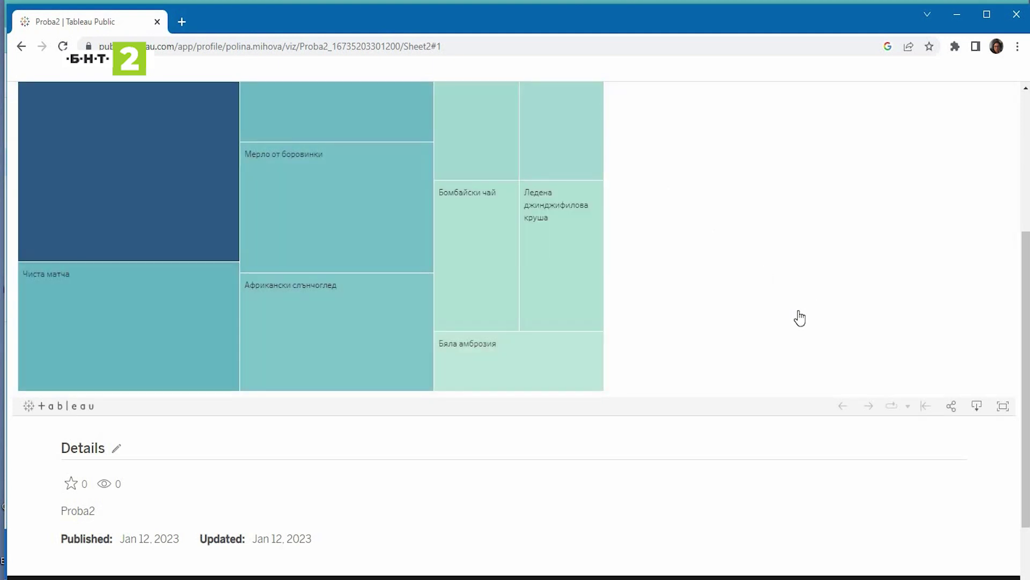
pyautogui.scroll(2, 787, 316)
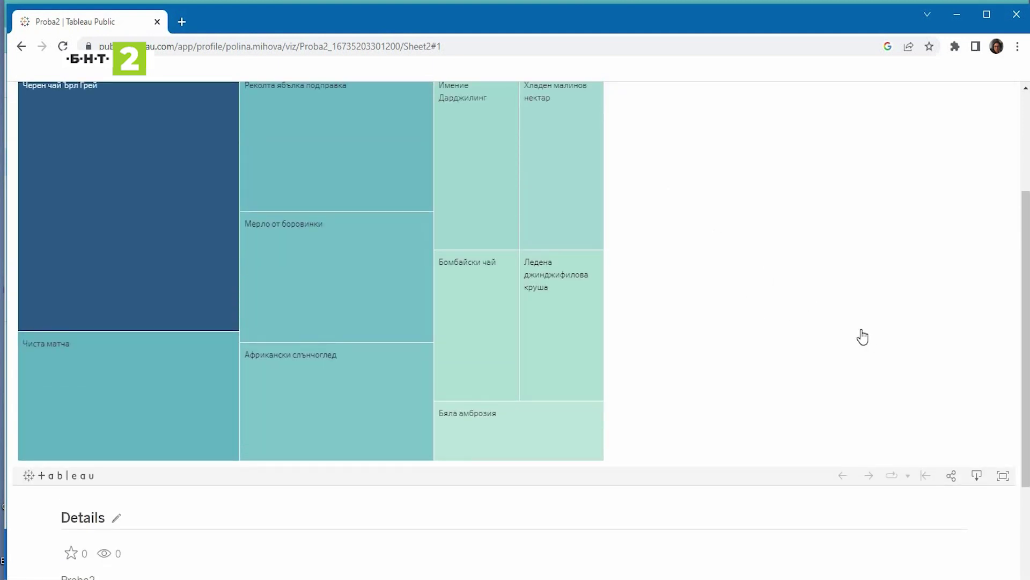
pyautogui.click(977, 476)
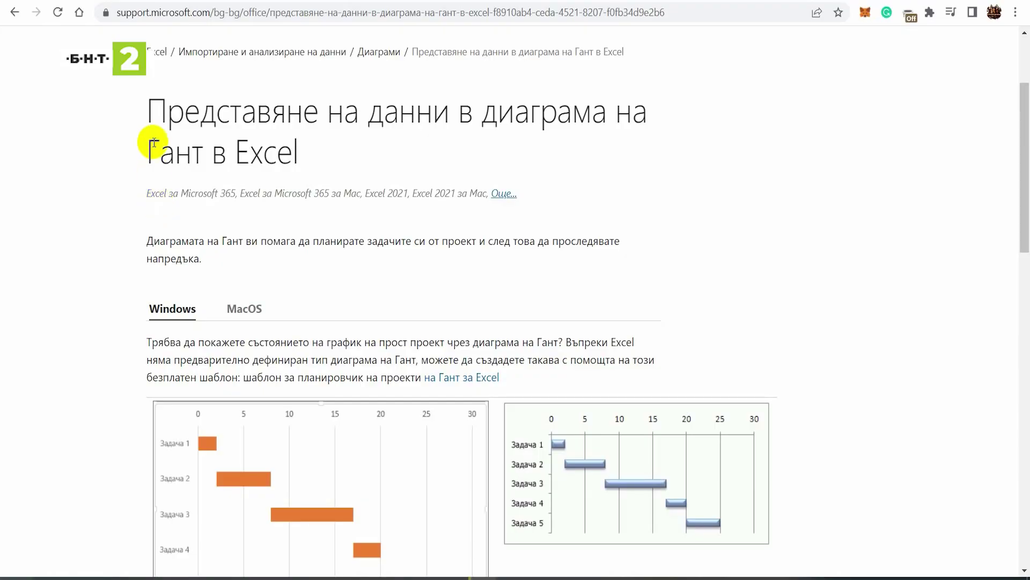
# Scroll the Gantt article down to the free Gantt project planner template link.
pyautogui.scroll(-4, 144, 122)
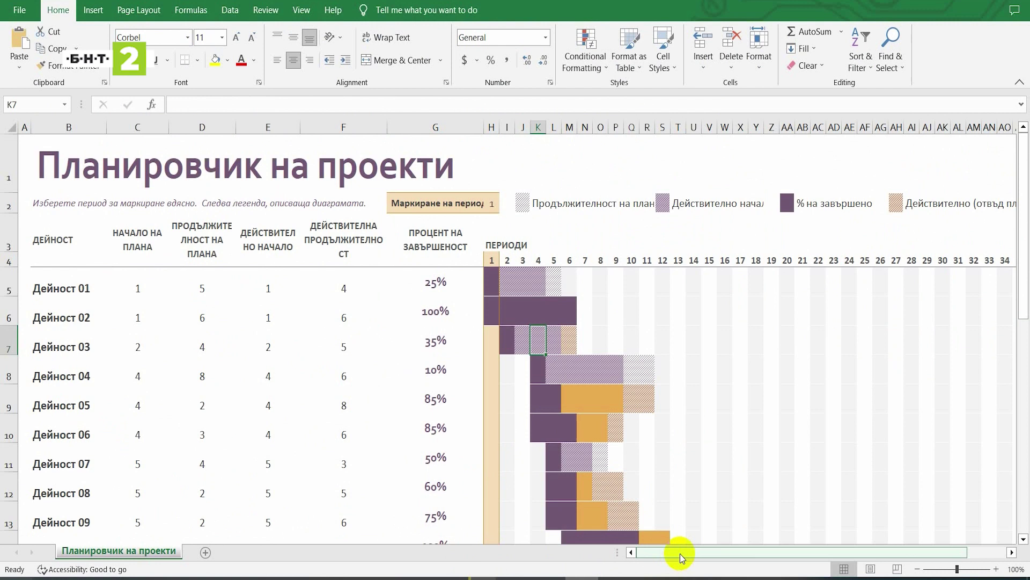
# Scroll the Планировчик на проекти sheet down and back up to review the activities.
pyautogui.scroll(-1, 594, 403)
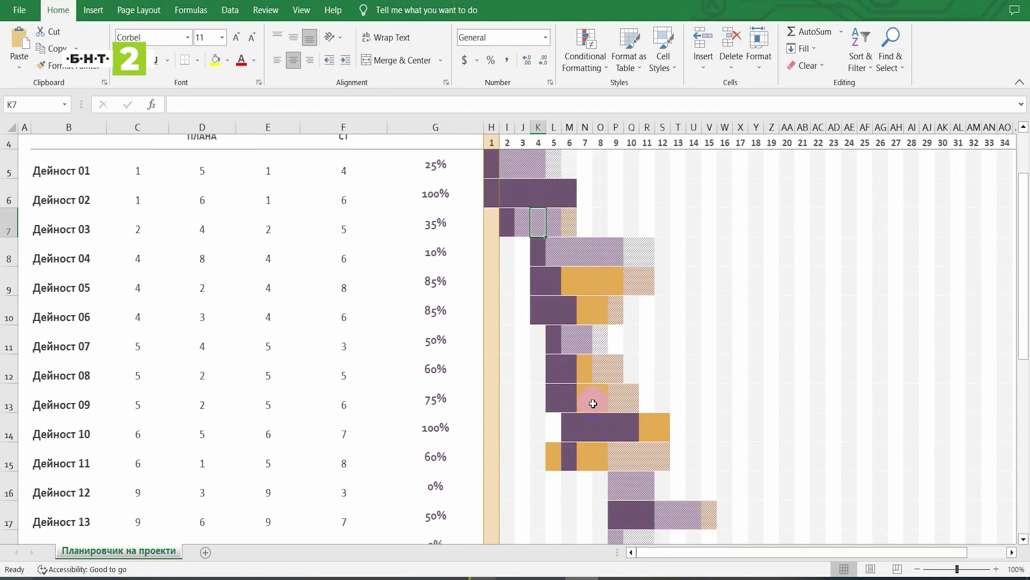
pyautogui.scroll(1, 593, 403)
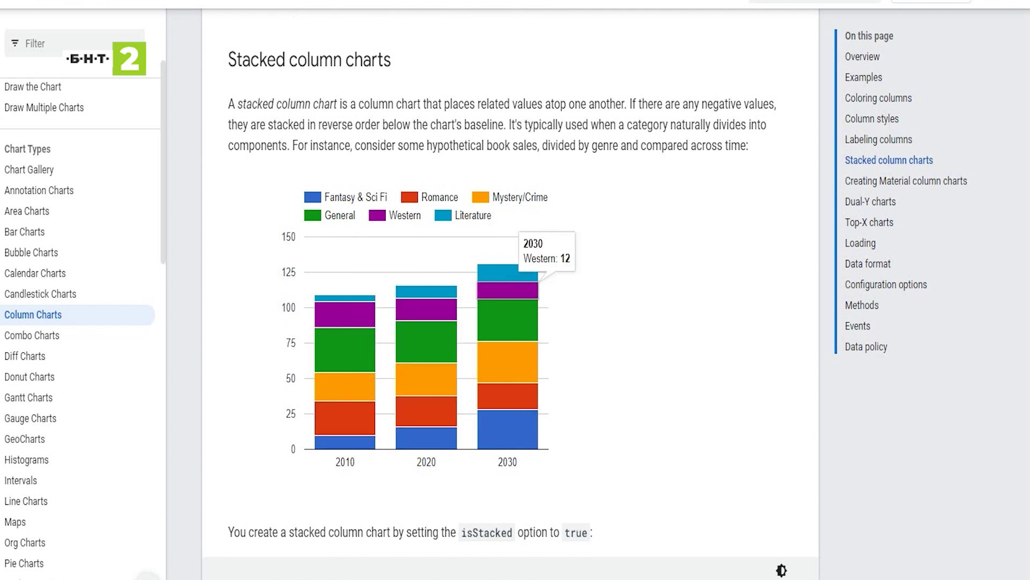
pyautogui.scroll(-4, 537, 408)
pyautogui.scroll(-8, 536, 408)
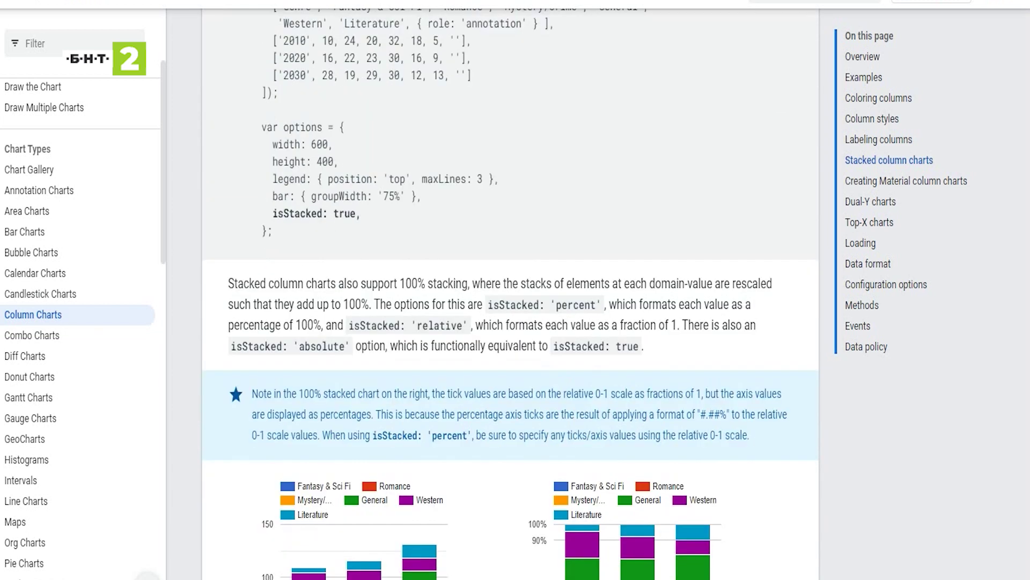
pyautogui.scroll(-2, 537, 408)
pyautogui.scroll(-6, 536, 408)
pyautogui.scroll(-1, 537, 408)
pyautogui.scroll(-2, 536, 408)
pyautogui.scroll(-3, 537, 408)
pyautogui.scroll(-4, 537, 408)
pyautogui.scroll(-1, 404, 231)
pyautogui.scroll(-3, 404, 231)
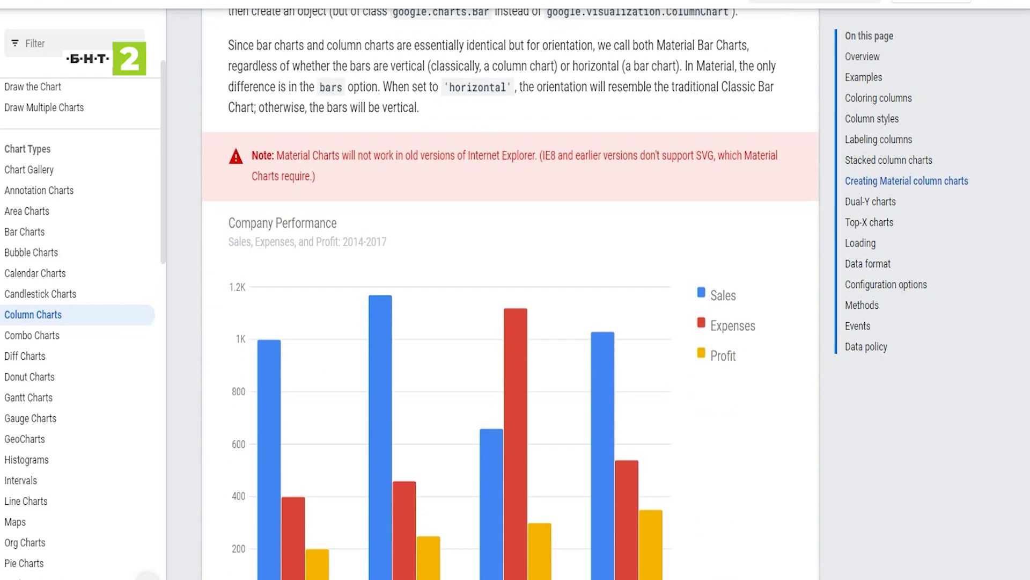
pyautogui.scroll(-6, 404, 231)
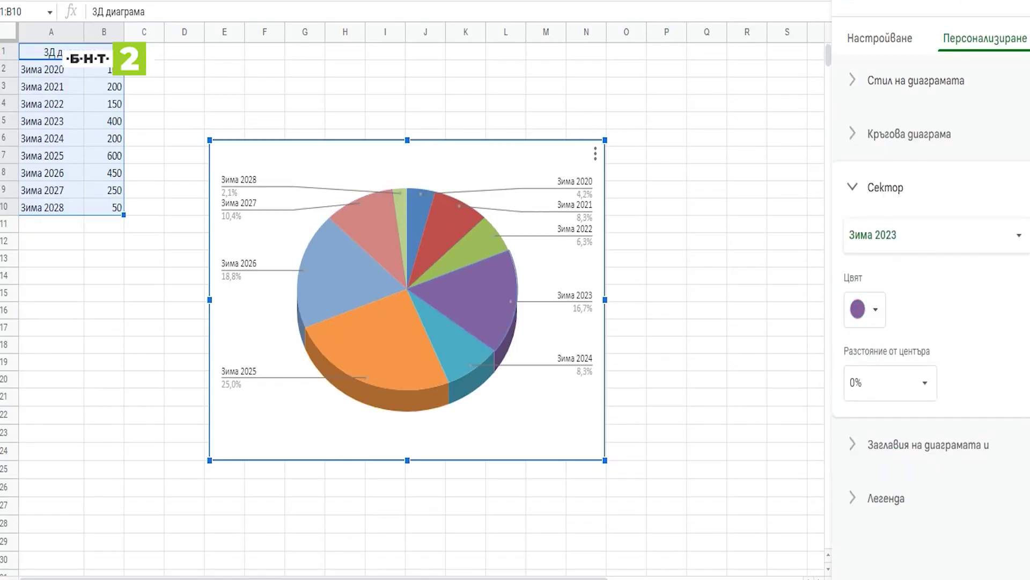
# Maximize the chart with 3D on, trying a 3D 100% stacked column version.
pyautogui.click(851, 293)
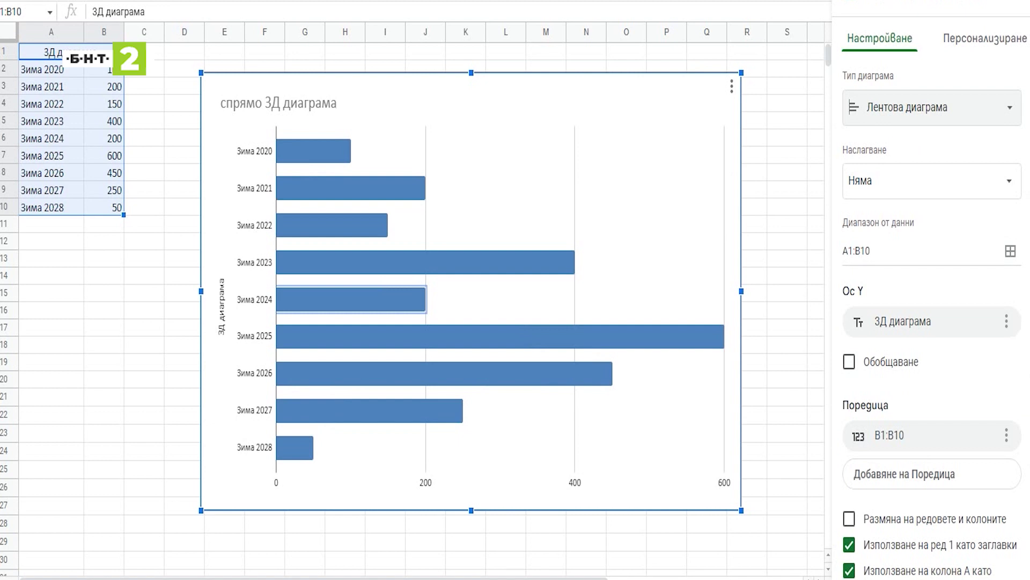
pyautogui.click(851, 329)
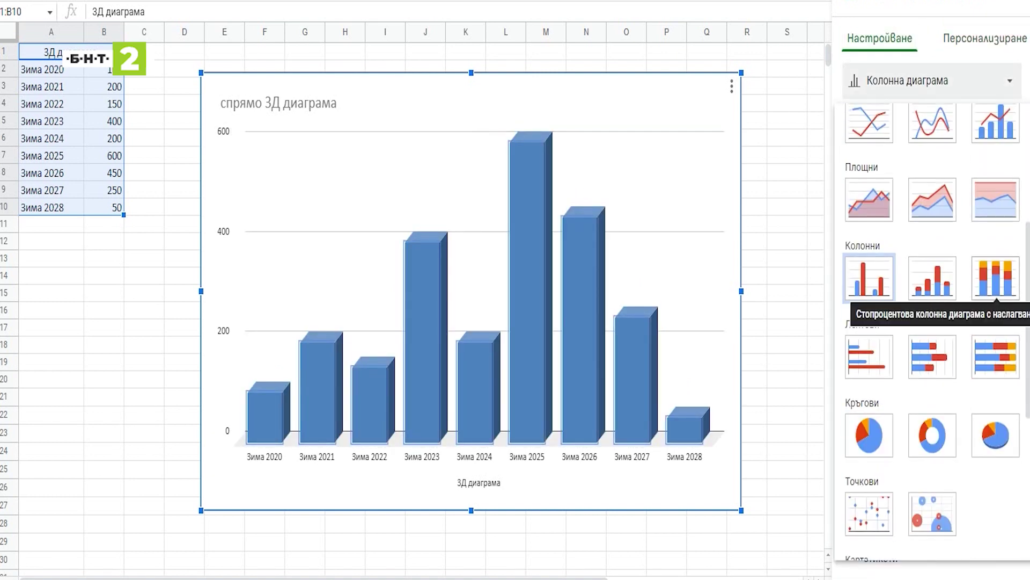
pyautogui.click(995, 277)
pyautogui.click(986, 37)
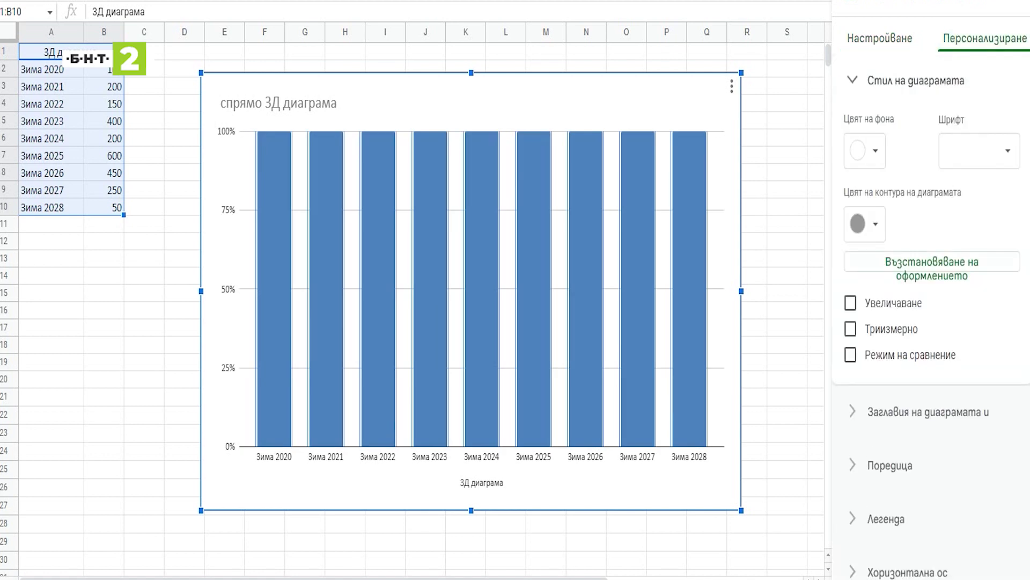
pyautogui.click(851, 329)
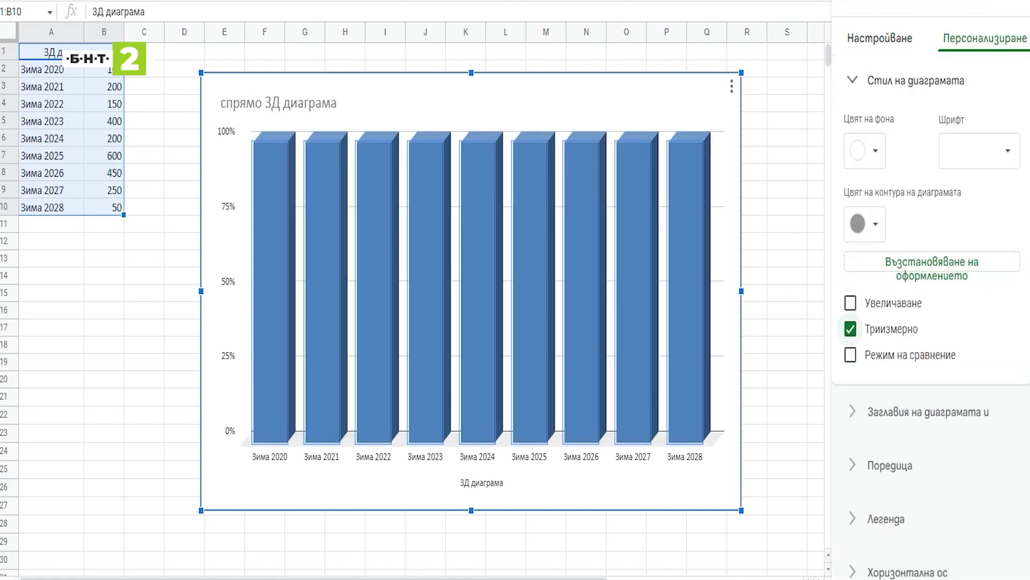
pyautogui.click(880, 38)
pyautogui.scroll(-4, 932, 322)
pyautogui.scroll(-5, 932, 322)
# Switch to a bar chart, maximize it, and apply a blue gradient style.
pyautogui.click(932, 282)
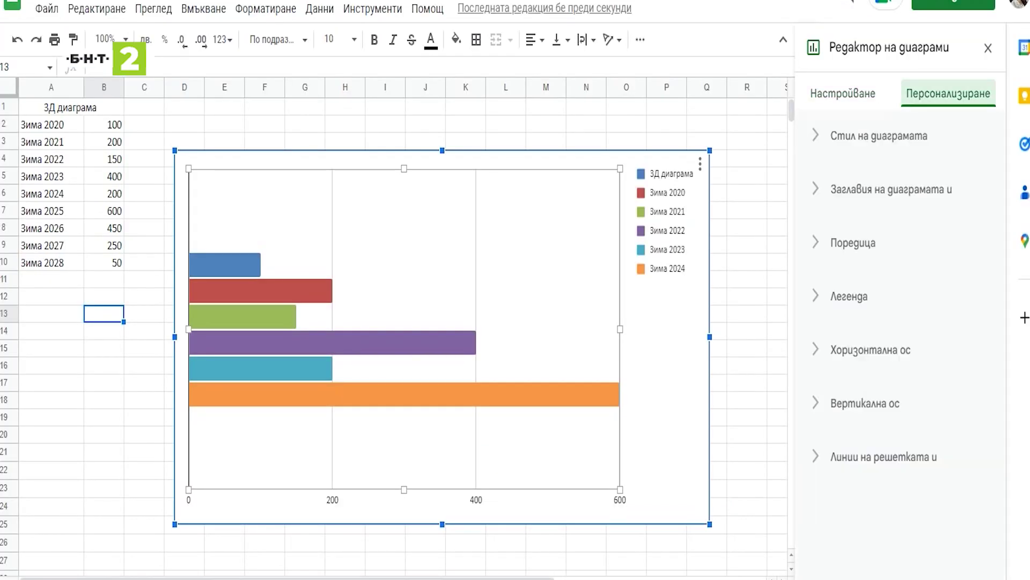
pyautogui.click(813, 358)
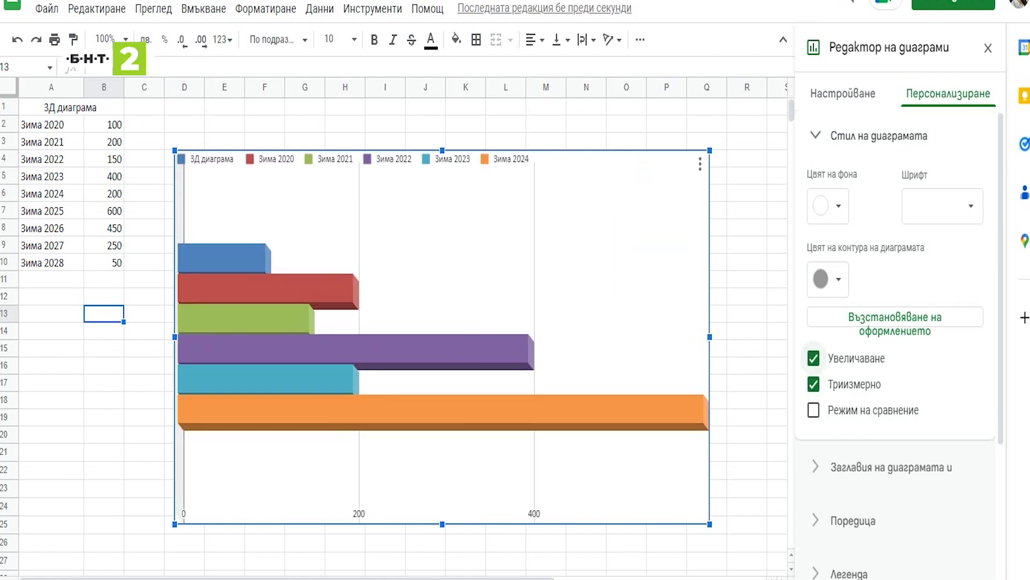
pyautogui.scroll(-2, 897, 344)
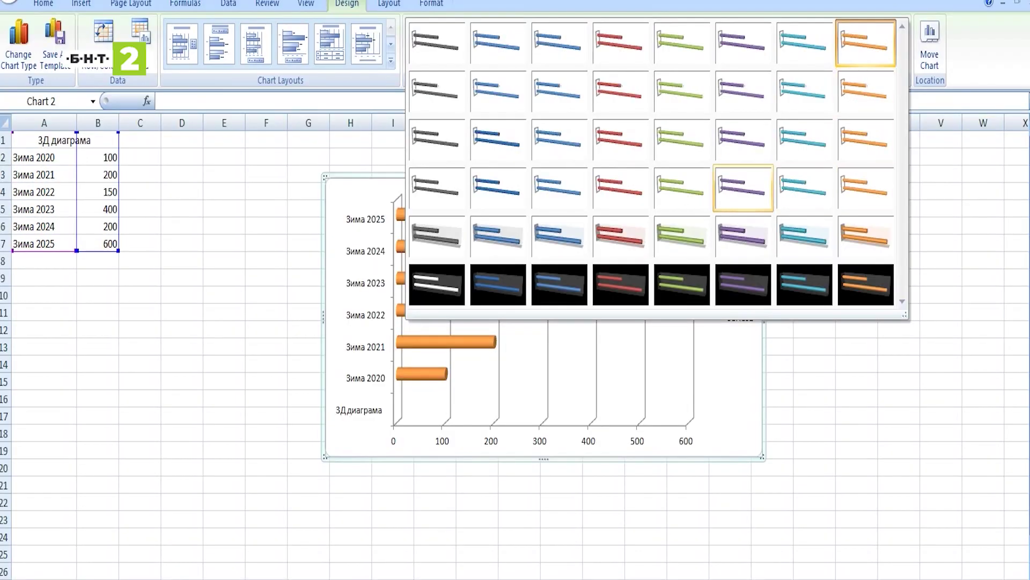
pyautogui.click(559, 236)
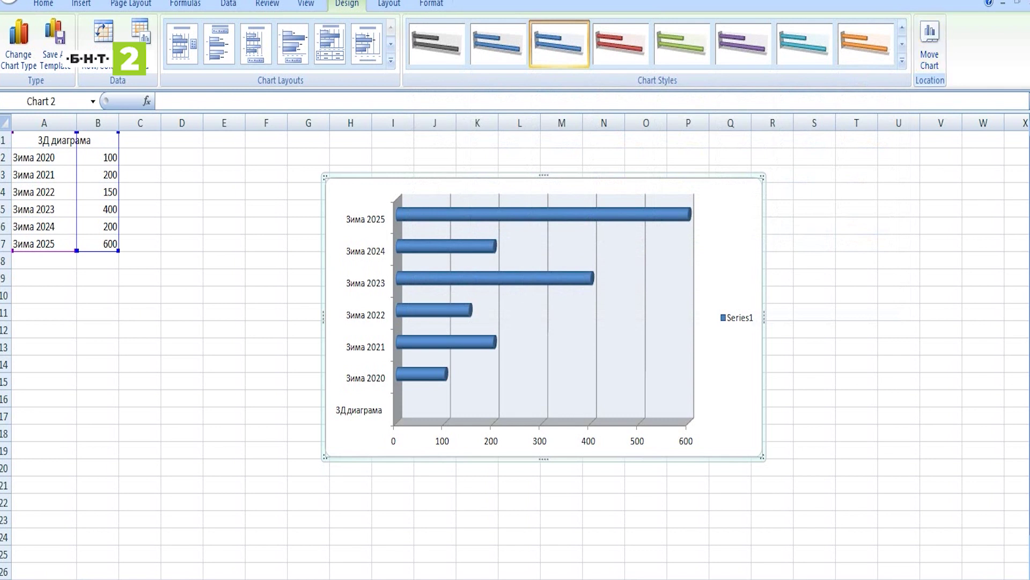
# Apply a layout with axis titles and gridlines, and switch row/column to plot each year separately.
pyautogui.click(182, 91)
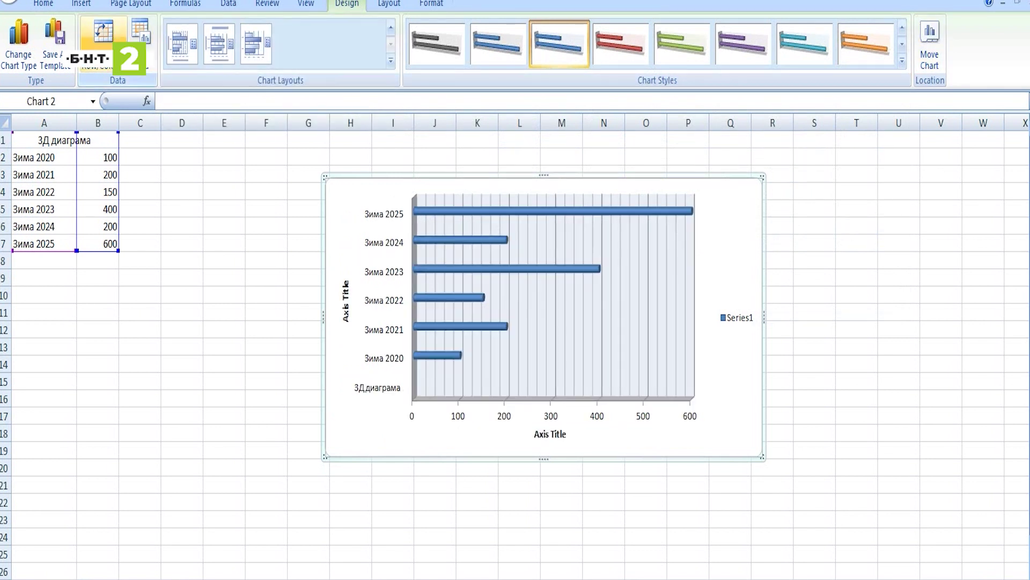
pyautogui.click(103, 40)
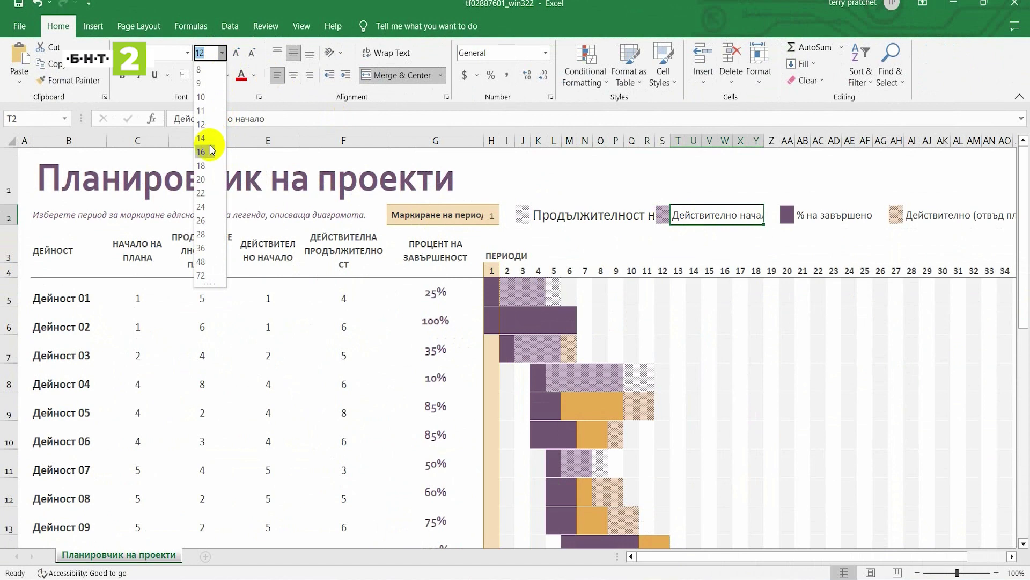
# Size the 'Действително начало' label at 16 pt and look up Times New Roman in the font list.
pyautogui.click(211, 150)
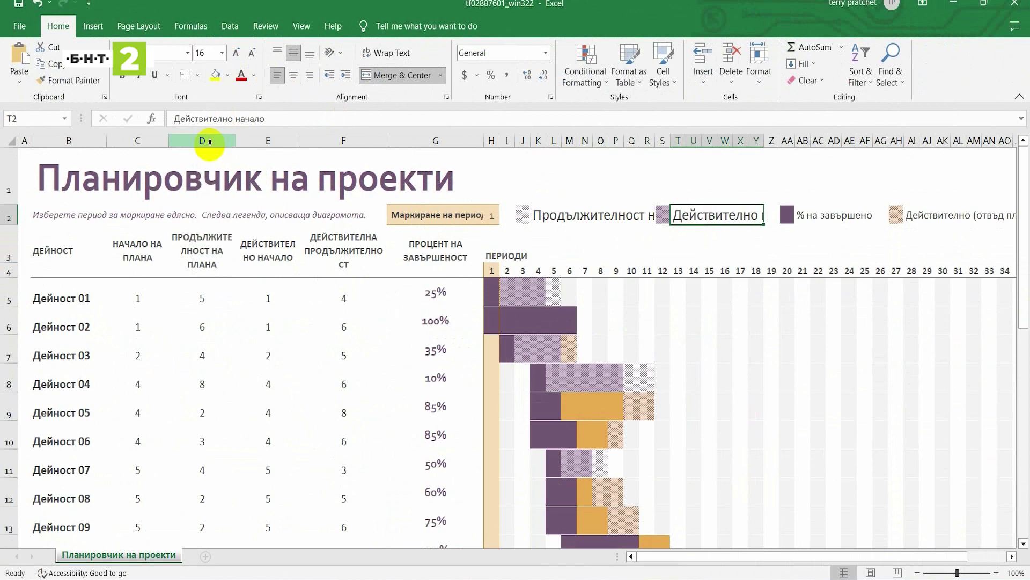
pyautogui.click(187, 52)
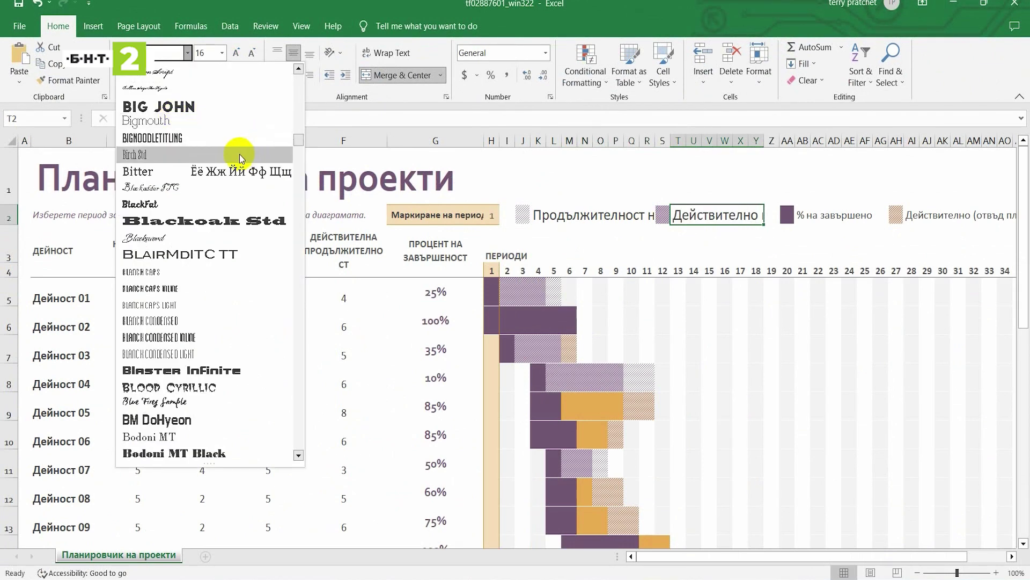
pyautogui.scroll(2, 240, 157)
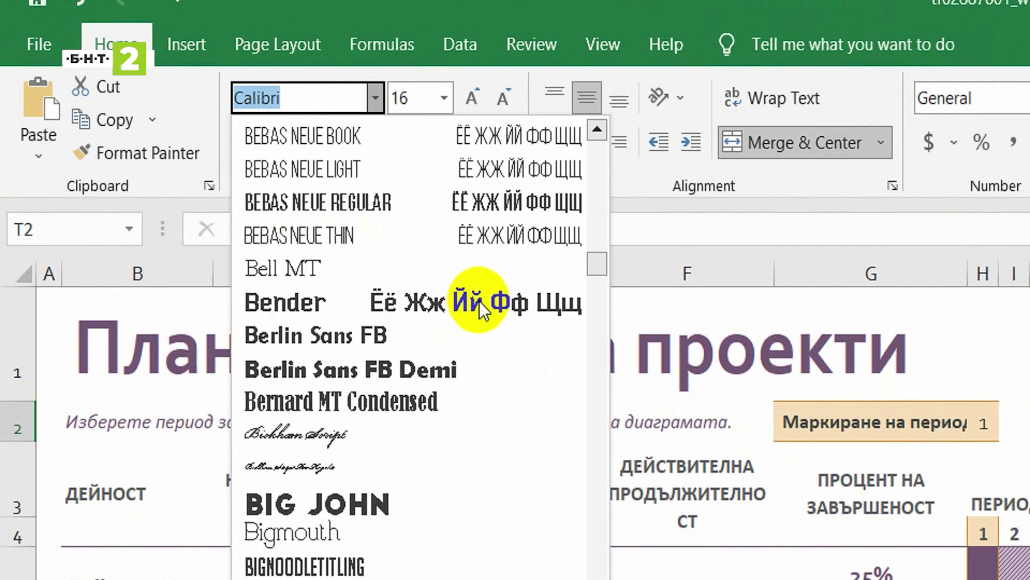
pyautogui.scroll(1, 478, 302)
pyautogui.scroll(1, 478, 301)
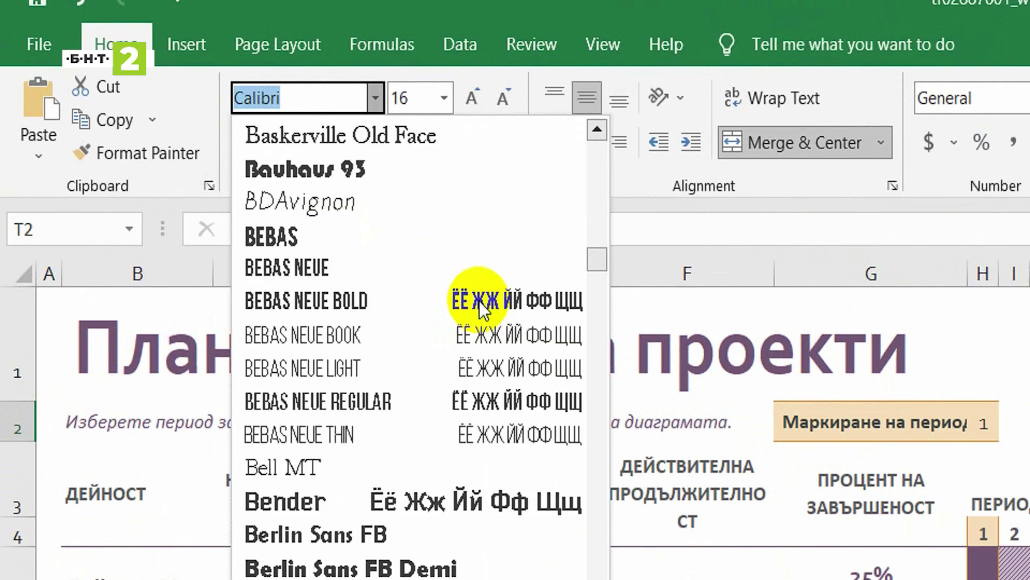
pyautogui.scroll(1, 479, 301)
pyautogui.scroll(1, 479, 301)
pyautogui.scroll(1, 479, 301)
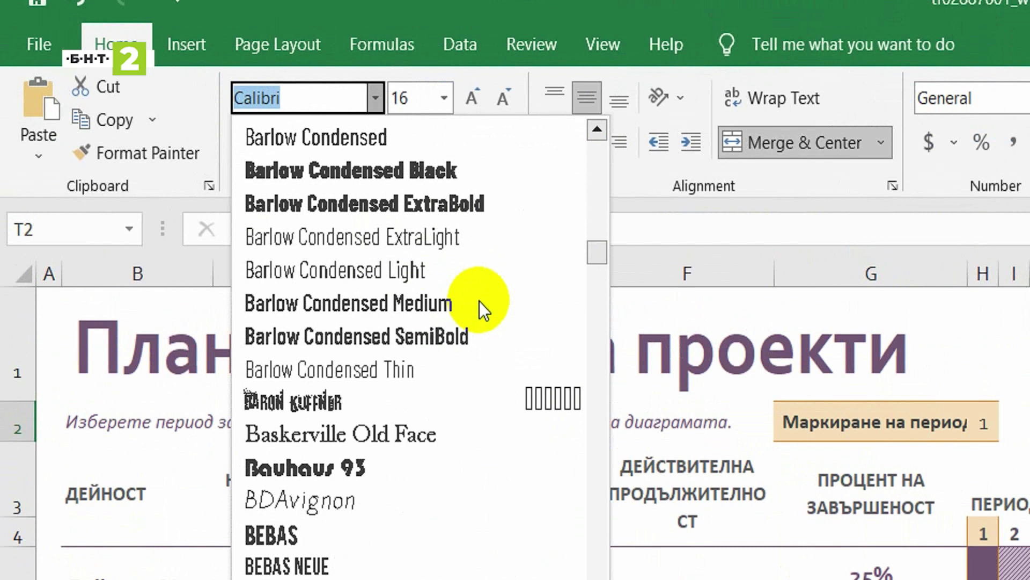
pyautogui.scroll(1, 479, 301)
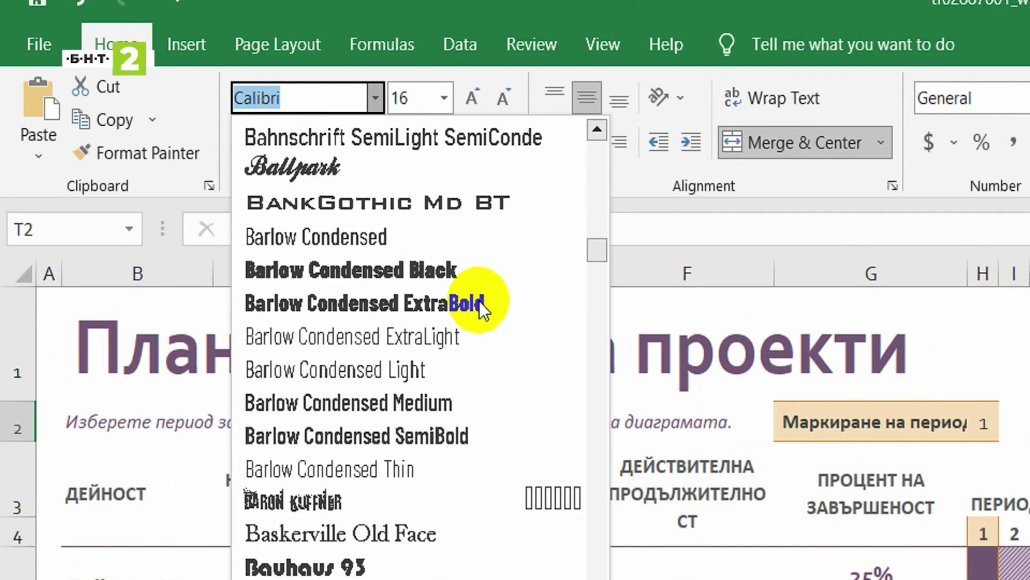
pyautogui.write('ti')
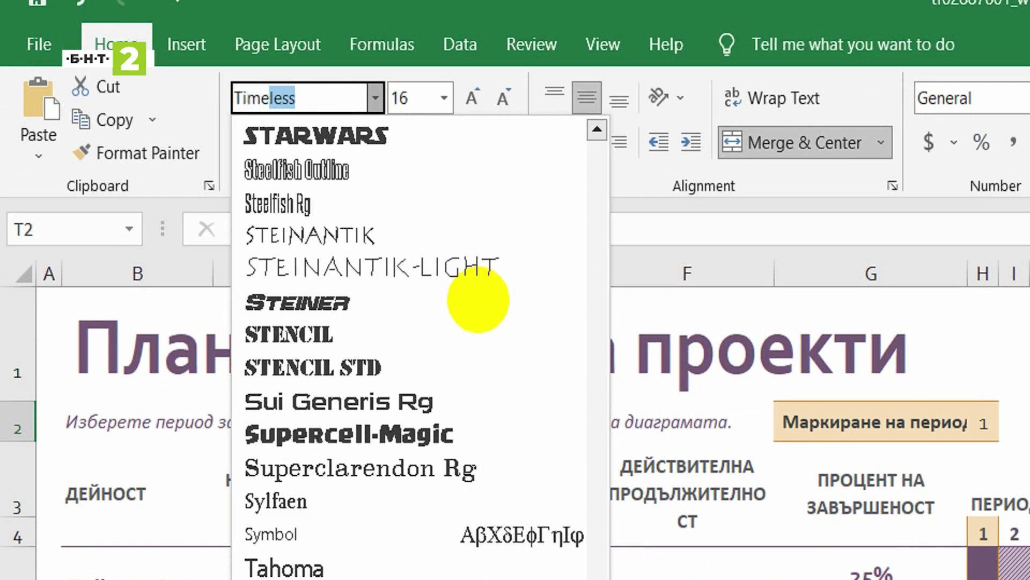
pyautogui.write('s New Roman')
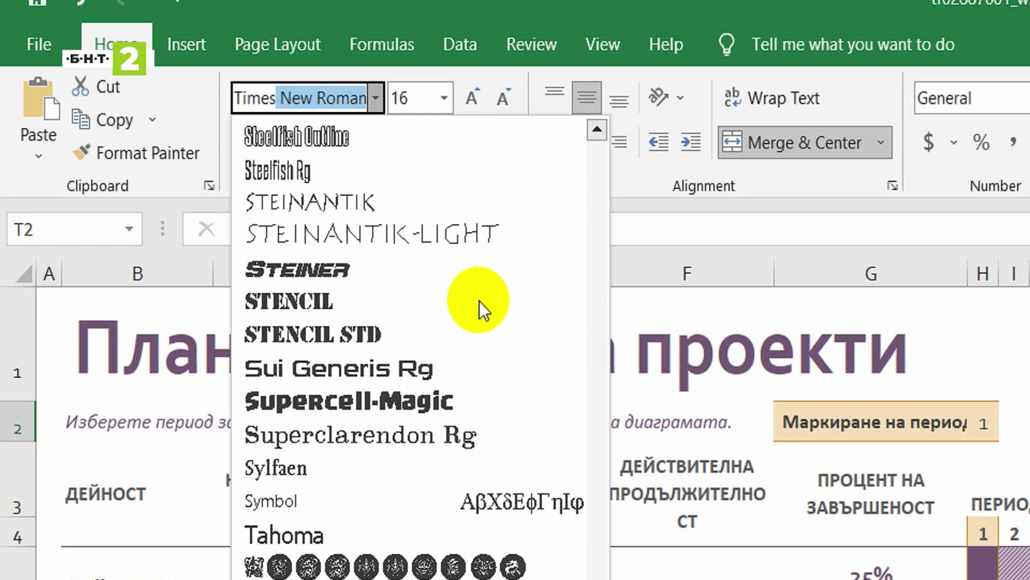